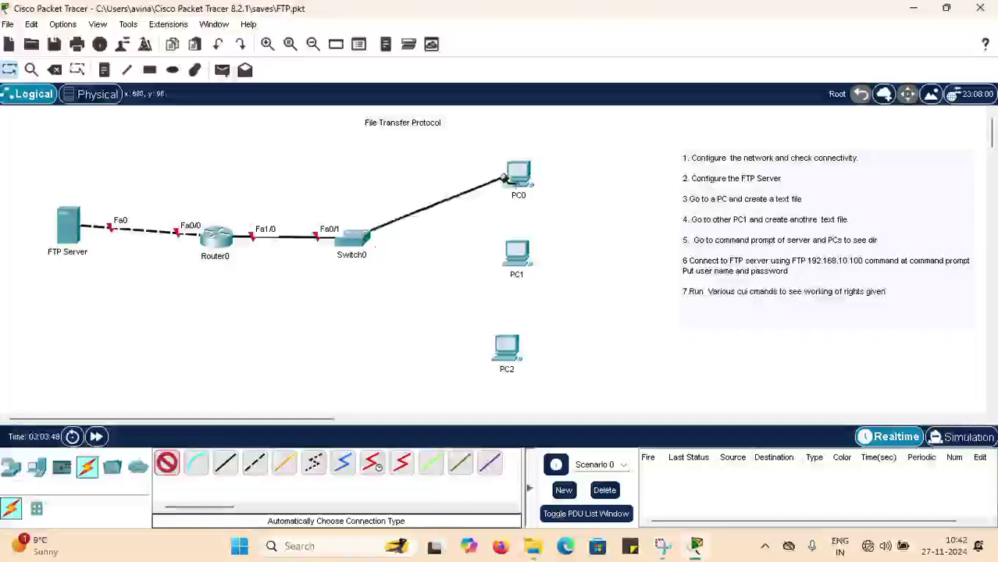
Cable Switch0 to PC0, PC1 and PC2 using automatically chosen connections.
{"action": "left_click", "coordinate": [519, 173]}
{"action": "left_click", "coordinate": [356, 241]}
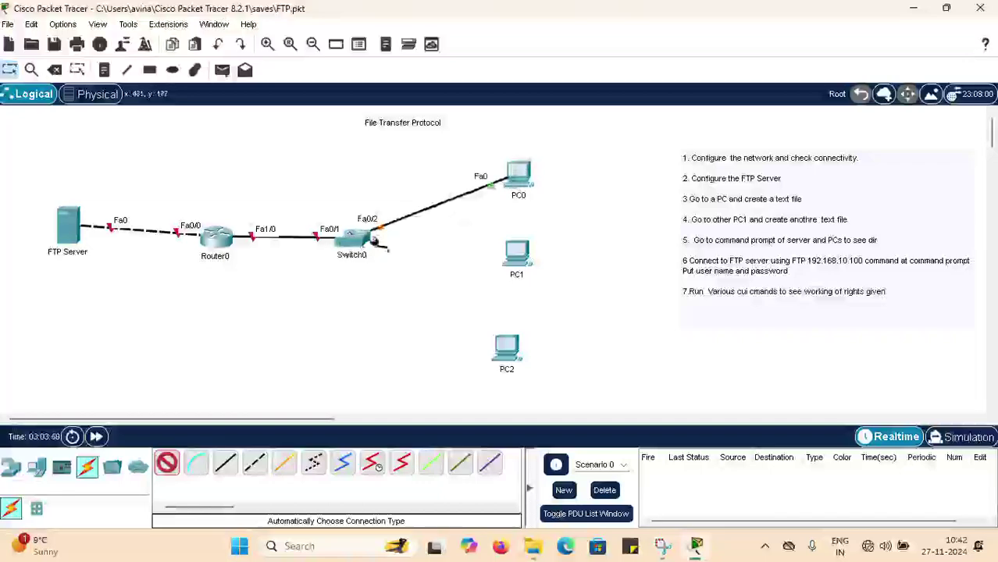
{"action": "left_click", "coordinate": [517, 251]}
{"action": "left_click", "coordinate": [358, 241]}
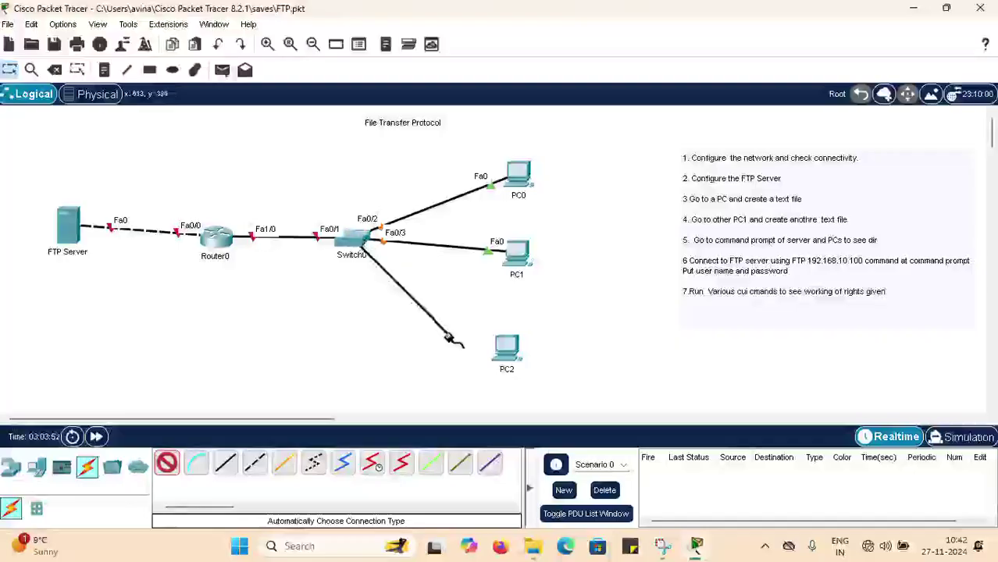
{"action": "left_click", "coordinate": [504, 348]}
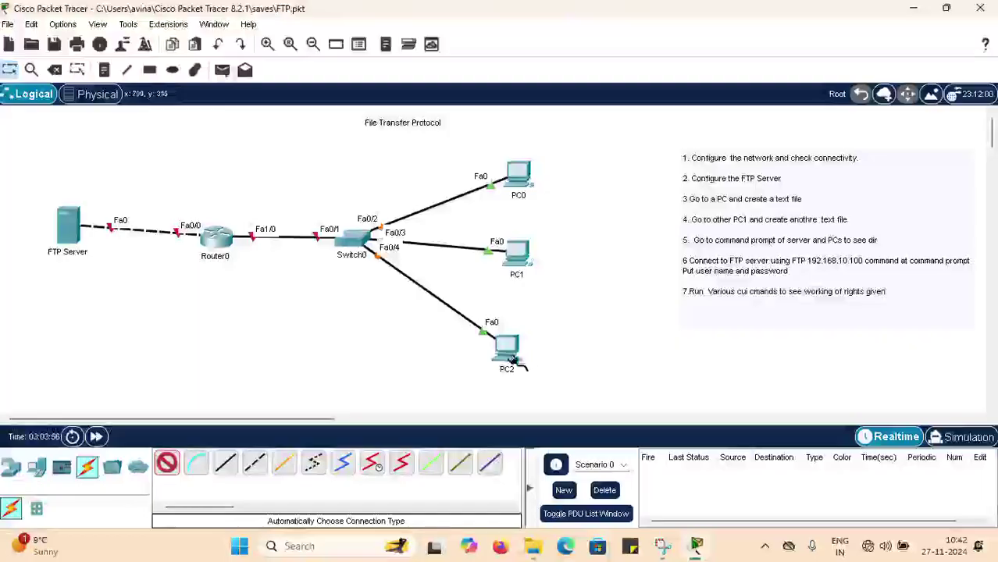
{"action": "key", "text": "Escape"}
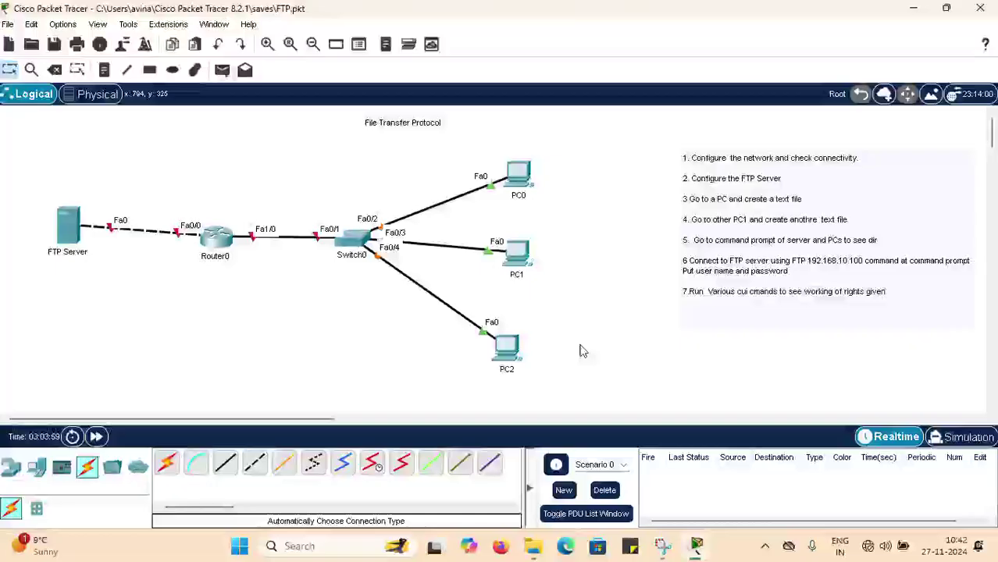
Move the FTP Server level with Router0 and place the note 192.168.10.100 above it.
{"action": "mouse_move", "coordinate": [69, 226]}
{"action": "left_mouse_down"}
{"action": "mouse_move", "coordinate": [79, 248]}
{"action": "mouse_move", "coordinate": [82, 237]}
{"action": "left_mouse_up"}
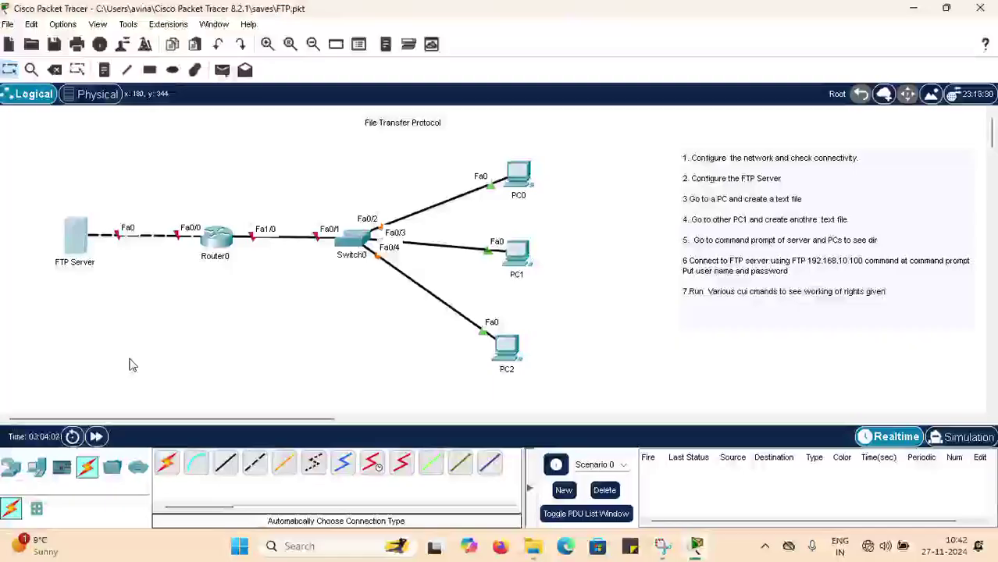
{"action": "left_click", "coordinate": [104, 70]}
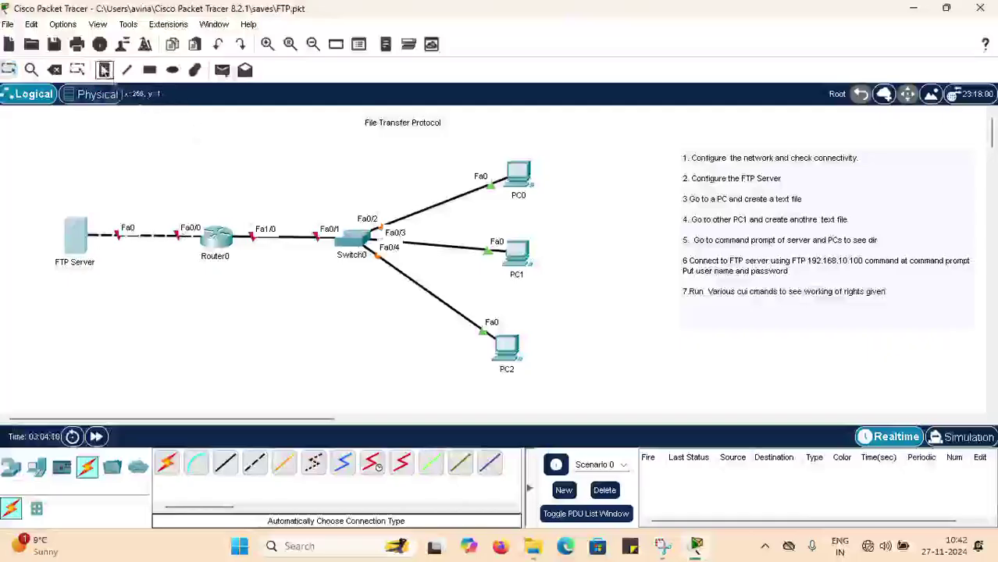
{"action": "left_click", "coordinate": [67, 187]}
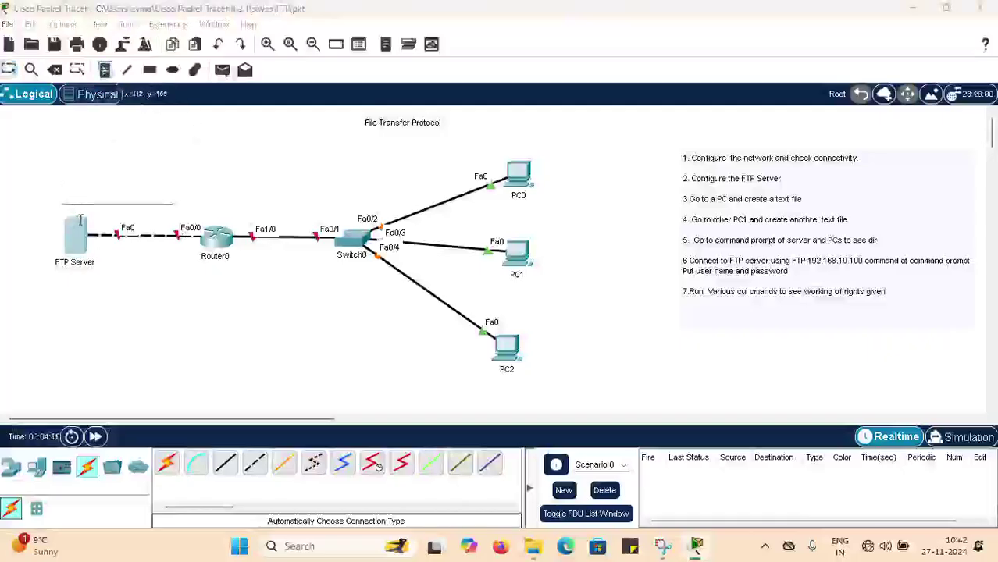
{"action": "type", "text": "192.168."}
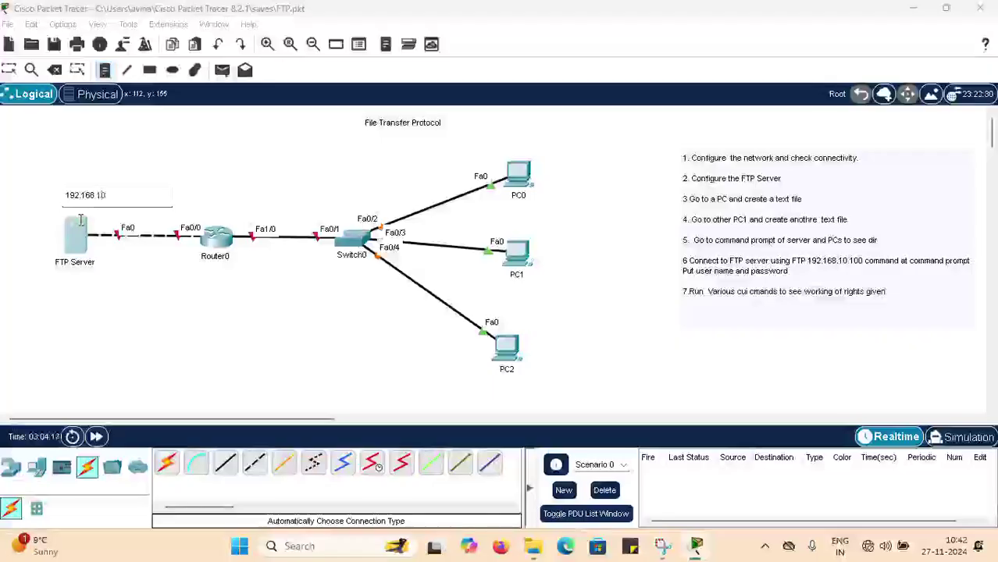
{"action": "type", "text": "10.100"}
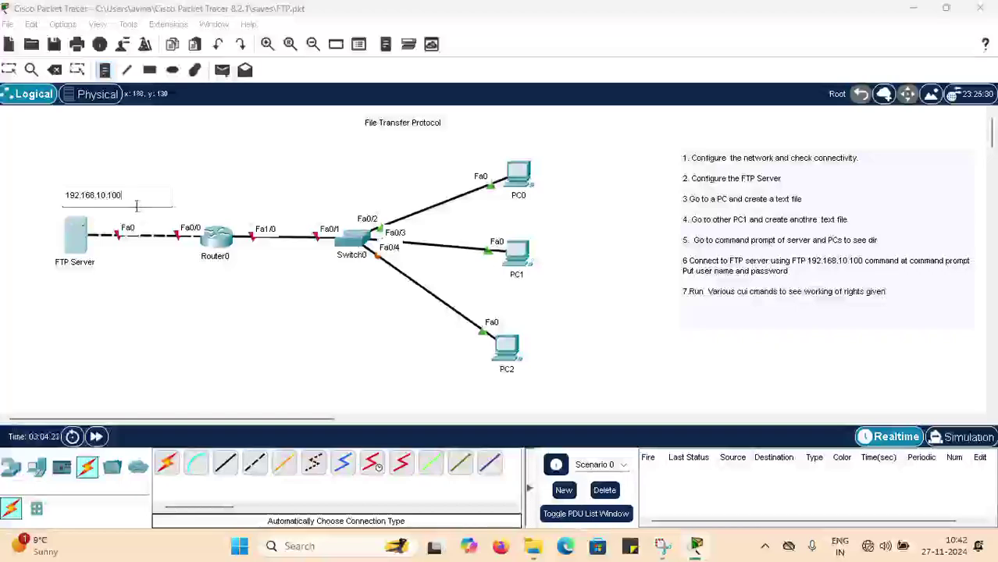
Copy the note's address and assign the FTP Server the static IPv4 address 192.168.10.100 with subnet mask 255.255.255.0.
{"action": "left_click_drag", "start_coordinate": [123, 195], "coordinate": [69, 191]}
{"action": "key", "text": "ctrl+c"}
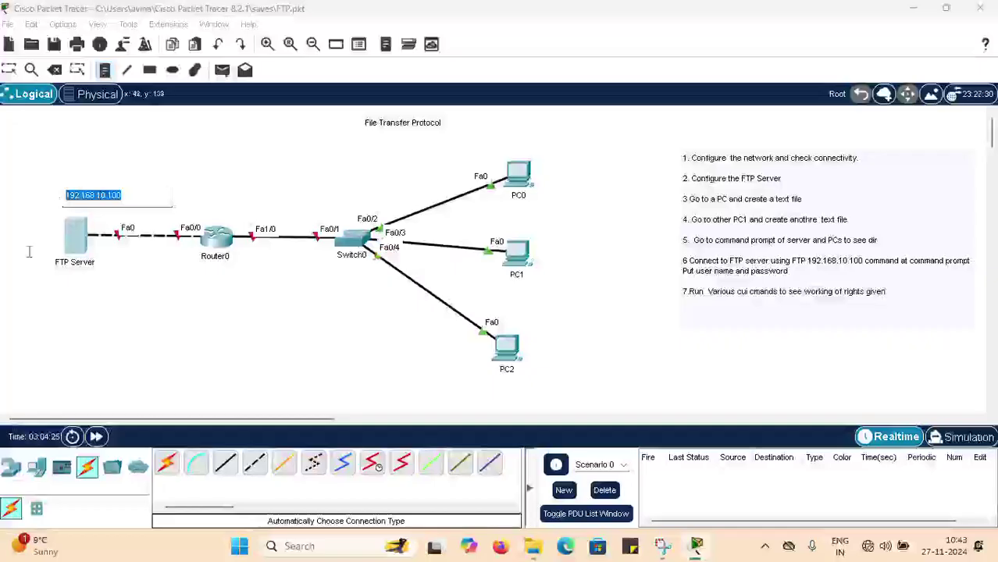
{"action": "left_click", "coordinate": [82, 243]}
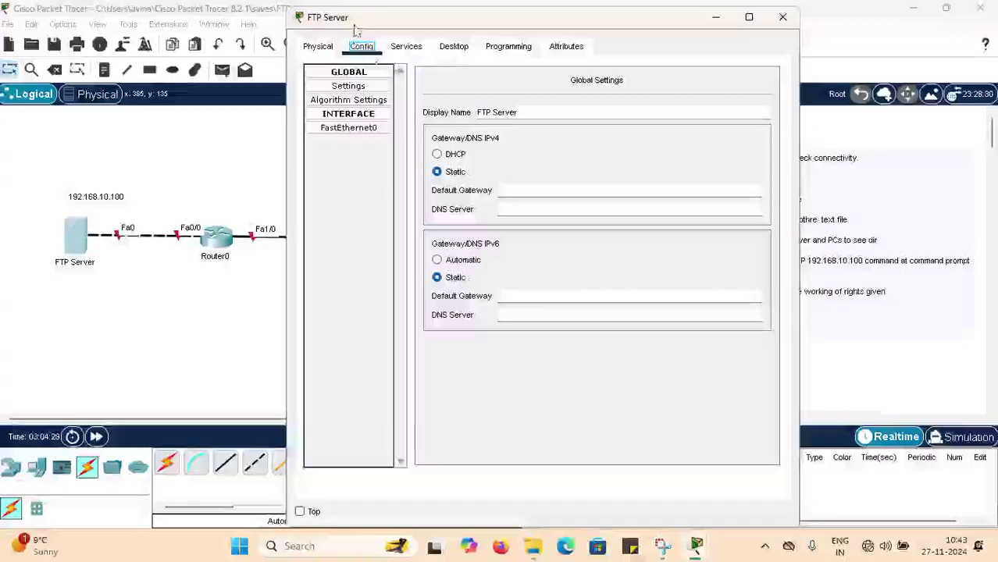
{"action": "left_click_drag", "start_coordinate": [360, 23], "coordinate": [312, 48]}
{"action": "left_click", "coordinate": [404, 71]}
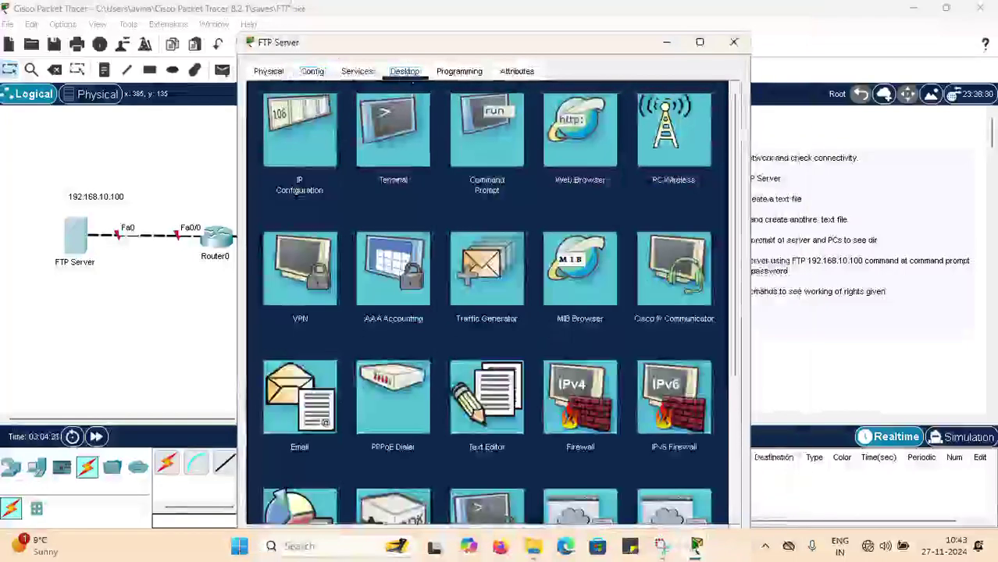
{"action": "left_click", "coordinate": [328, 141]}
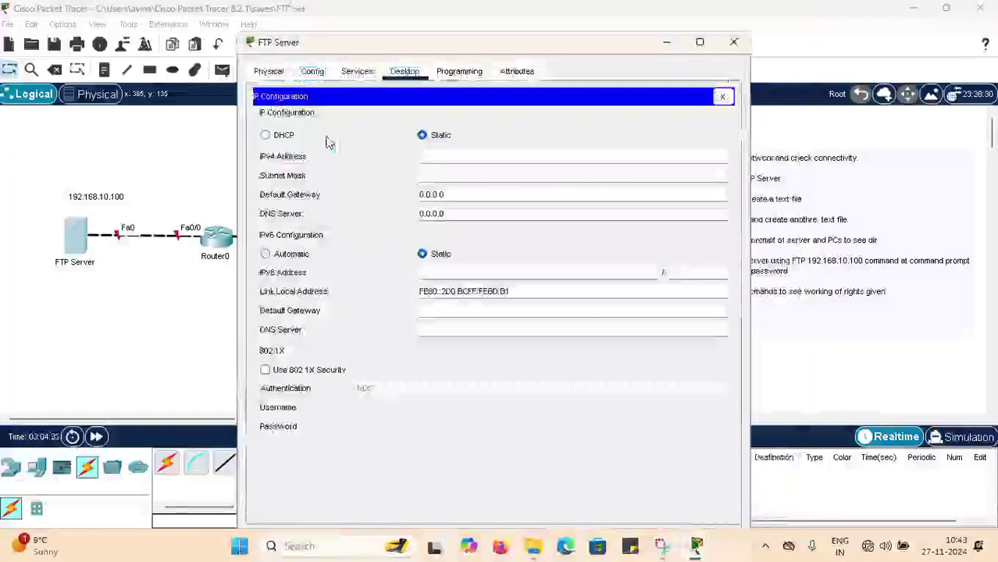
{"action": "type", "text": "192.168.10.100"}
{"action": "left_click", "coordinate": [437, 175]}
Set the FTP Server's default gateway to 192.168.10.1 and close its configuration window.
{"action": "left_click", "coordinate": [457, 195]}
{"action": "left_click_drag", "start_coordinate": [457, 194], "coordinate": [404, 197]}
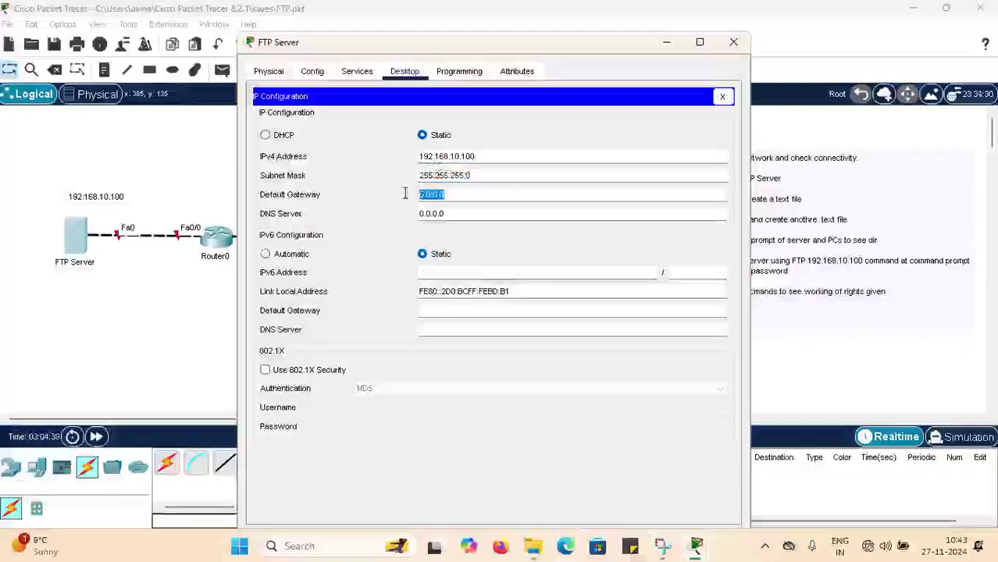
{"action": "type", "text": "192.168.10.100"}
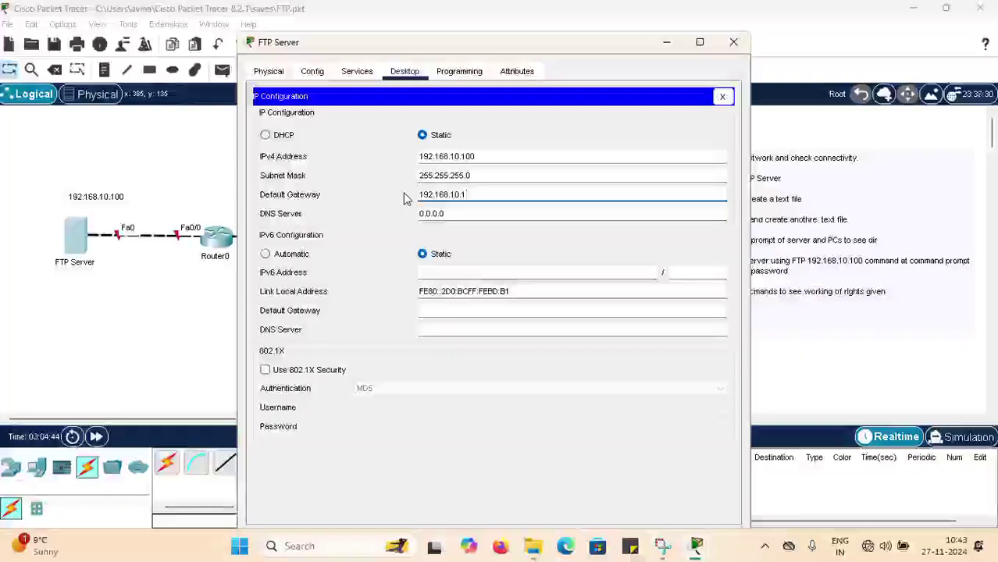
{"action": "left_click", "coordinate": [735, 44]}
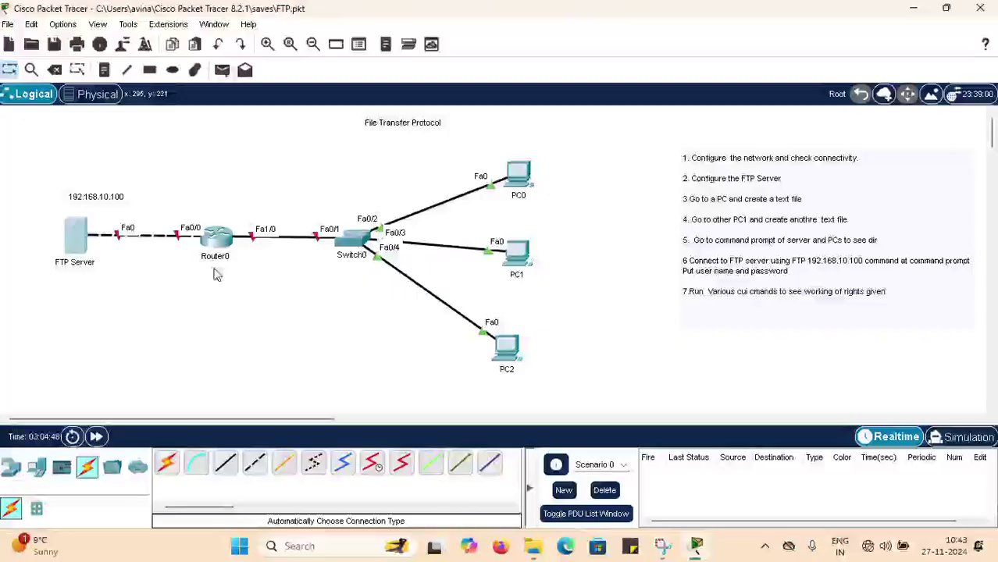
Configure Router0's FastEthernet0/0 with IPv4 address 192.168.10.1 and subnet mask 255.255.255.0, and turn the port on.
{"action": "left_click", "coordinate": [211, 242]}
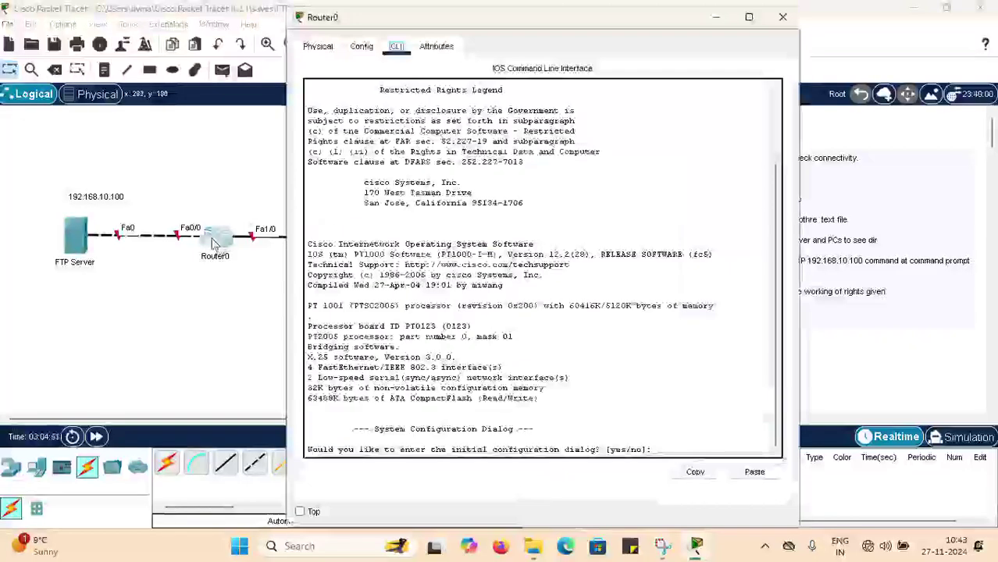
{"action": "left_click", "coordinate": [362, 47]}
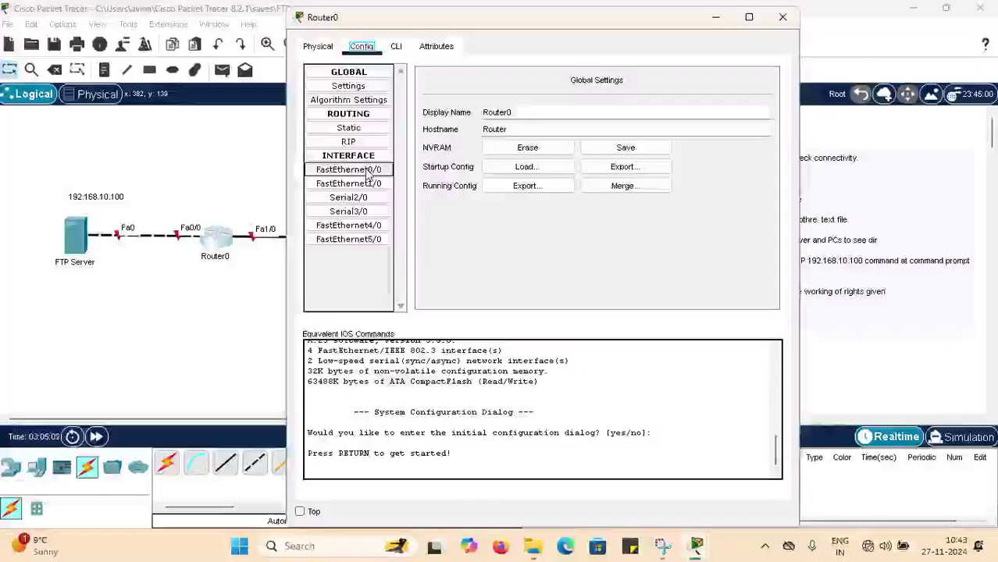
{"action": "left_click", "coordinate": [419, 28]}
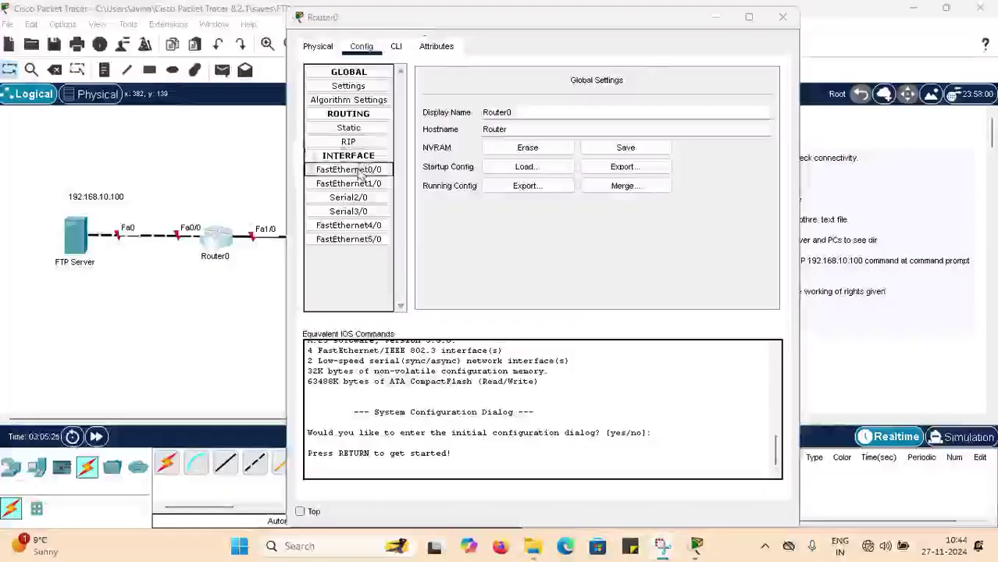
{"action": "left_click", "coordinate": [349, 169]}
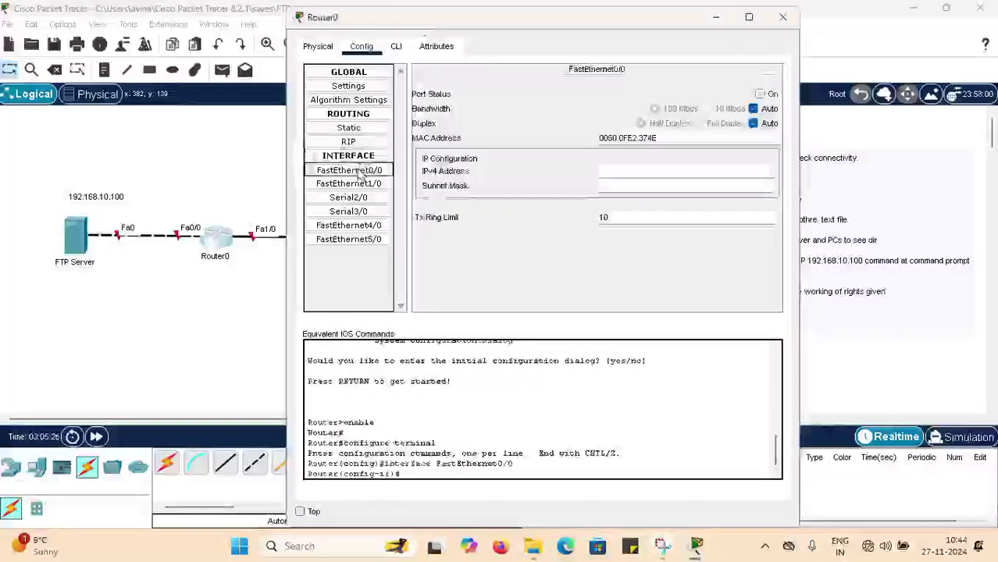
{"action": "left_click", "coordinate": [623, 168]}
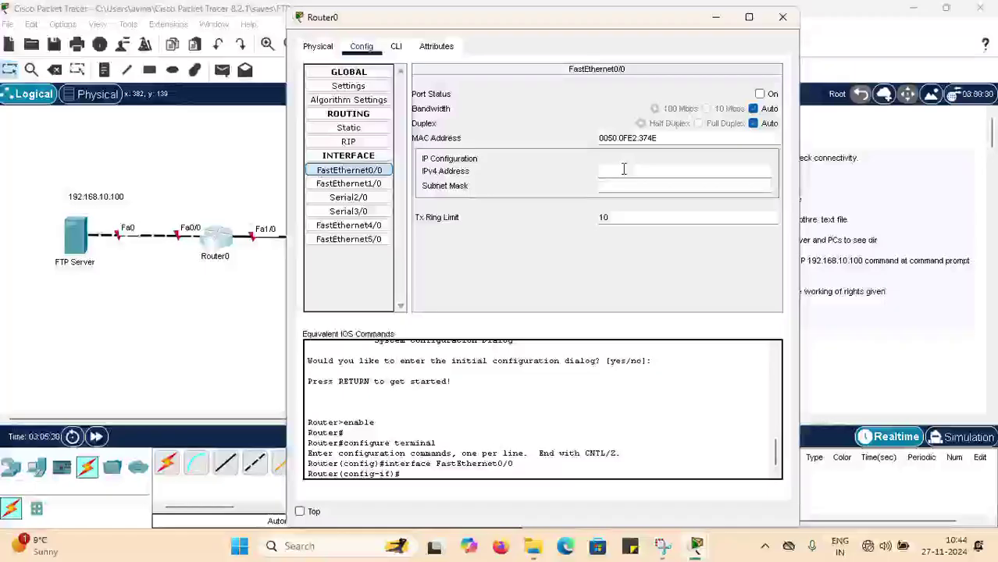
{"action": "key", "text": "ctrl+v"}
{"action": "key", "text": "BackSpace"}
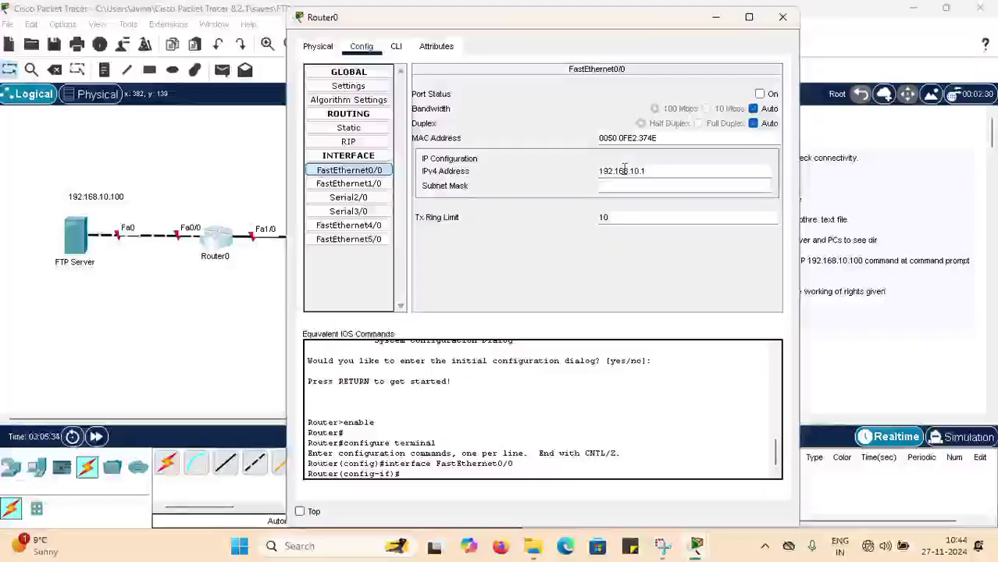
{"action": "left_click", "coordinate": [660, 190]}
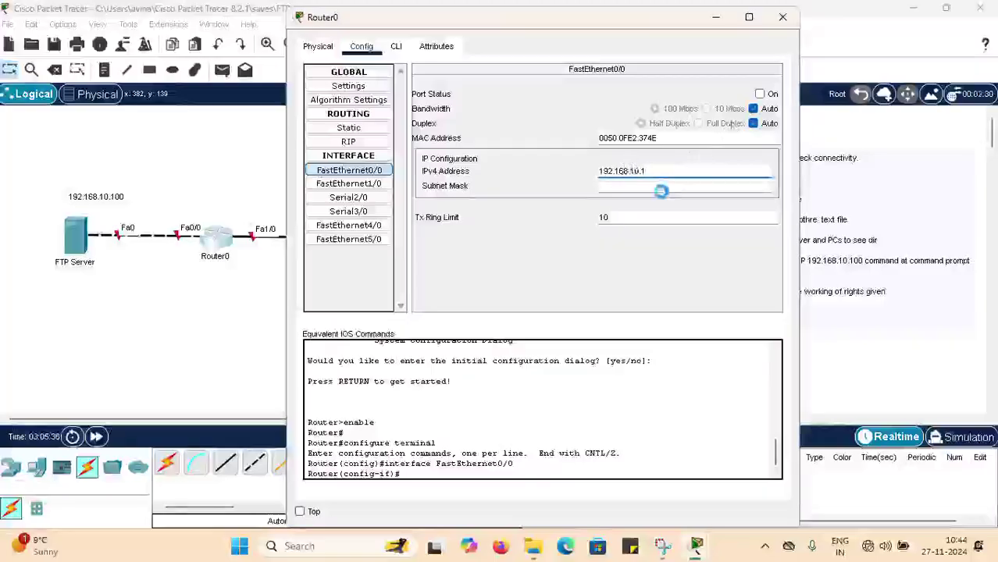
{"action": "left_click", "coordinate": [760, 93]}
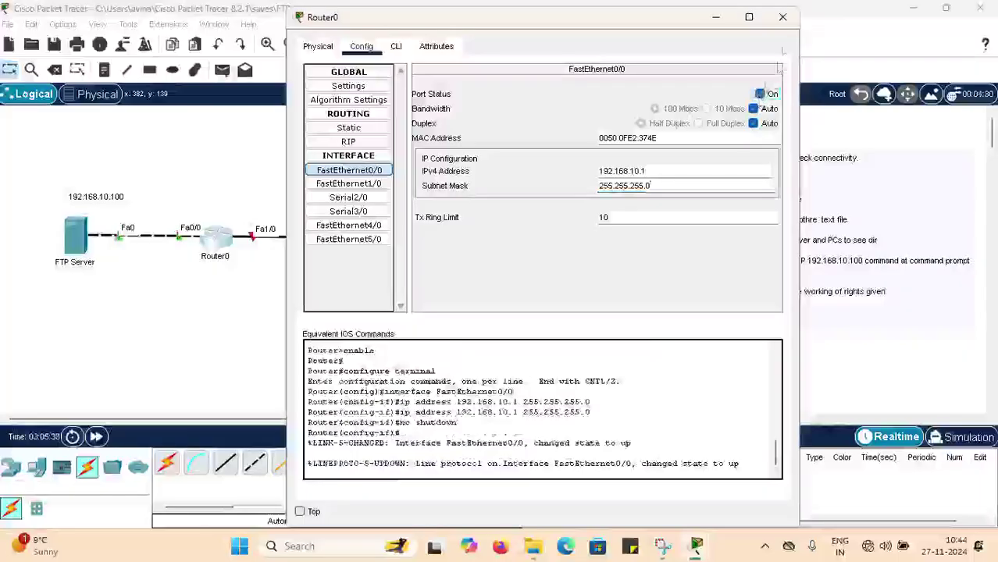
{"action": "left_click", "coordinate": [783, 18]}
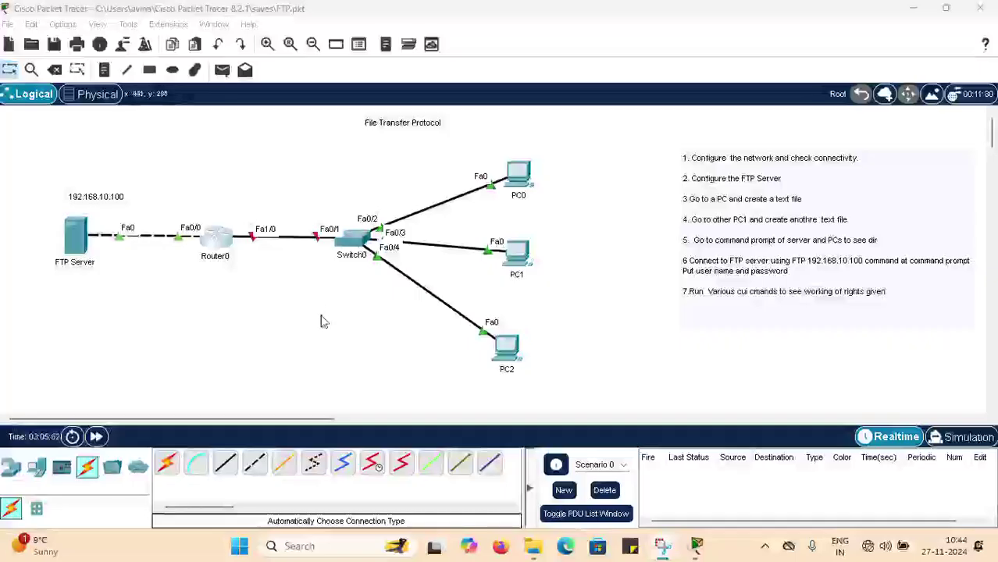
Assign PC0 the static IPv4 address 192.168.20.10.
{"action": "left_click", "coordinate": [521, 175]}
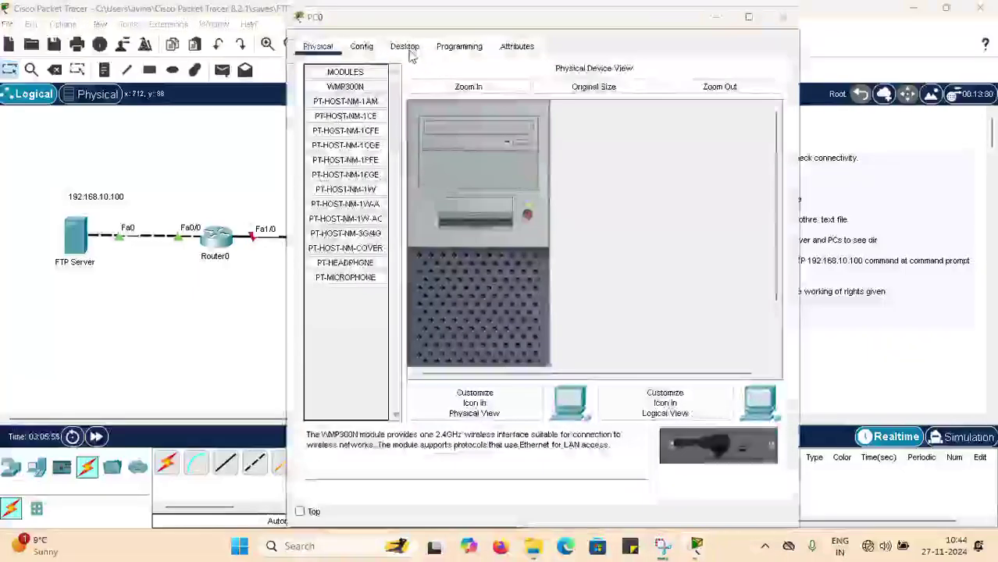
{"action": "left_click_drag", "start_coordinate": [367, 18], "coordinate": [360, 57]}
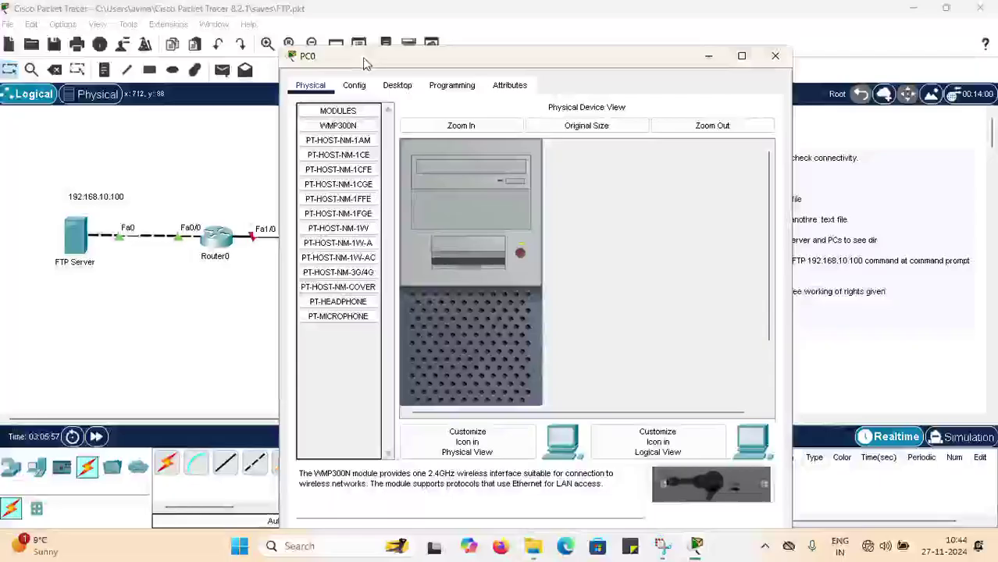
{"action": "left_click", "coordinate": [412, 88]}
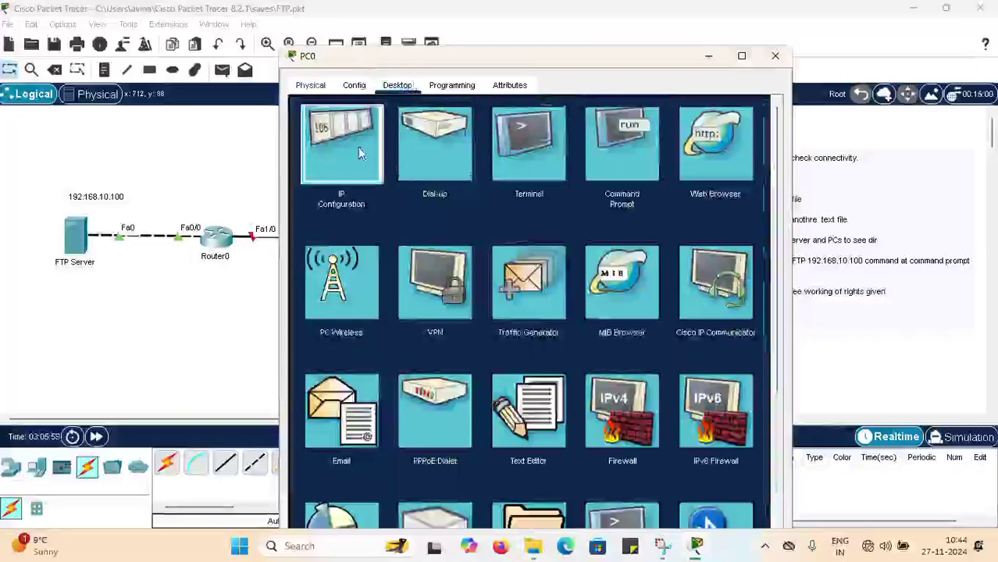
{"action": "left_click", "coordinate": [339, 145]}
{"action": "left_click", "coordinate": [507, 191]}
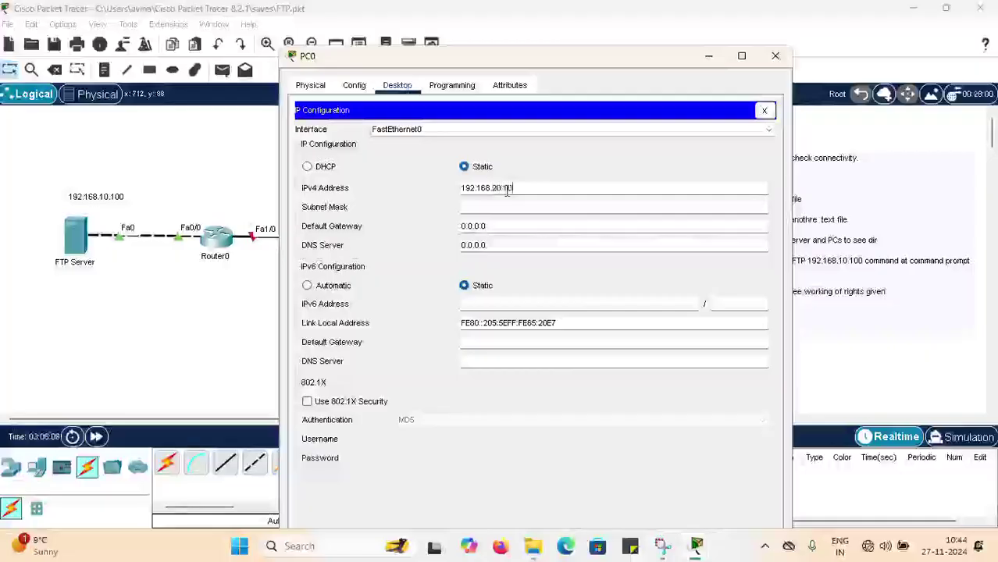
{"action": "type", "text": "0"}
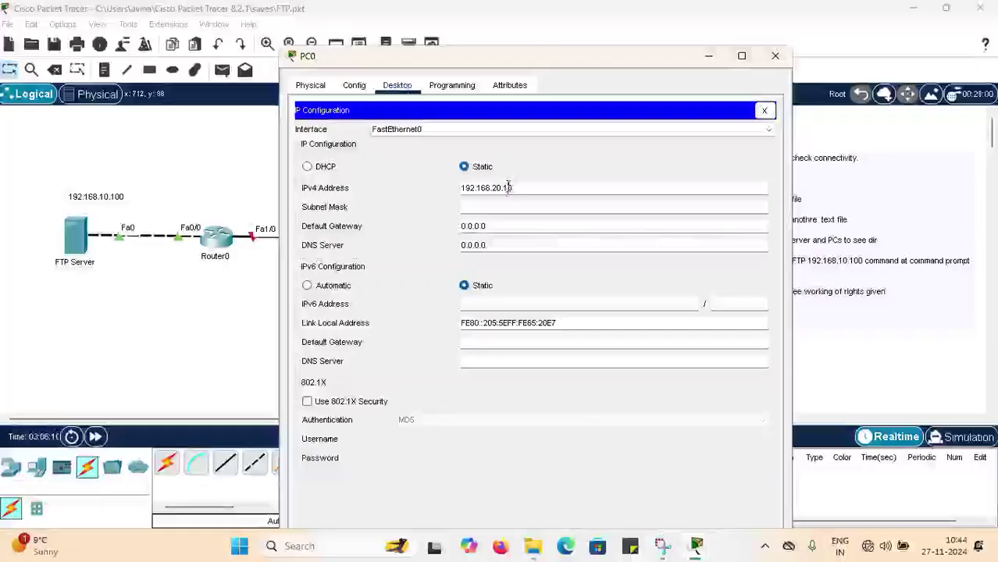
Give PC0 the subnet mask 255.255.255.0 and the default gateway 192.168.20.1, and close its configuration window.
{"action": "left_click_drag", "start_coordinate": [508, 189], "coordinate": [457, 187]}
{"action": "key", "text": "ctrl+c"}
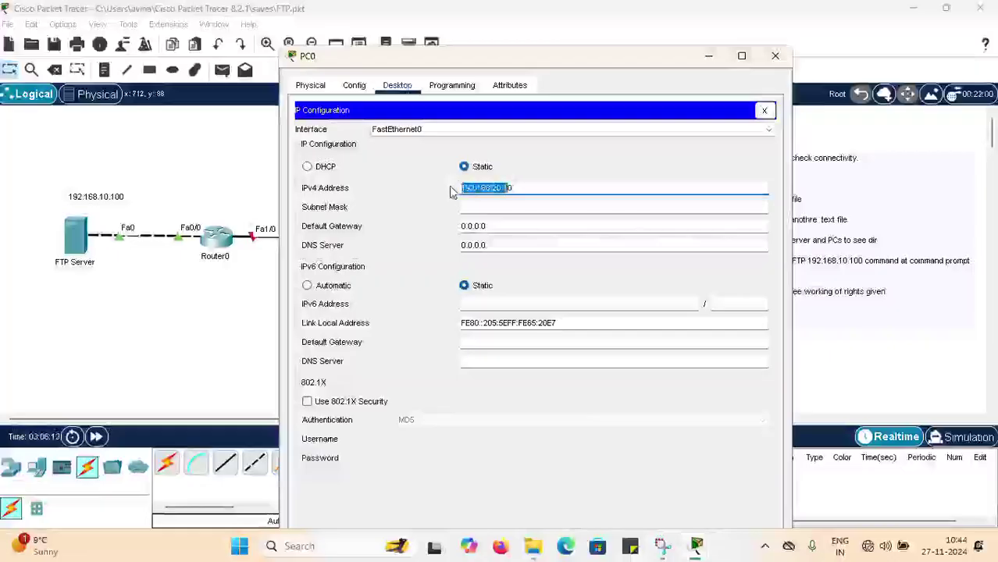
{"action": "left_click", "coordinate": [491, 204]}
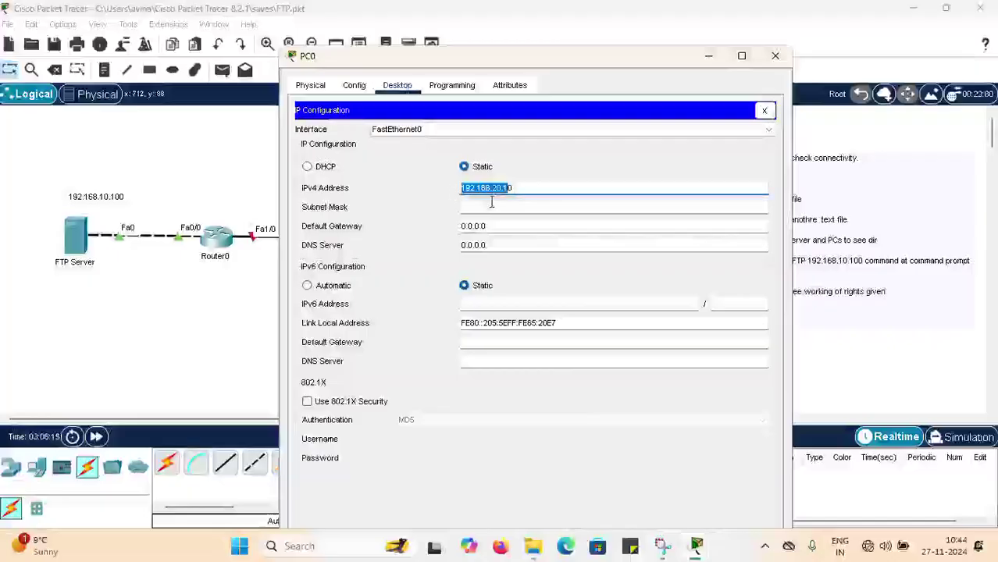
{"action": "left_click_drag", "start_coordinate": [494, 225], "coordinate": [434, 227]}
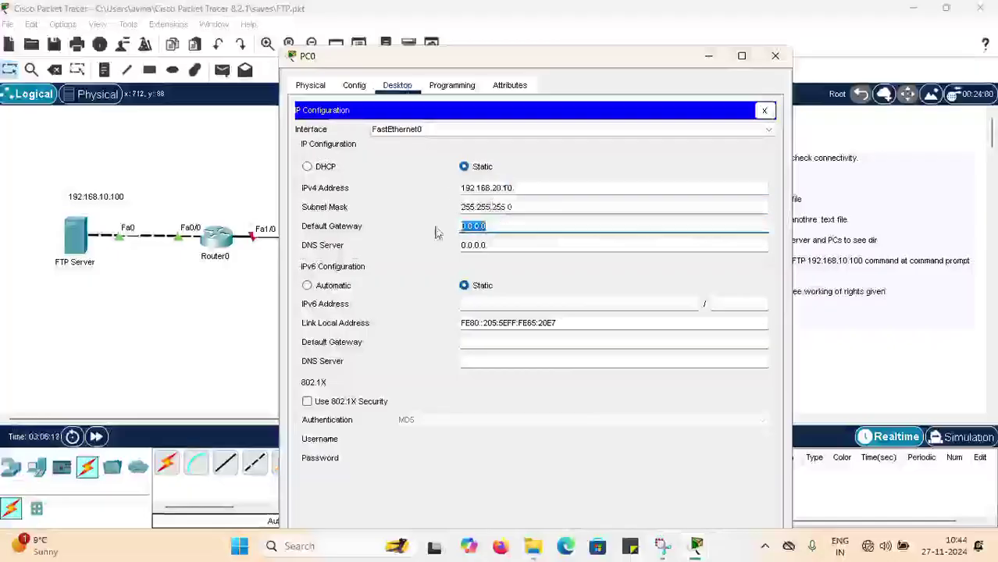
{"action": "key", "text": "ctrl+v"}
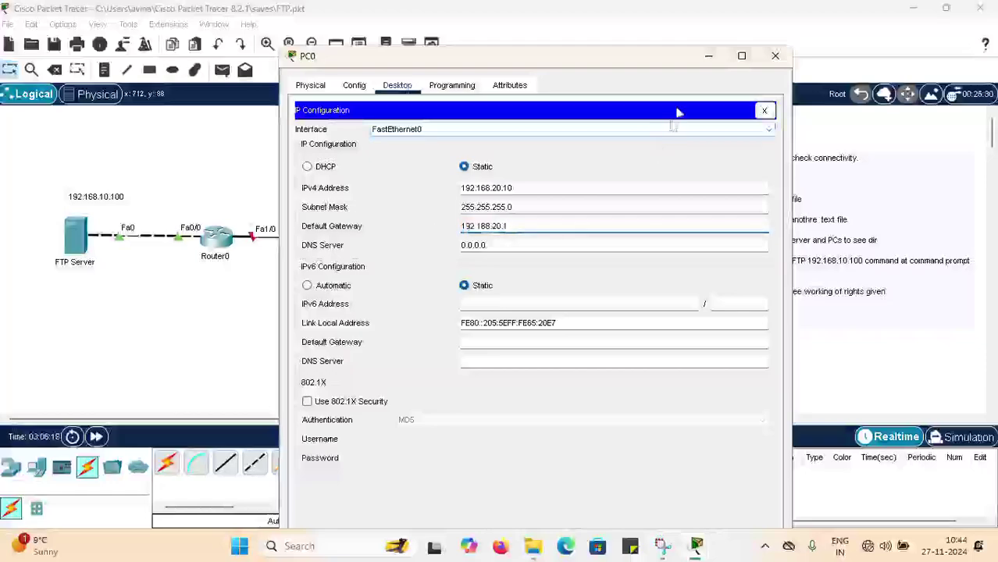
{"action": "left_click", "coordinate": [775, 55]}
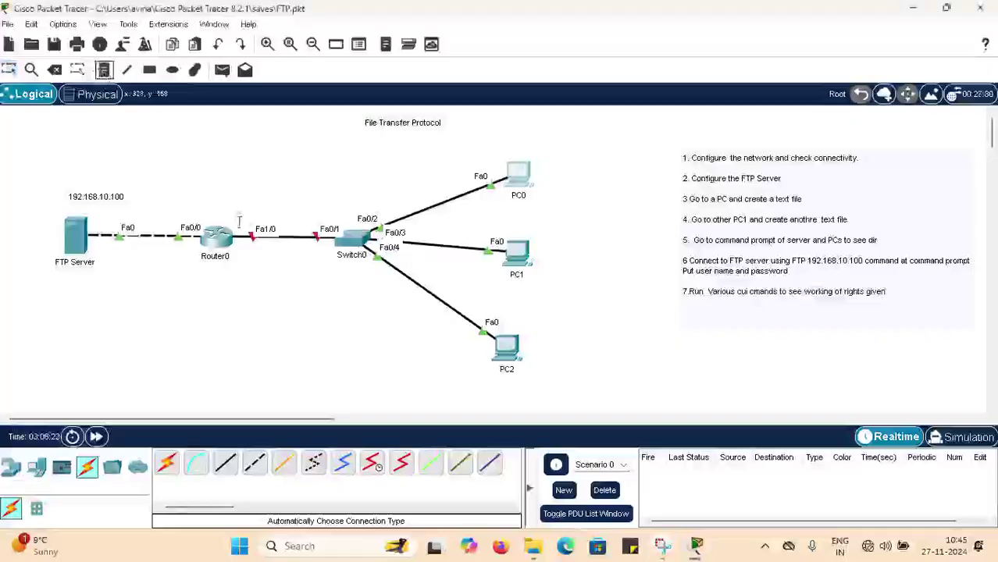
Place a text note reading 192.168.20.0 in the workspace beside PC2 to label the PC-side network.
{"action": "left_click", "coordinate": [397, 336]}
{"action": "key", "text": "ctrl+v"}
{"action": "key", "text": "BackSpace"}
{"action": "type", "text": "0"}
{"action": "left_click", "coordinate": [400, 338]}
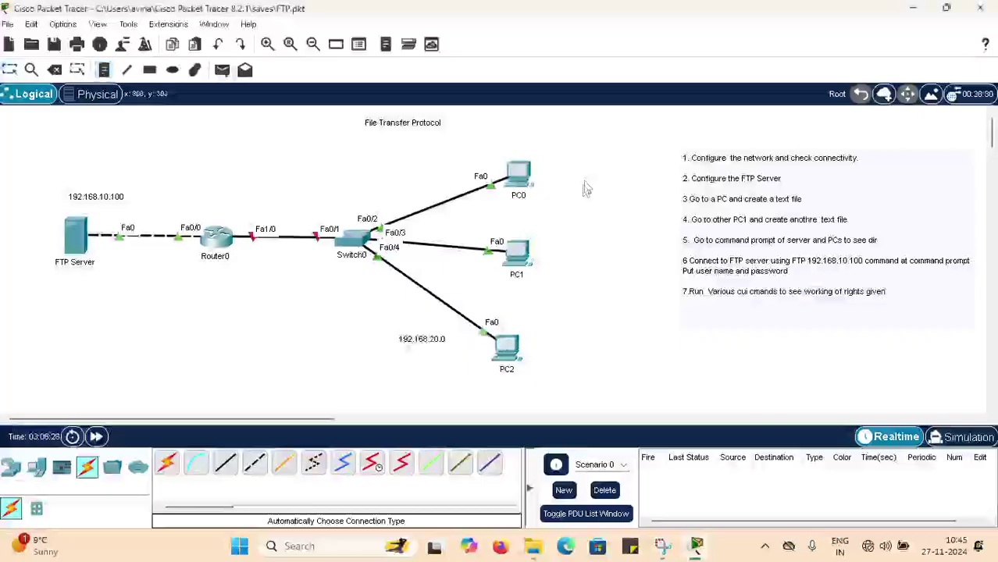
Assign PC1 the static IPv4 address 192.168.20.11.
{"action": "left_click", "coordinate": [519, 254]}
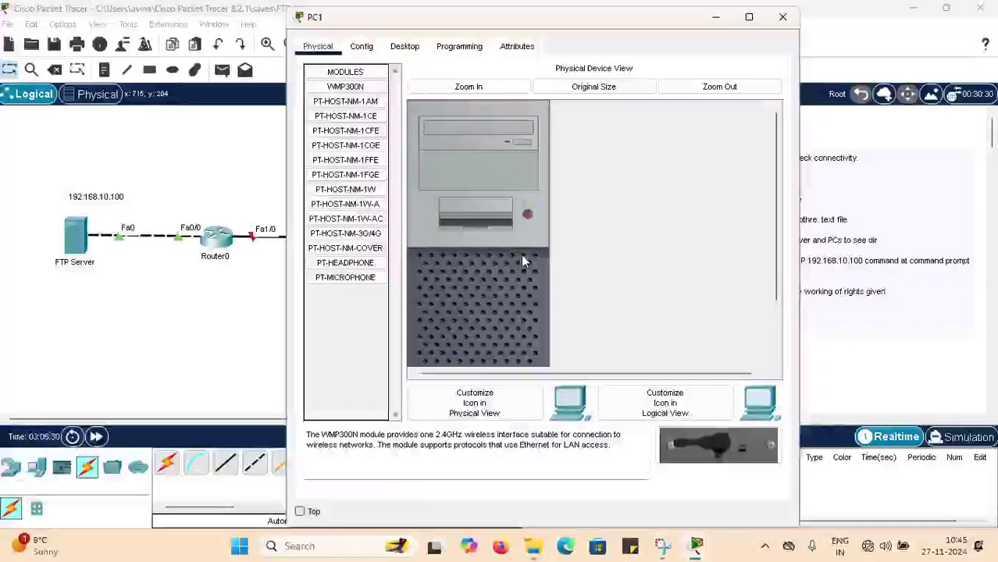
{"action": "left_click", "coordinate": [405, 50]}
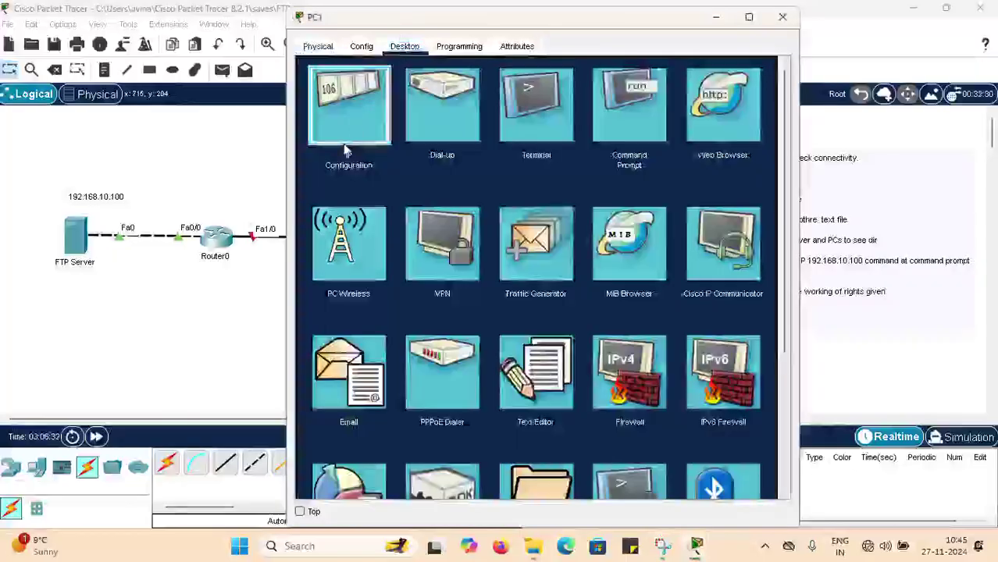
{"action": "left_click", "coordinate": [346, 151]}
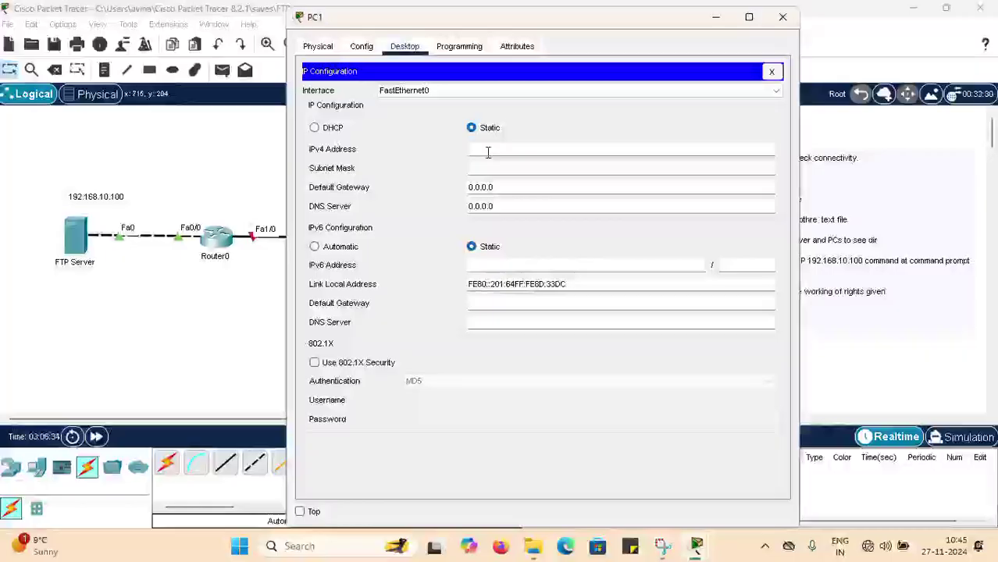
{"action": "type", "text": "192.168.20.1"}
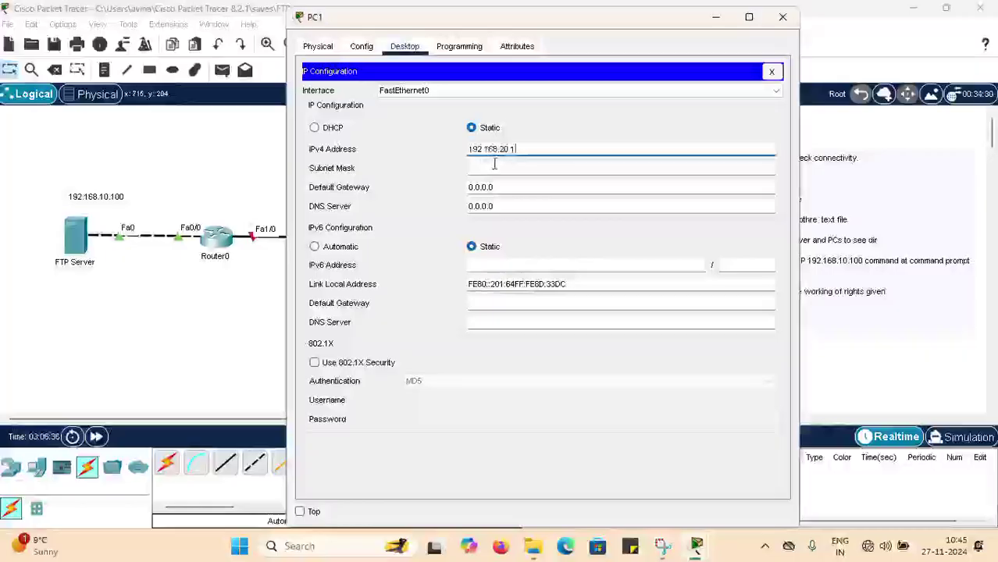
{"action": "type", "text": "1"}
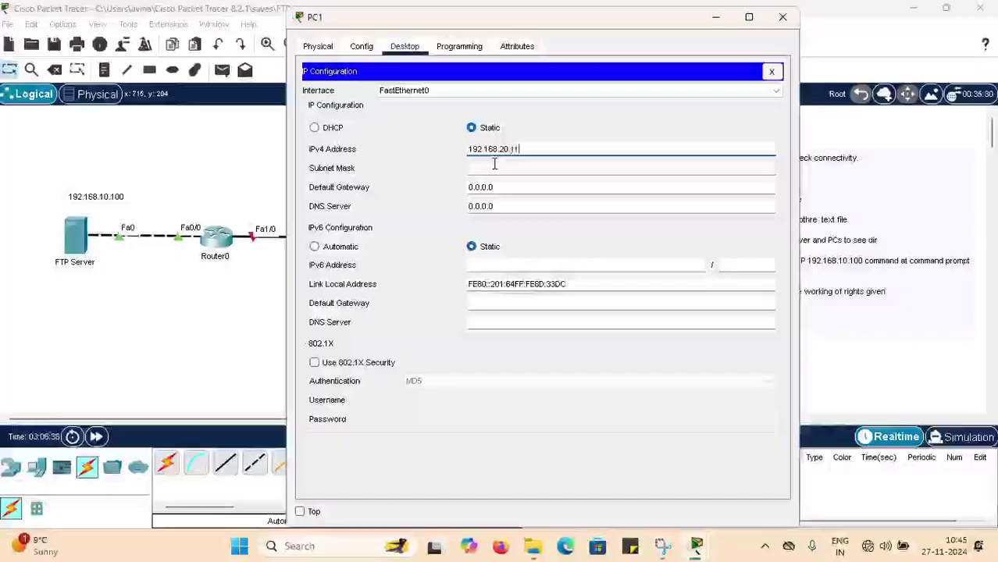
Give PC1 the subnet mask 255.255.255.0 and the default gateway 192.168.20.1, and close its configuration window.
{"action": "left_click", "coordinate": [494, 164]}
{"action": "left_click_drag", "start_coordinate": [504, 189], "coordinate": [461, 191]}
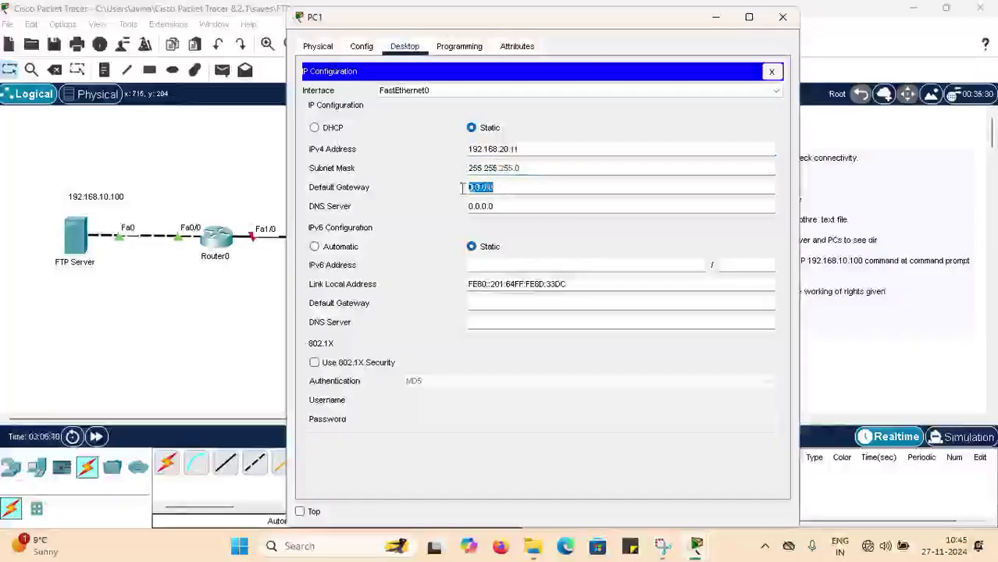
{"action": "type", "text": "192.168.20.1"}
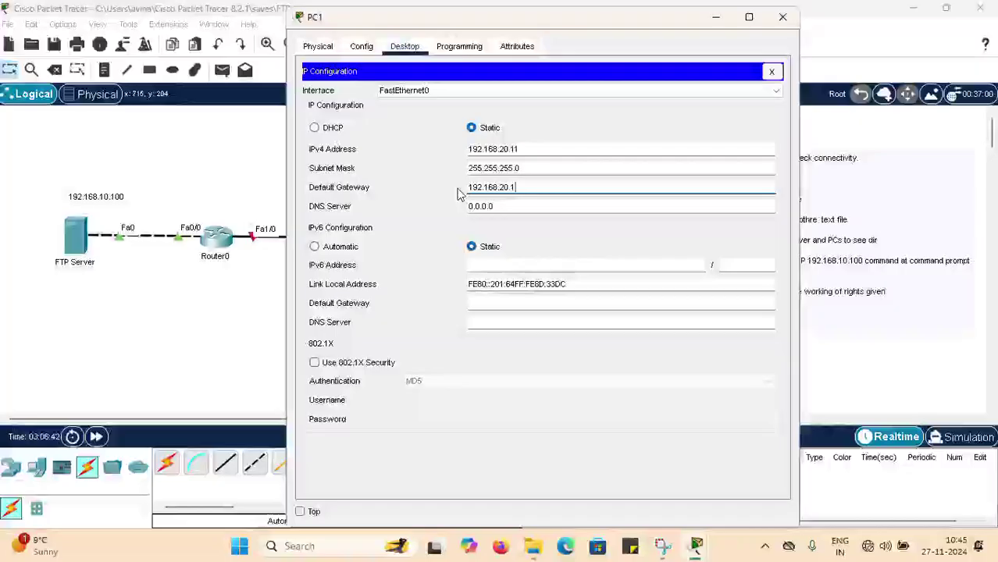
{"action": "left_click", "coordinate": [783, 17]}
Assign PC2 the static IPv4 address 192.168.20.12.
{"action": "left_click", "coordinate": [509, 351]}
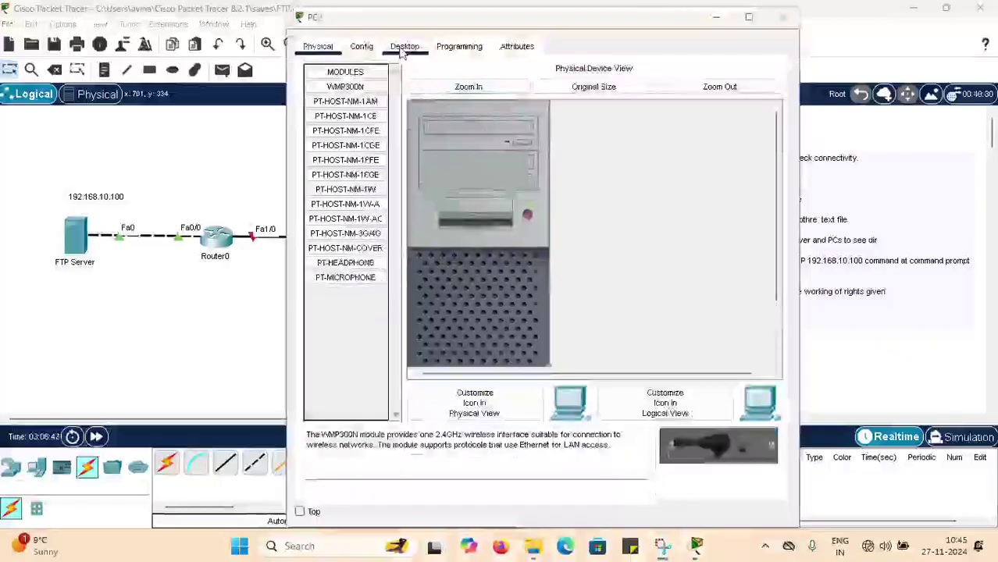
{"action": "left_click", "coordinate": [405, 48]}
{"action": "left_click", "coordinate": [361, 99]}
{"action": "left_click", "coordinate": [494, 148]}
{"action": "type", "text": "192.168.20.12"}
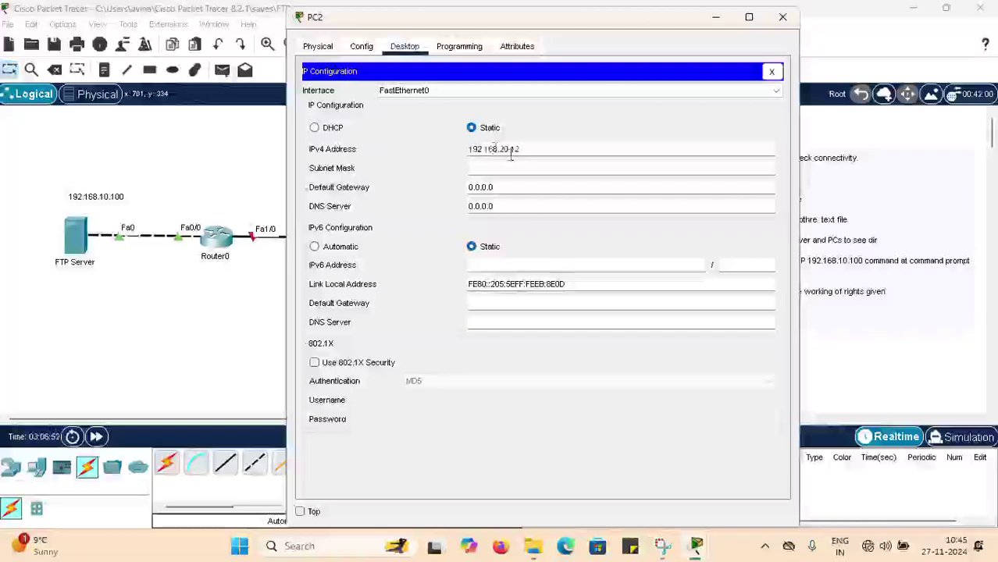
Give PC2 the subnet mask 255.255.255.0 and the default gateway 192.168.20.1, and close its configuration window.
{"action": "left_click", "coordinate": [509, 168]}
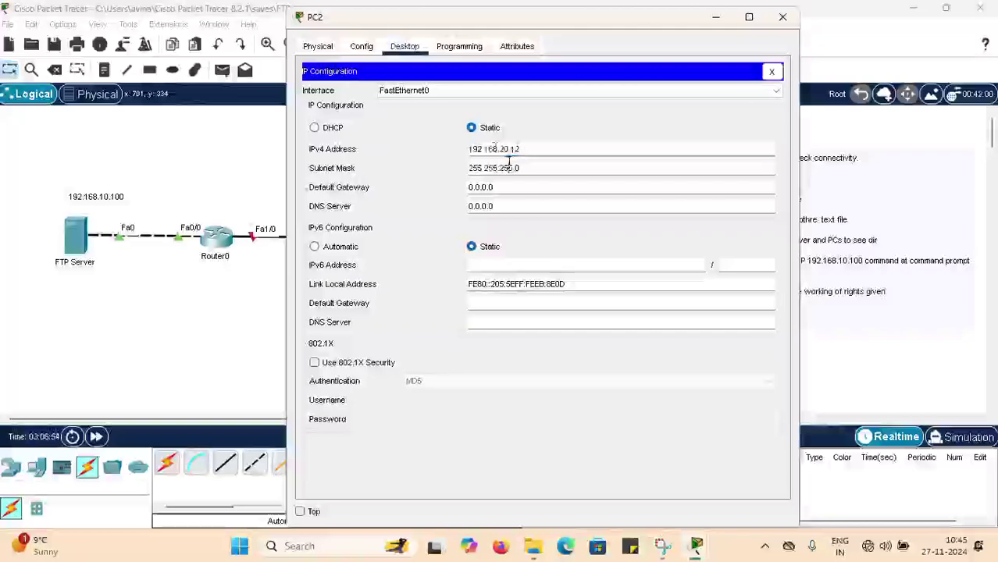
{"action": "left_click_drag", "start_coordinate": [508, 188], "coordinate": [438, 192]}
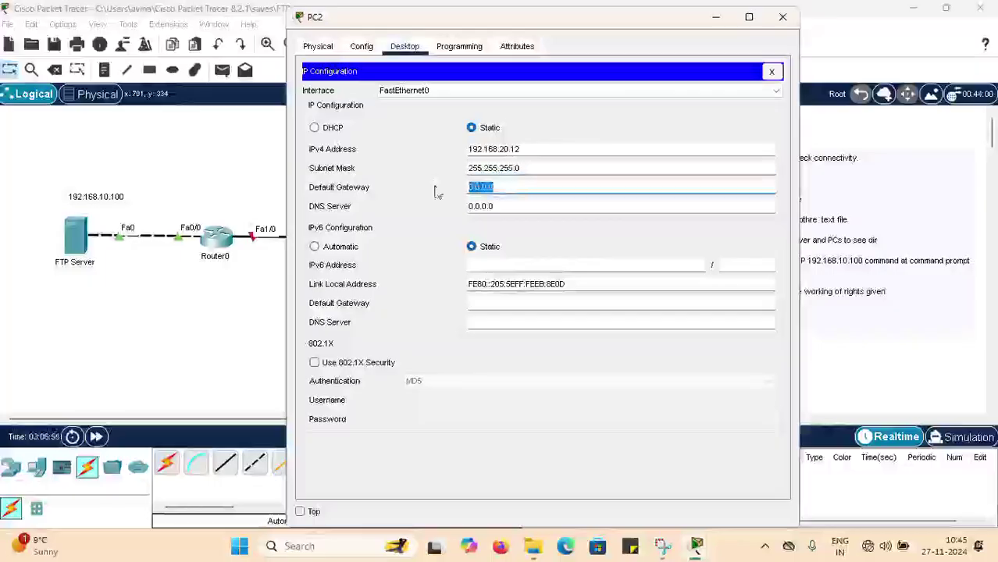
{"action": "key", "text": "ctrl+v"}
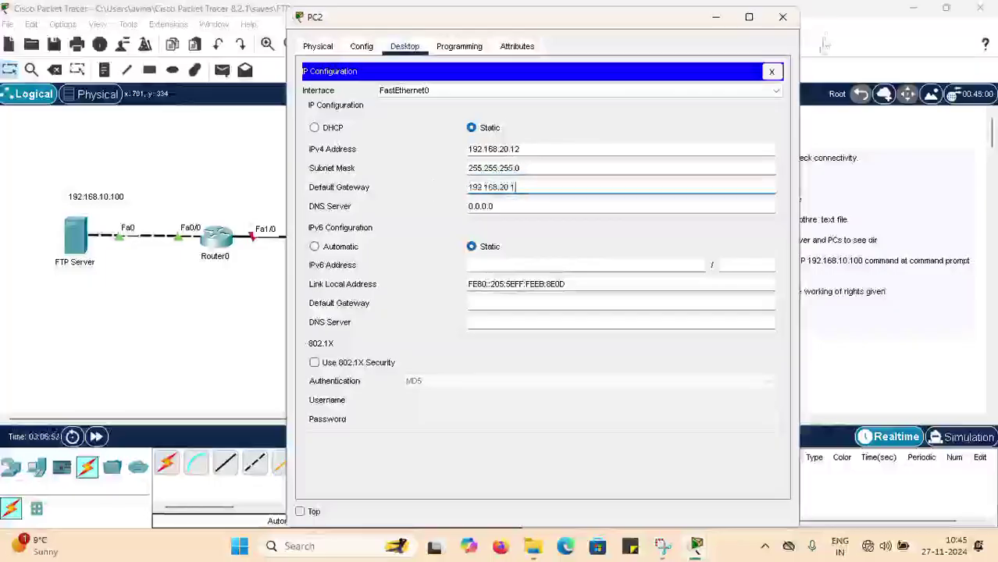
{"action": "left_click", "coordinate": [782, 16]}
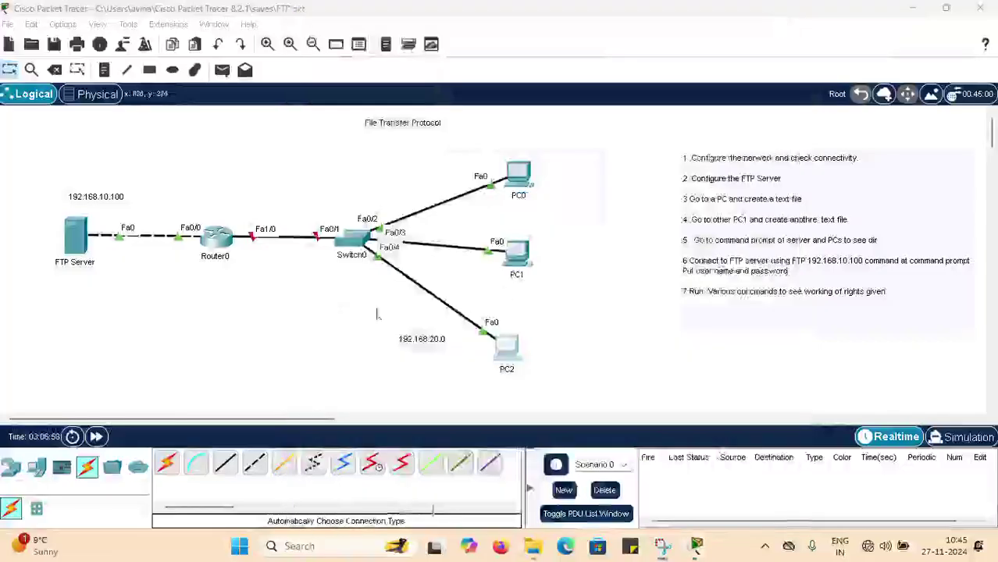
Configure Router0's FastEthernet1/0 with IPv4 address 192.168.20.1 and subnet mask 255.255.255.0, turn the port on and close the router window.
{"action": "left_click", "coordinate": [225, 243]}
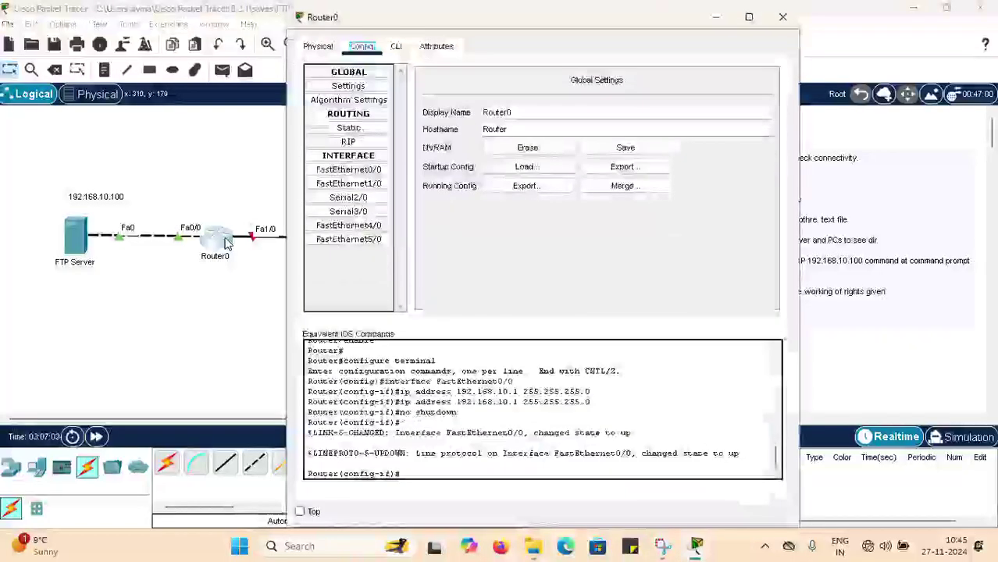
{"action": "left_click", "coordinate": [374, 184]}
{"action": "left_click", "coordinate": [617, 171]}
{"action": "type", "text": "192.168.20.1"}
{"action": "left_click", "coordinate": [615, 186]}
{"action": "left_click", "coordinate": [759, 94]}
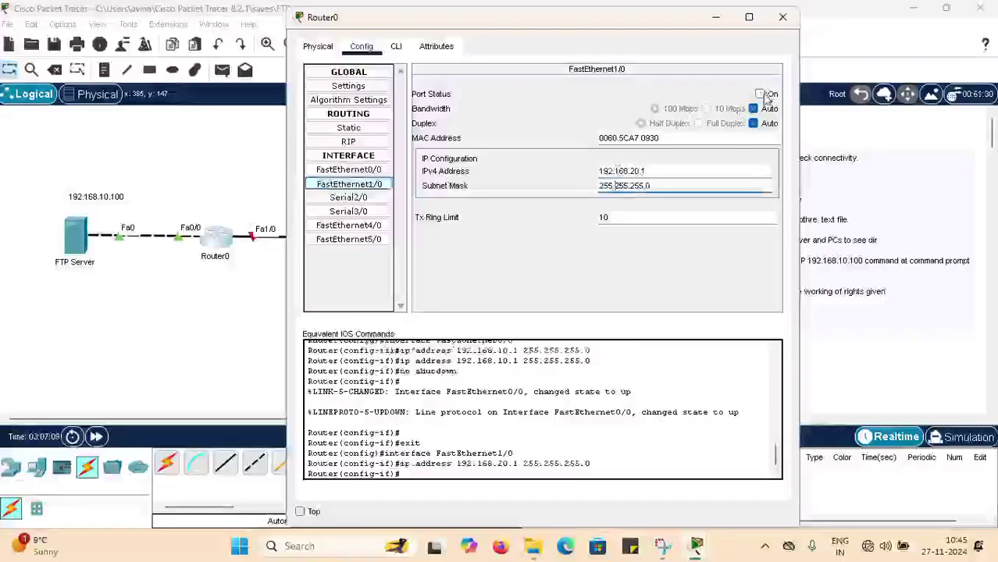
{"action": "left_click", "coordinate": [783, 17]}
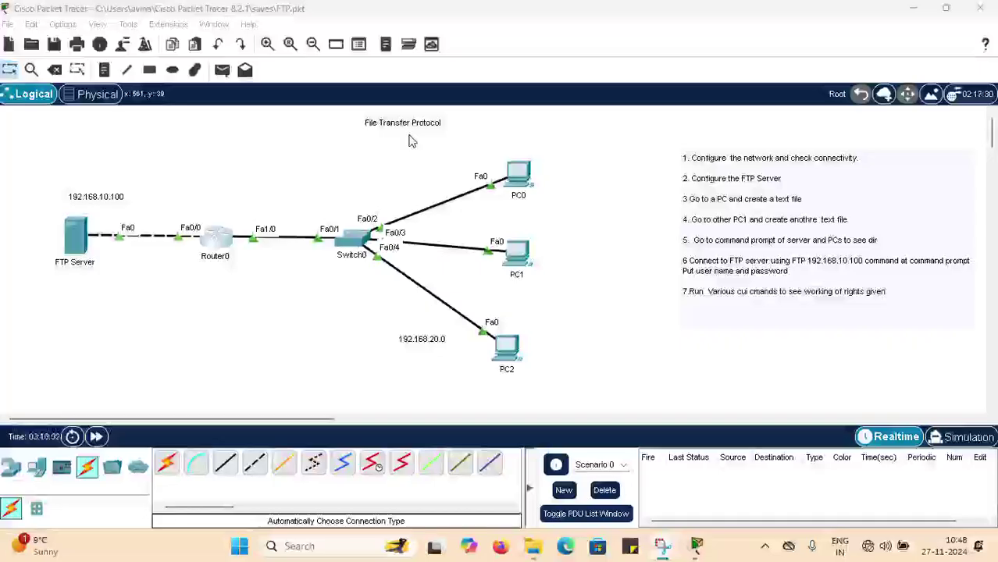
Open the FTP service settings on the FTP Server and load the existing cisco account into the user setup.
{"action": "left_click", "coordinate": [75, 241]}
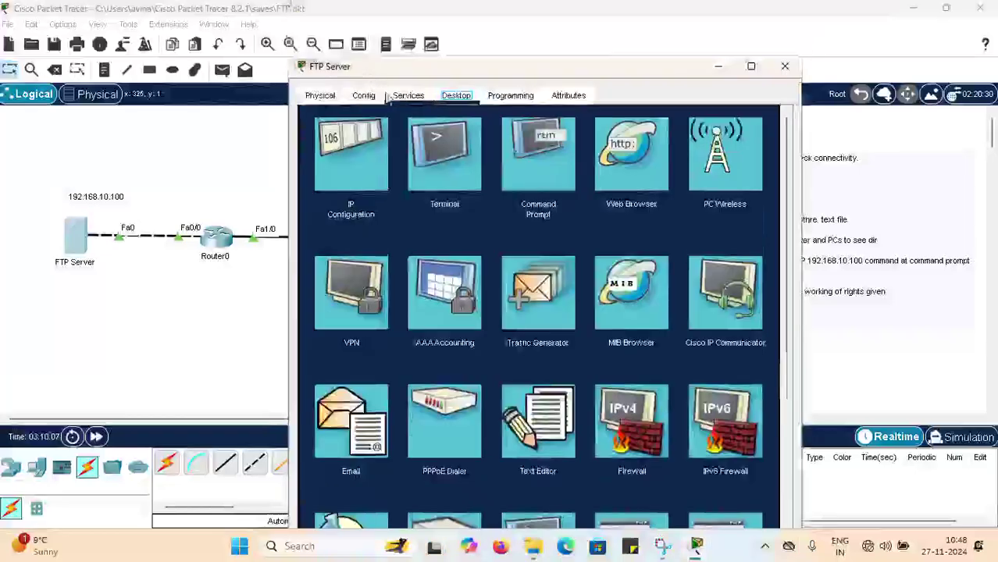
{"action": "left_click", "coordinate": [407, 98]}
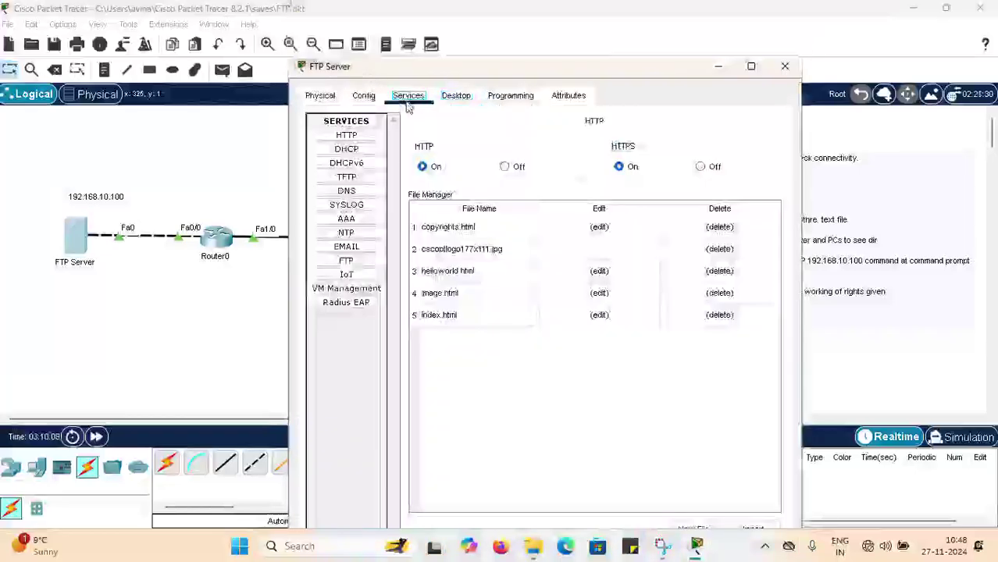
{"action": "left_click", "coordinate": [347, 262]}
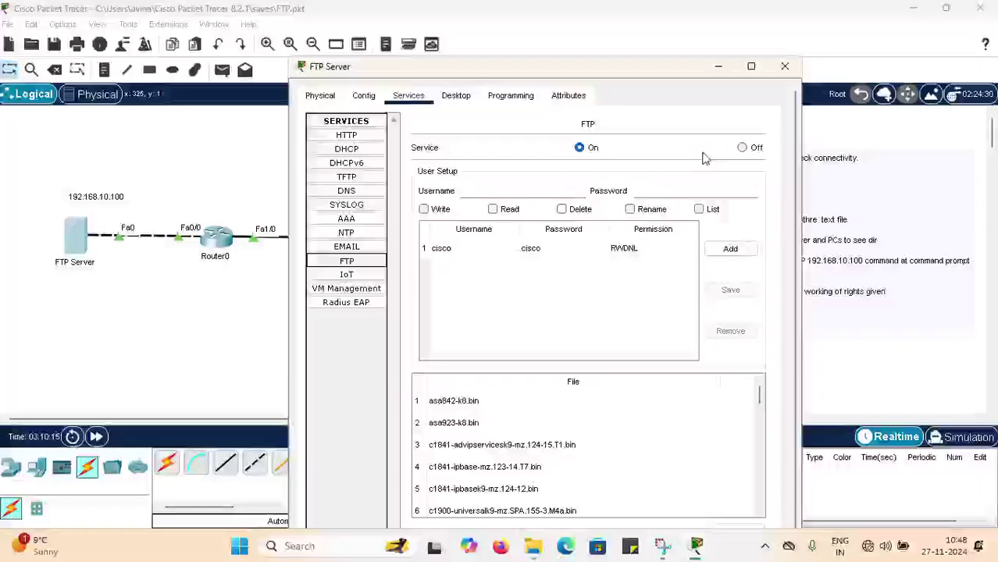
{"action": "left_click", "coordinate": [446, 254]}
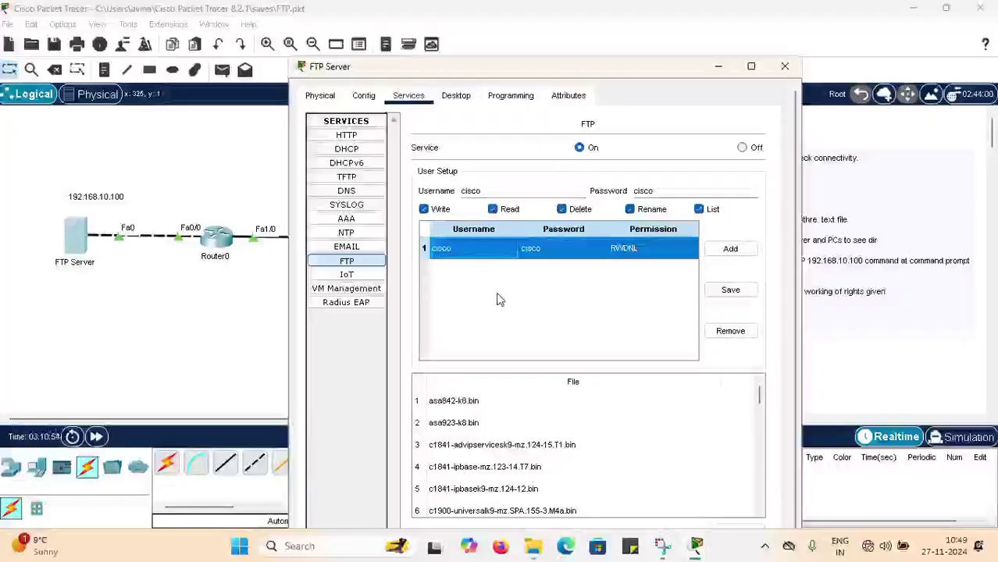
Add an FTP account with username user1, its account password, and write, read, delete, rename and list permissions.
{"action": "left_click", "coordinate": [527, 189]}
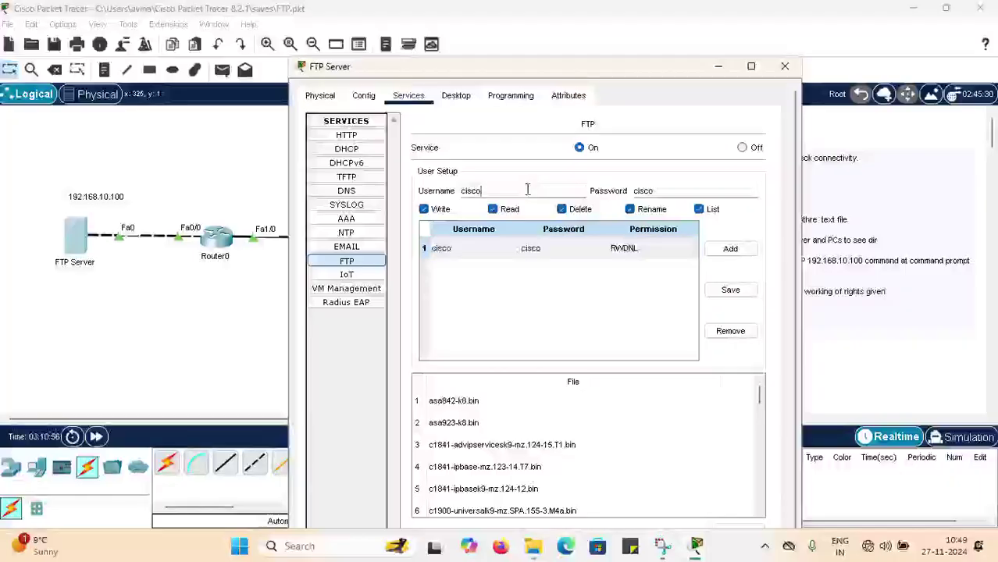
{"action": "key", "text": "BackSpace"}
{"action": "key", "text": "BackSpace"}
{"action": "key", "text": "BackSpace"}
{"action": "key", "text": "BackSpace"}
{"action": "key", "text": "BackSpace"}
{"action": "type", "text": "user1"}
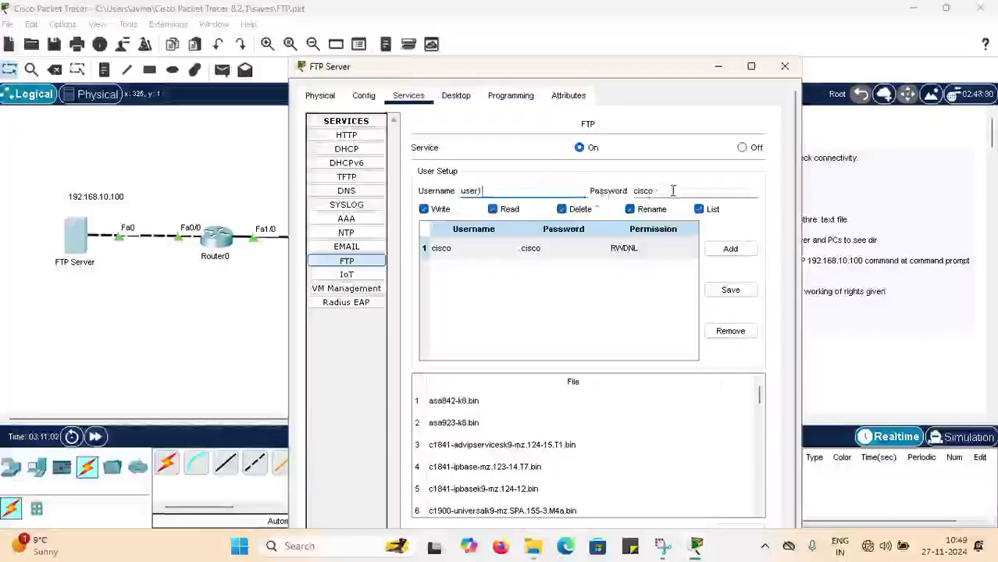
{"action": "left_click_drag", "start_coordinate": [665, 191], "coordinate": [630, 196]}
{"action": "type", "text": "123"}
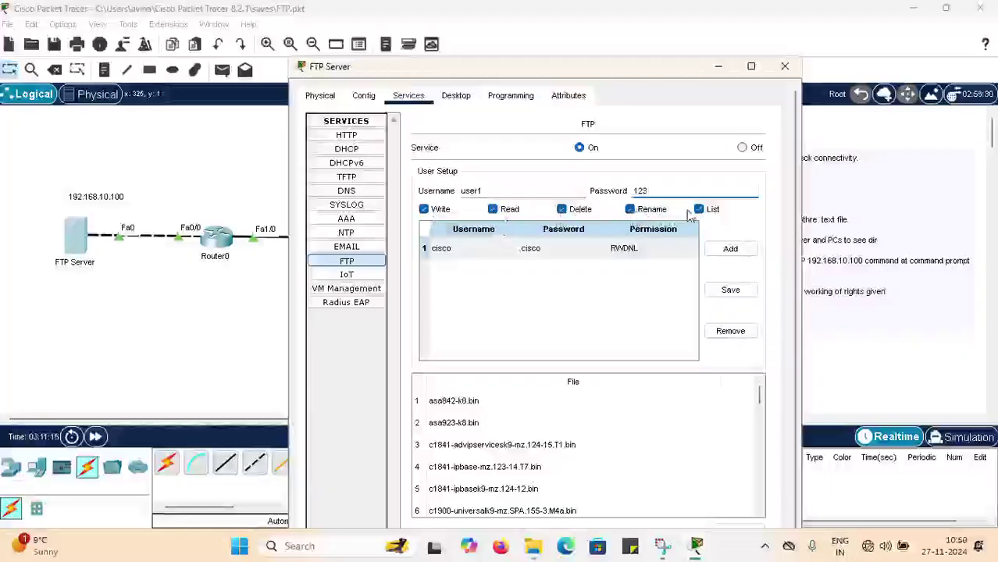
{"action": "left_click", "coordinate": [748, 251]}
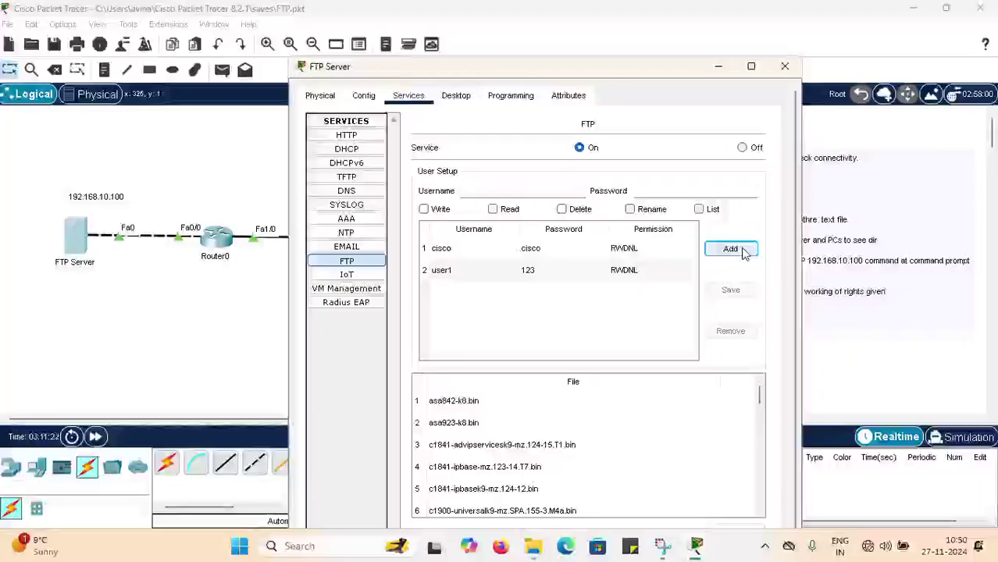
Enter the username user2 and the account password for another FTP account.
{"action": "left_click", "coordinate": [503, 189]}
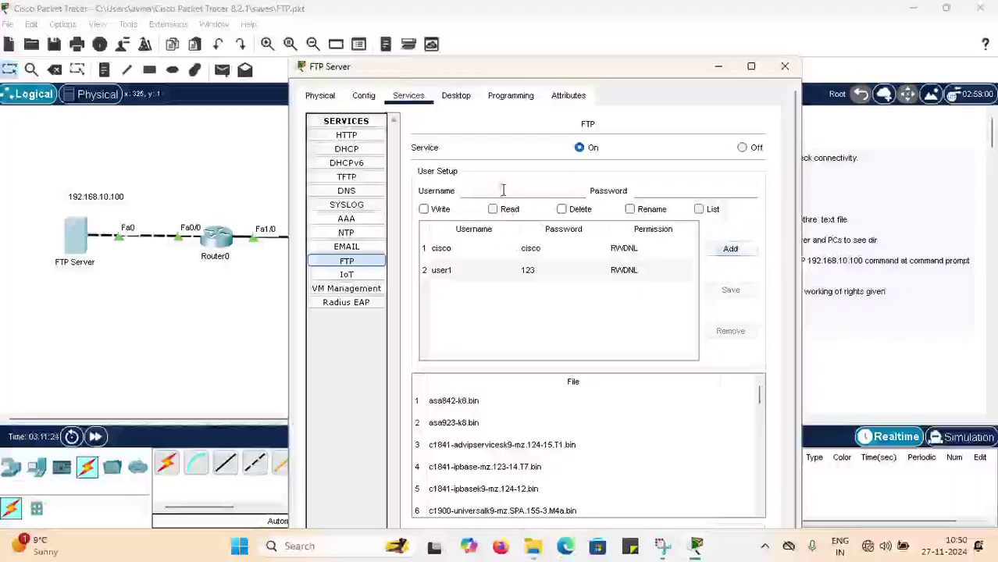
{"action": "type", "text": "user"}
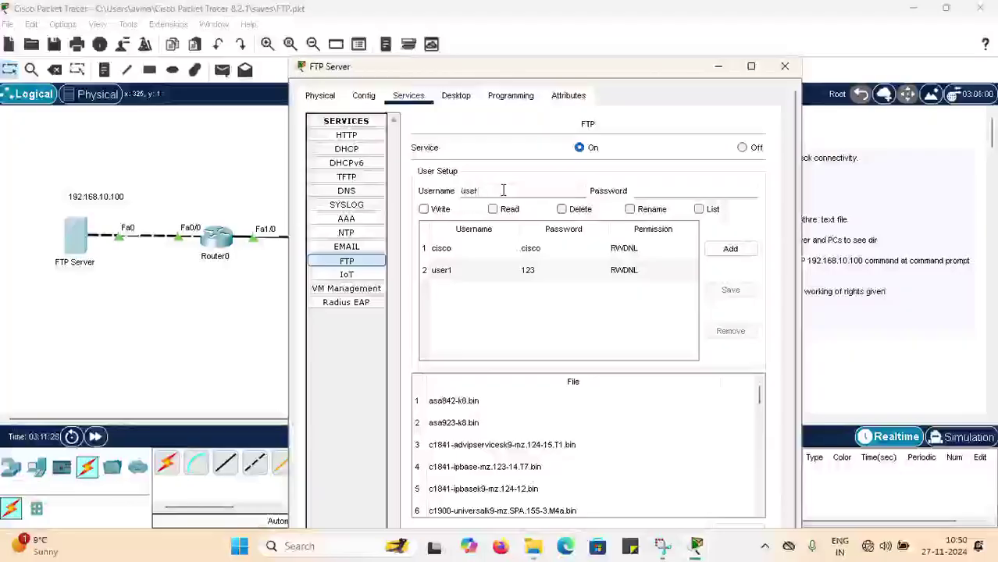
{"action": "type", "text": "2"}
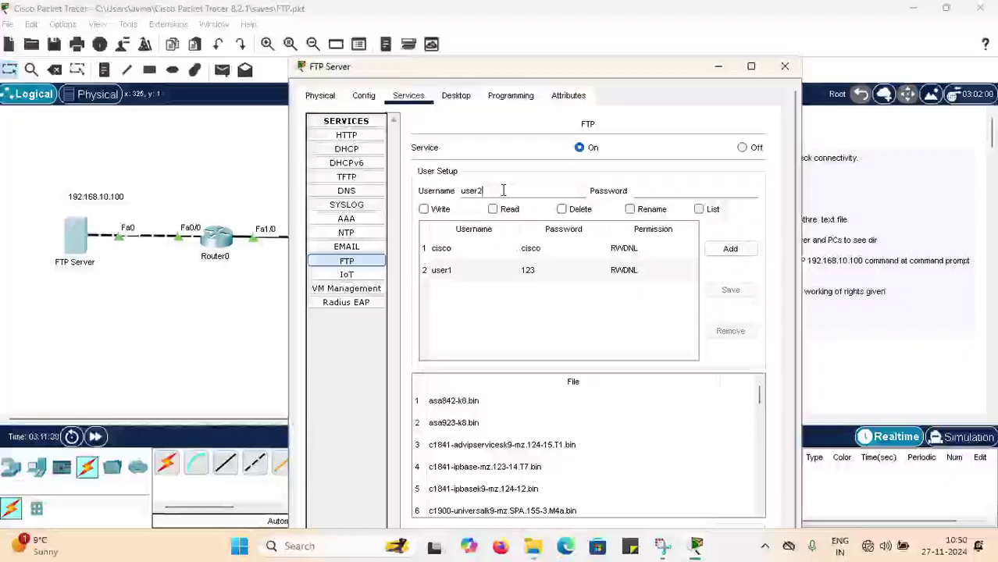
{"action": "left_click", "coordinate": [653, 192]}
{"action": "type", "text": "123"}
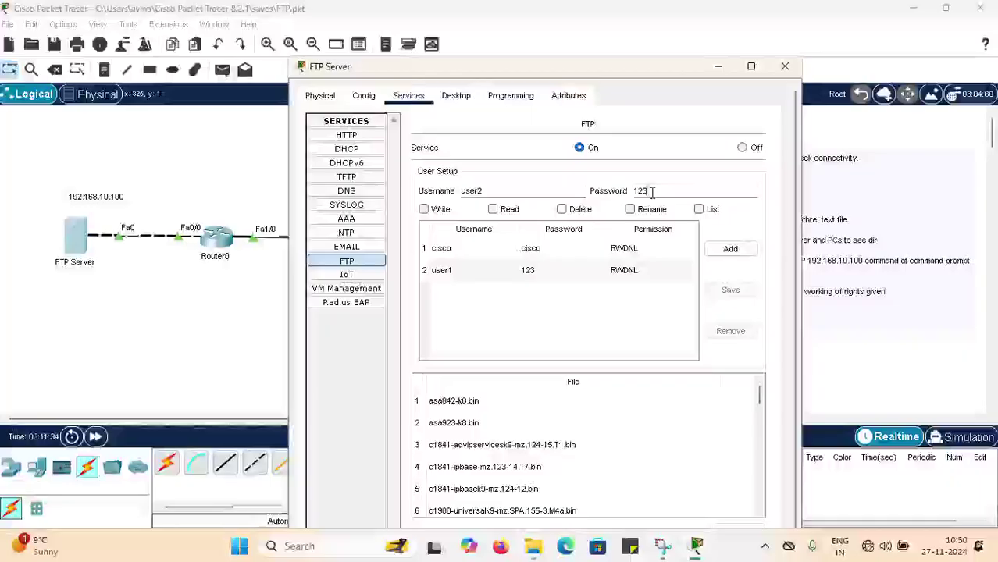
Grant user2 write, read, delete, rename and list permissions, add the account, and close the FTP Server window.
{"action": "left_click", "coordinate": [424, 211]}
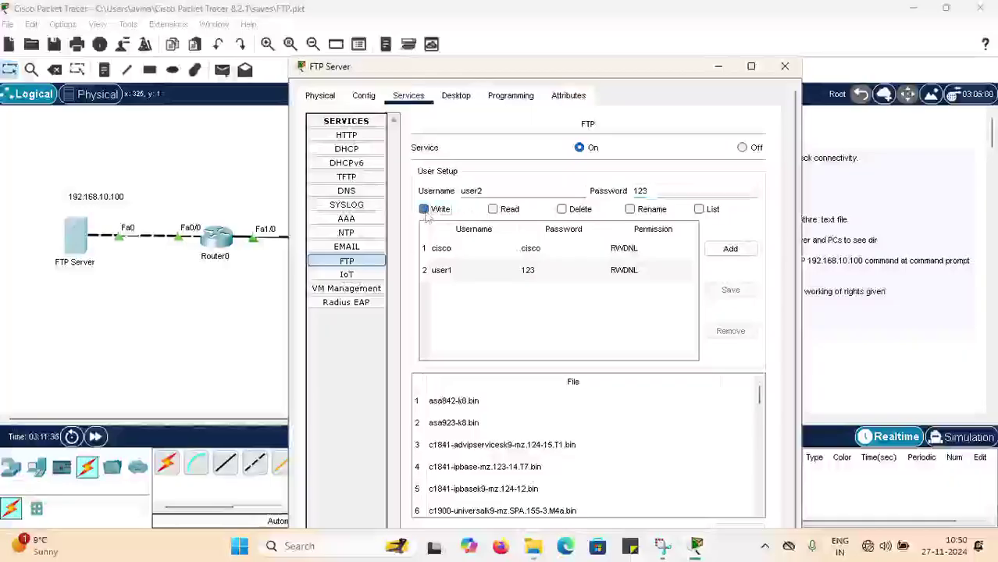
{"action": "left_click", "coordinate": [492, 209]}
{"action": "left_click", "coordinate": [561, 210]}
{"action": "left_click", "coordinate": [630, 209]}
{"action": "left_click", "coordinate": [699, 210]}
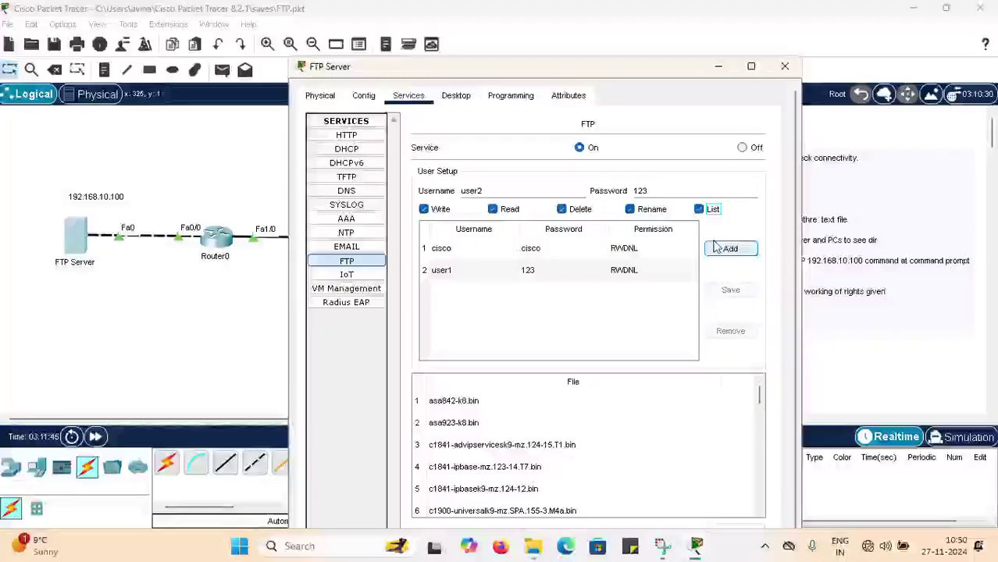
{"action": "left_click", "coordinate": [745, 254]}
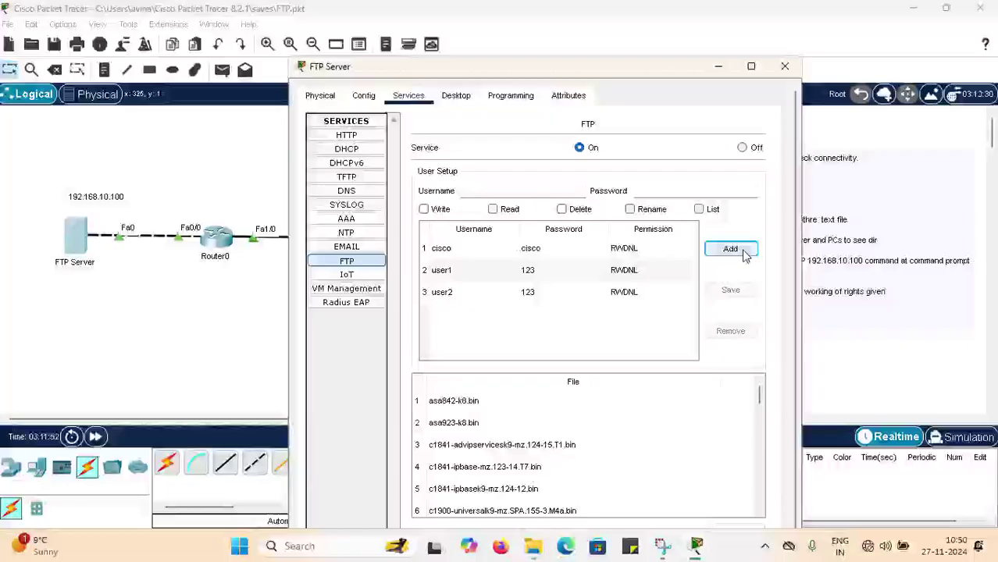
{"action": "left_click", "coordinate": [785, 67]}
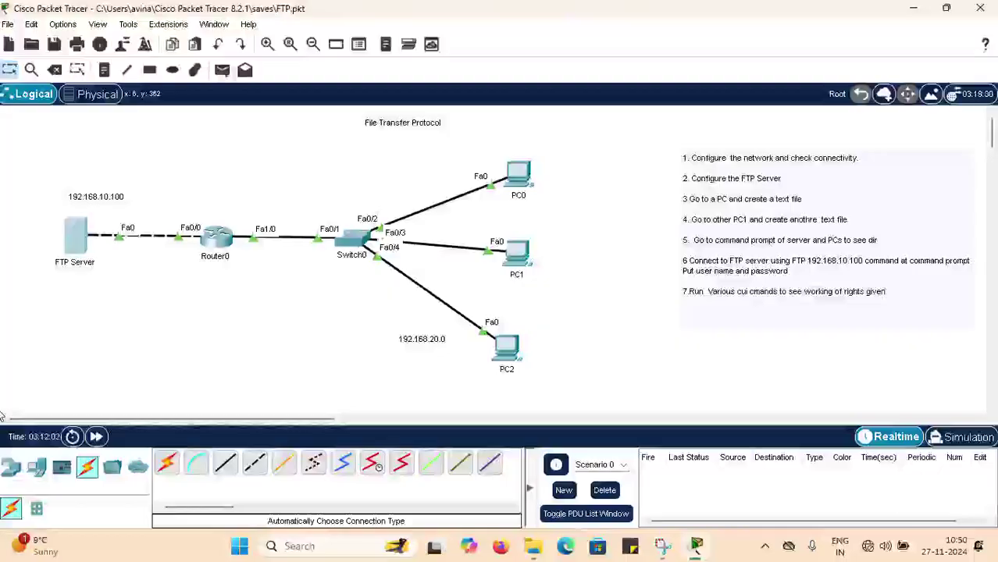
List the files on PC0's C: drive with the dir command and close its Command Prompt.
{"action": "left_click", "coordinate": [526, 176]}
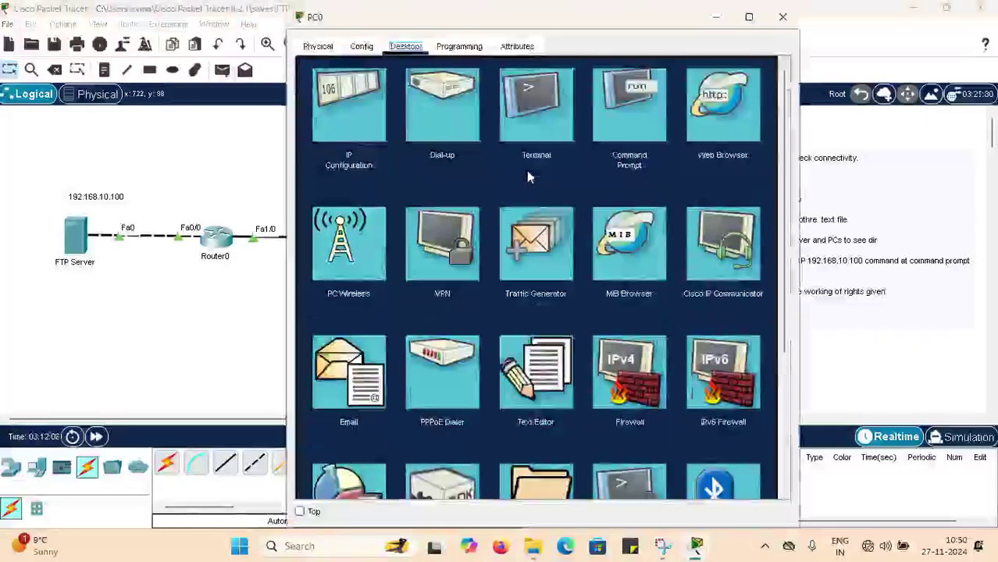
{"action": "left_click", "coordinate": [631, 109]}
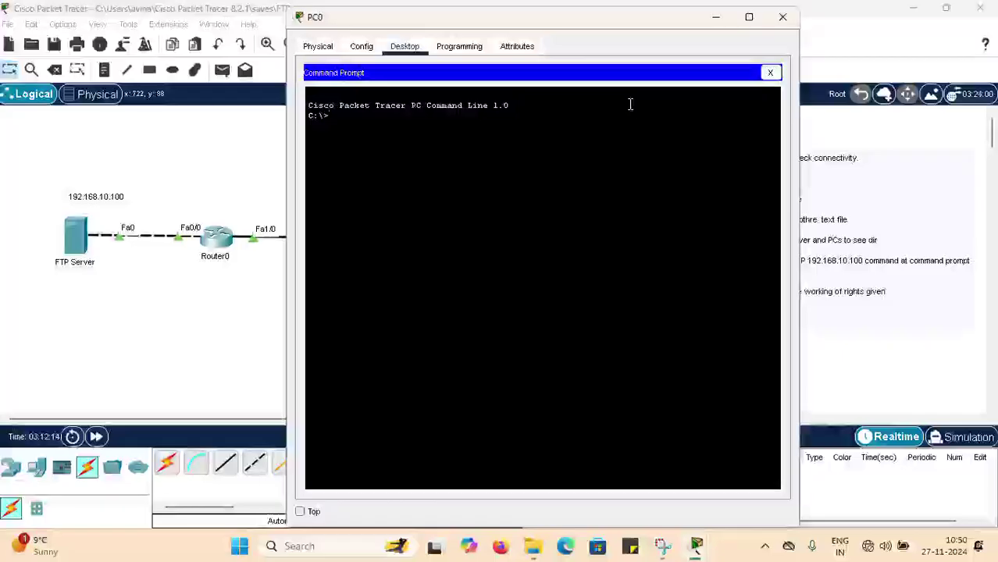
{"action": "type", "text": "dir"}
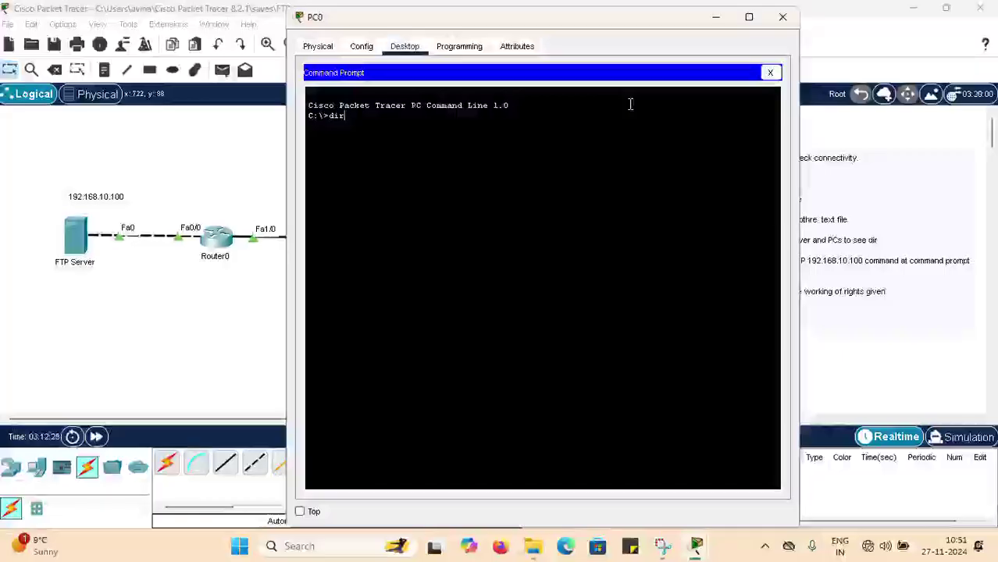
{"action": "key", "text": "Return"}
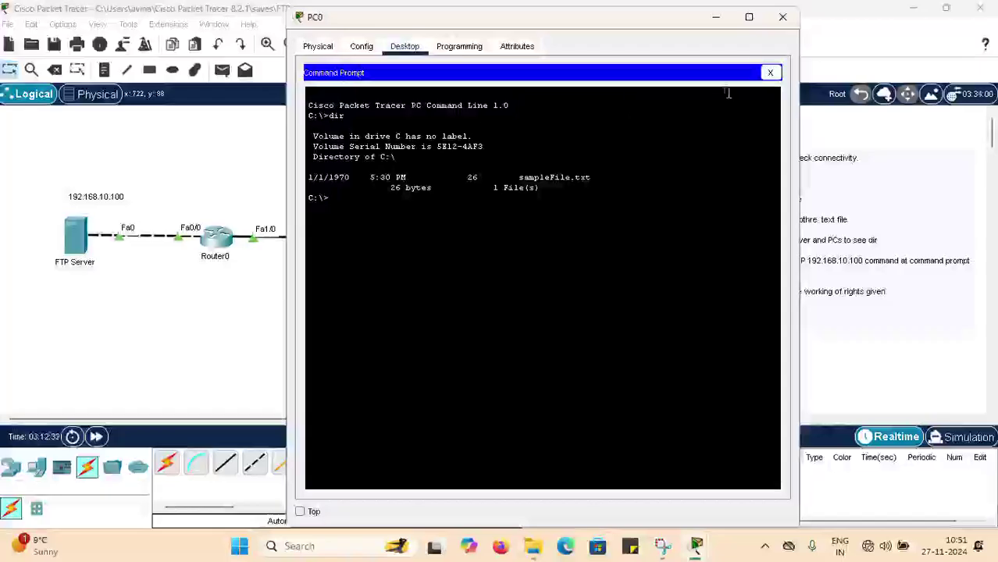
{"action": "left_click", "coordinate": [770, 73]}
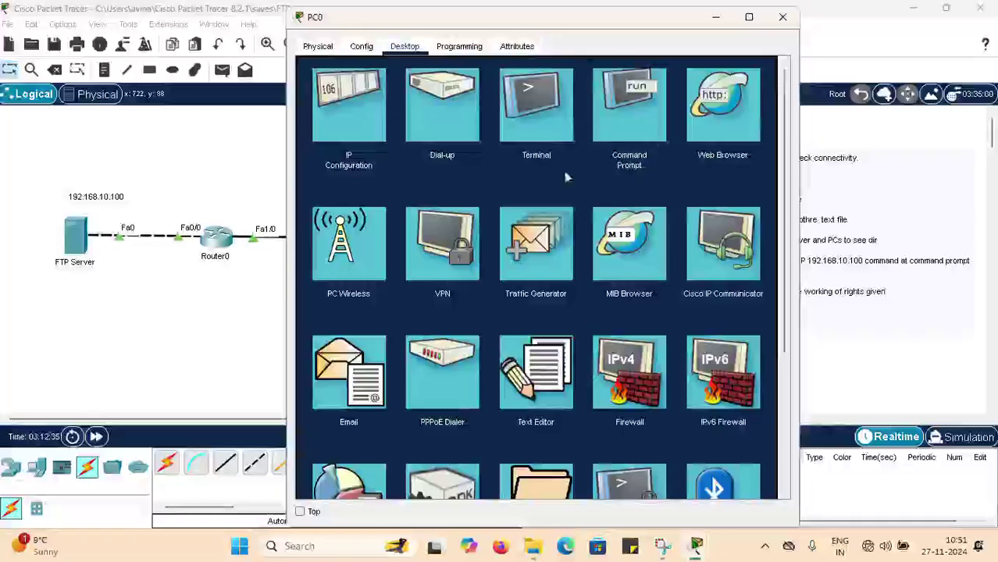
{"action": "left_click", "coordinate": [543, 381]}
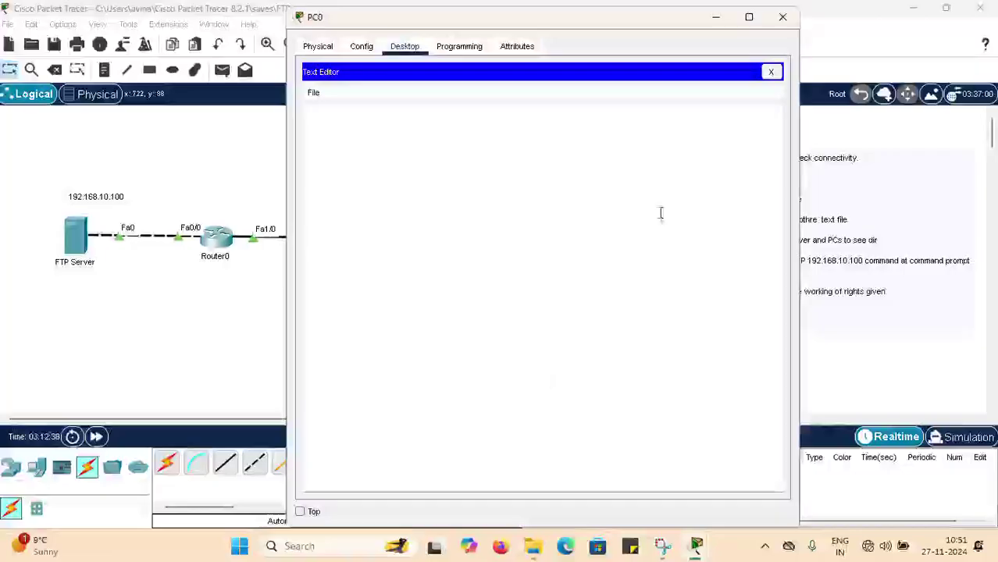
{"action": "left_click", "coordinate": [770, 72]}
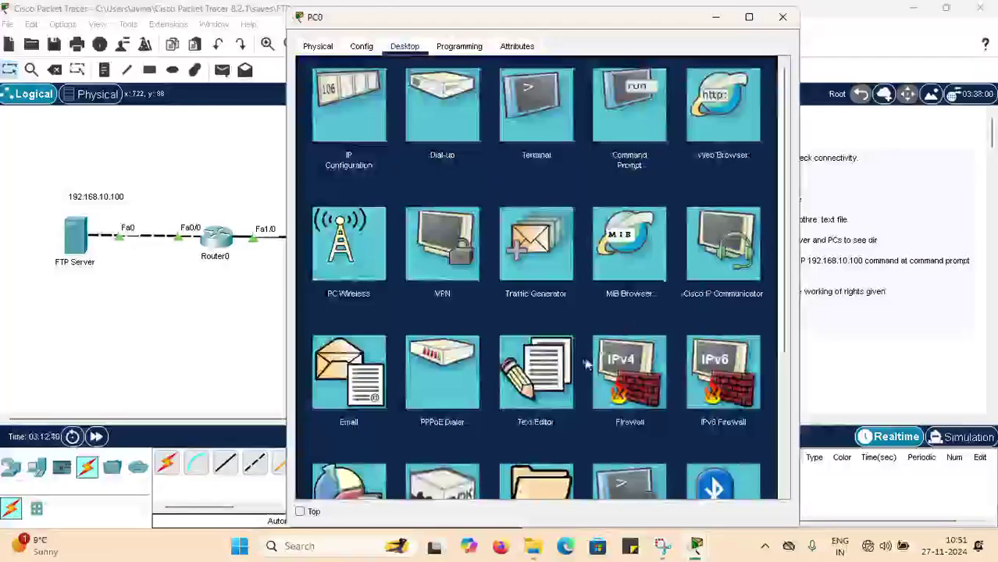
{"action": "left_click", "coordinate": [541, 373]}
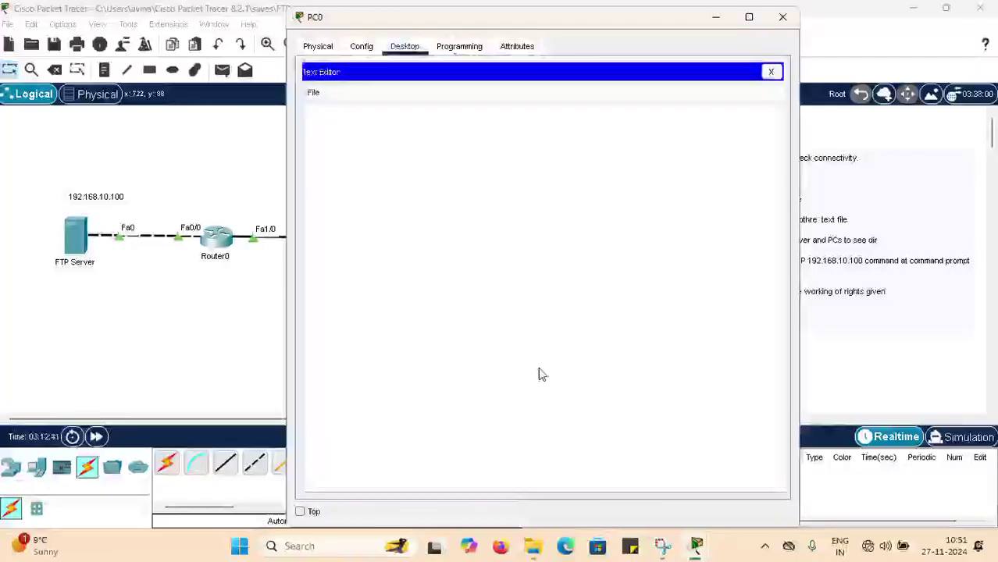
{"action": "left_click", "coordinate": [771, 72]}
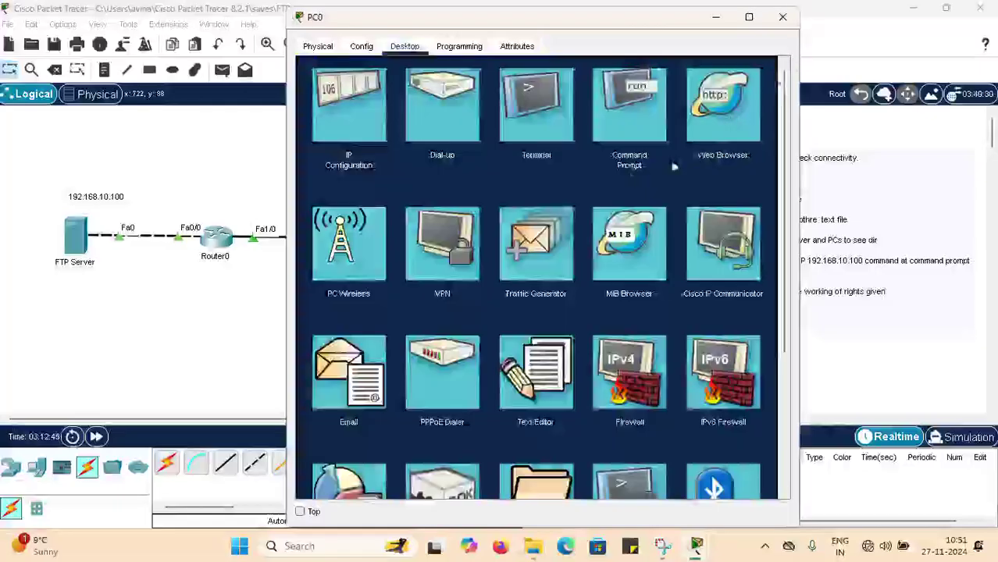
Start a new document in PC0's Text Editor containing the text "This is my first file".
{"action": "left_click", "coordinate": [544, 371]}
{"action": "left_click", "coordinate": [314, 93]}
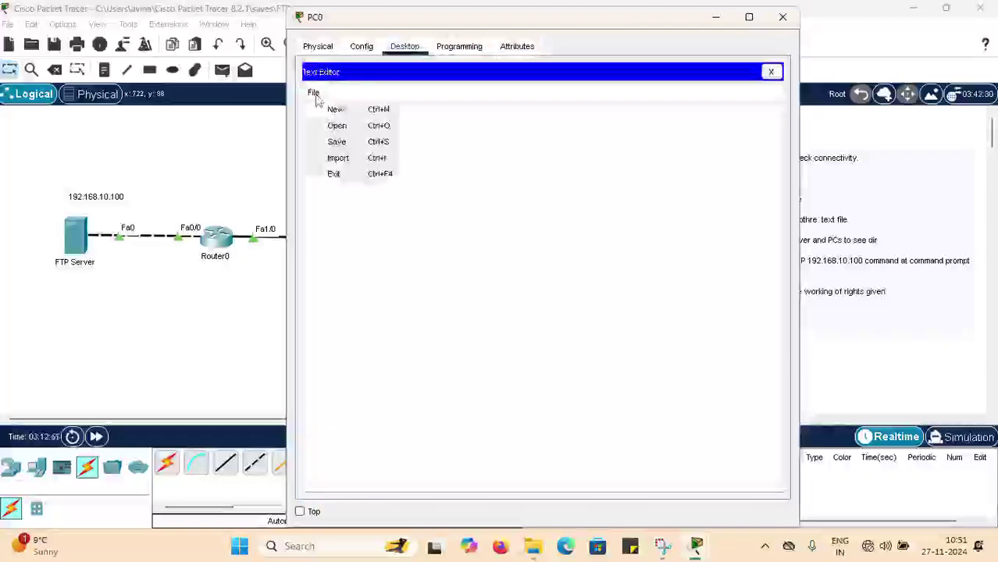
{"action": "left_click", "coordinate": [329, 107]}
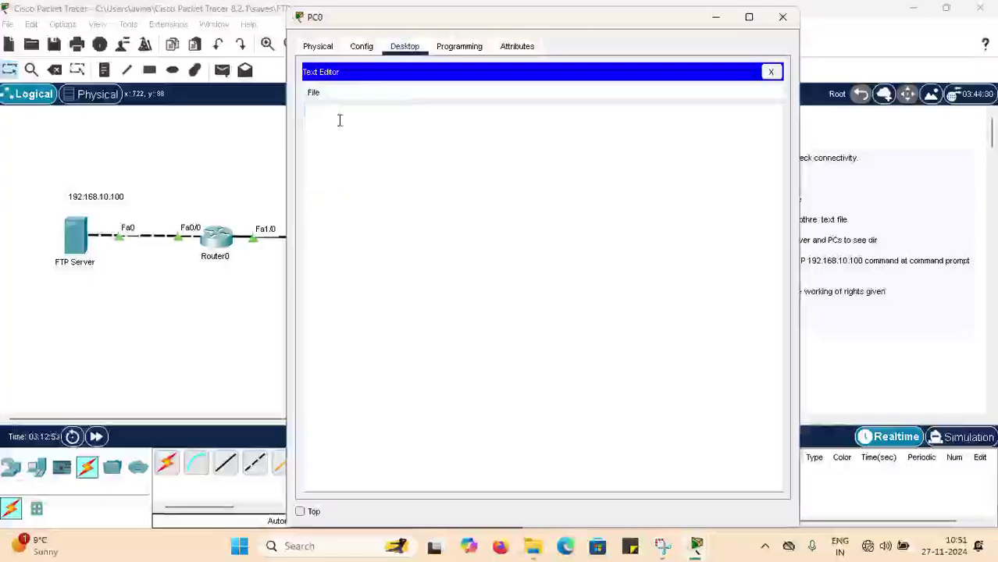
{"action": "type", "text": "This is my filrst f"}
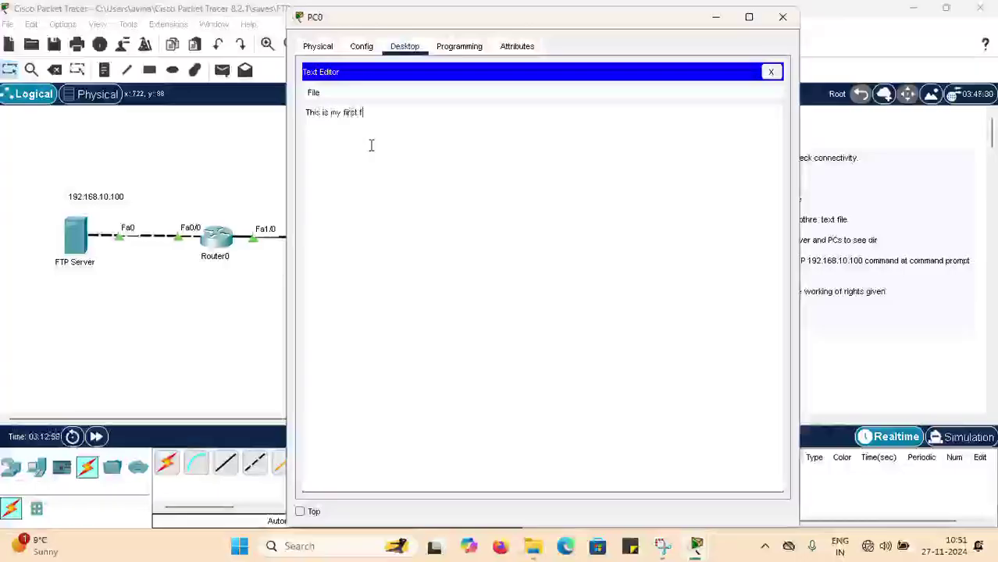
{"action": "type", "text": "ile"}
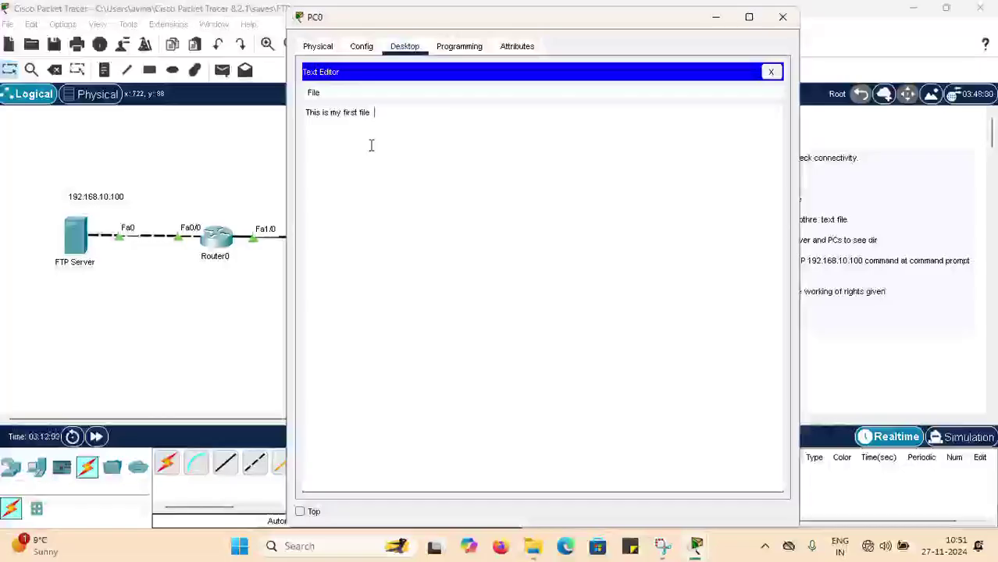
{"action": "left_click", "coordinate": [771, 72]}
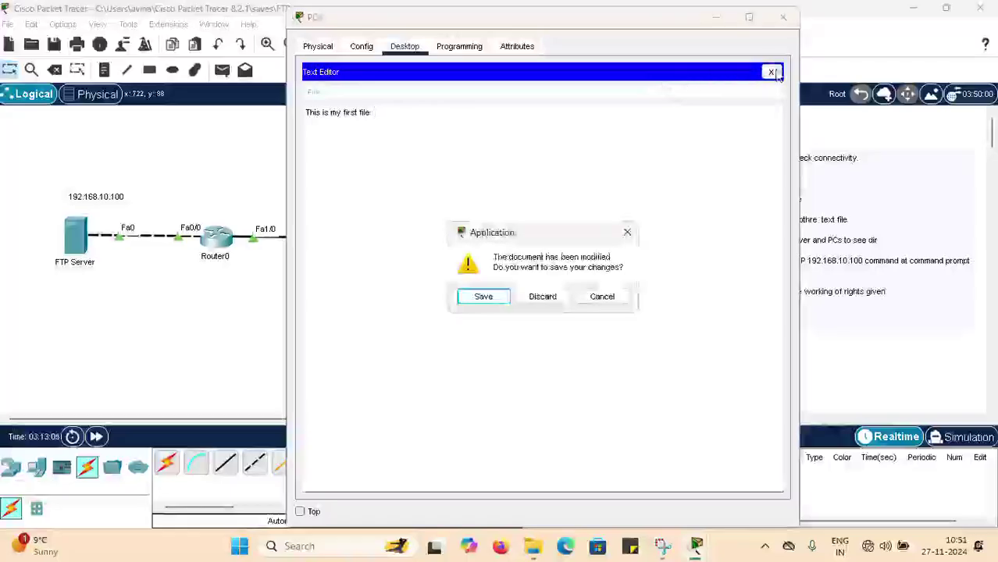
{"action": "left_click", "coordinate": [492, 297]}
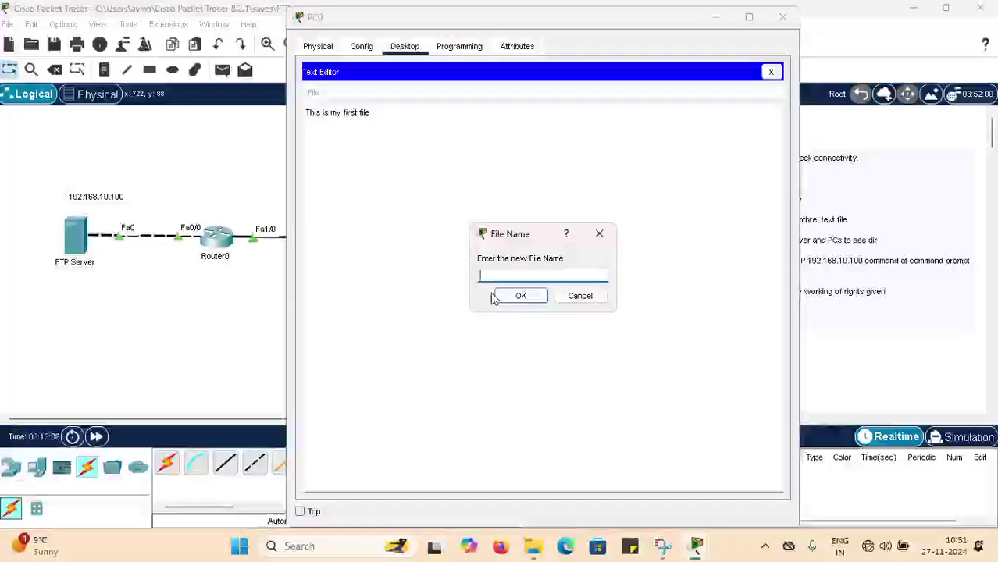
{"action": "type", "text": "file"}
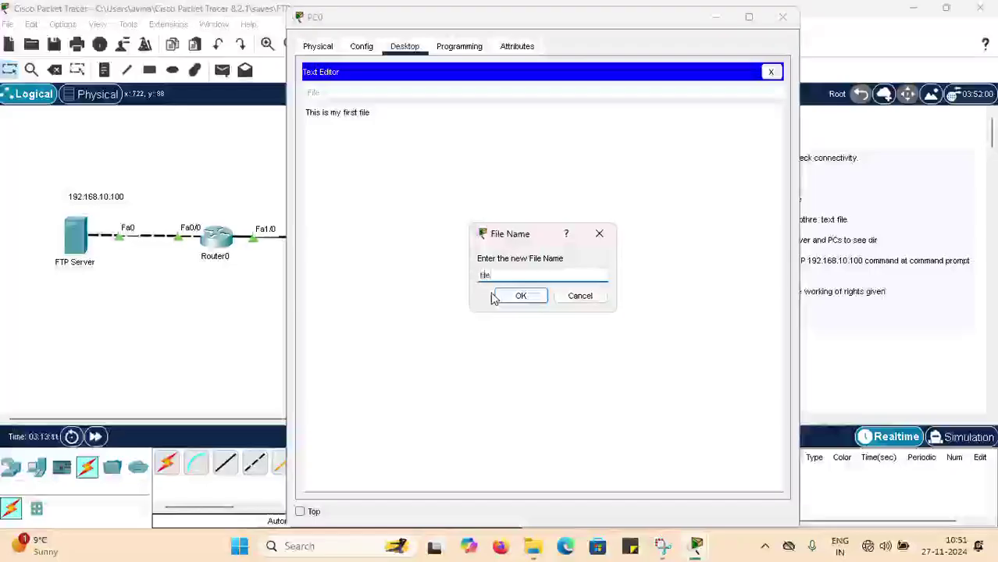
{"action": "type", "text": "1"}
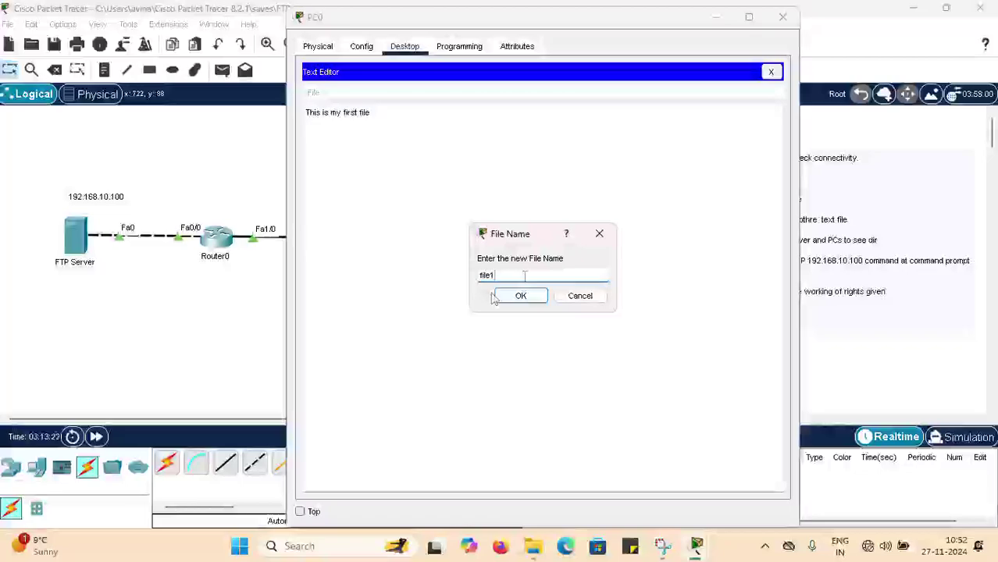
{"action": "left_click", "coordinate": [581, 299]}
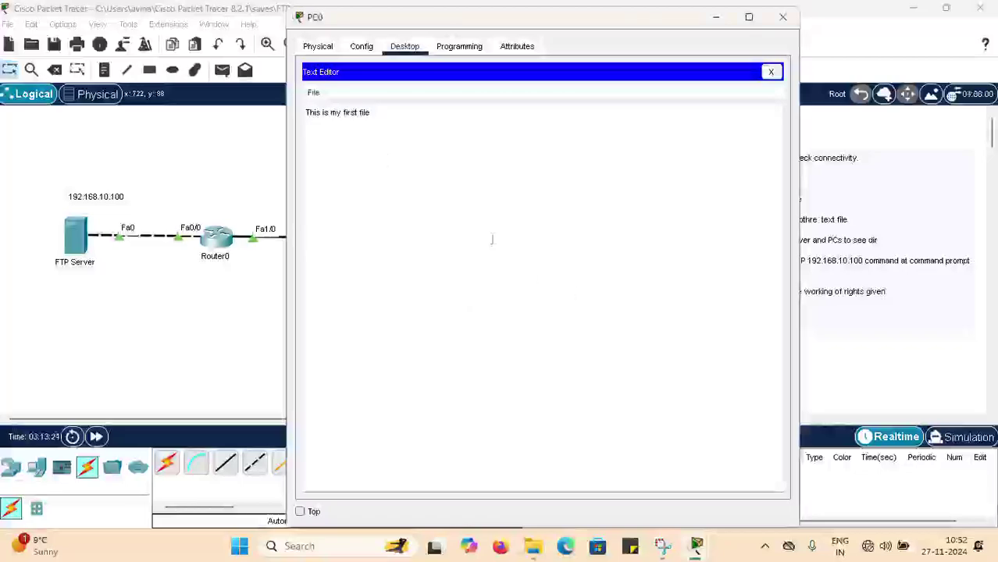
Save PC0's text document as file1.txt and close the Text Editor.
{"action": "left_click", "coordinate": [314, 93]}
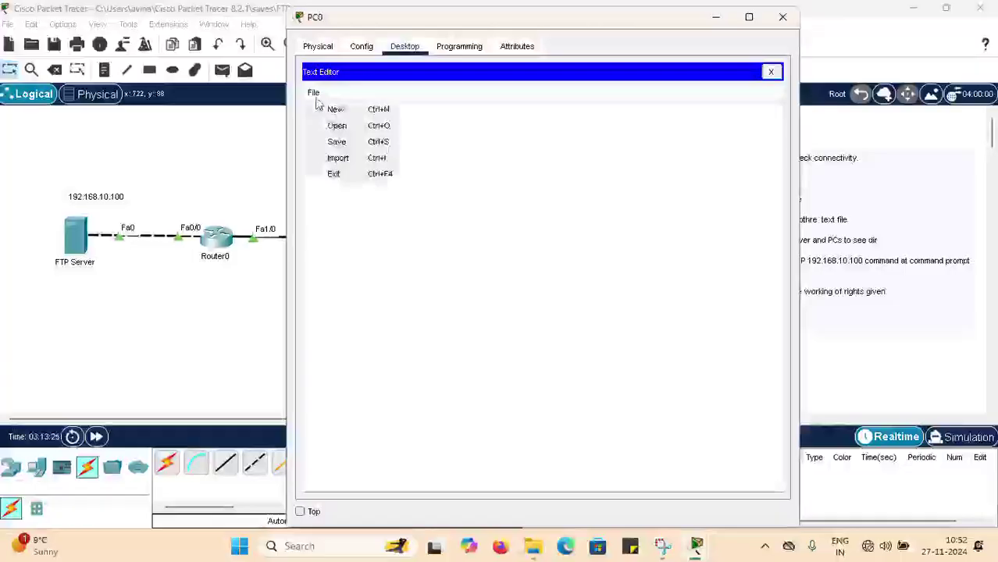
{"action": "left_click", "coordinate": [338, 142]}
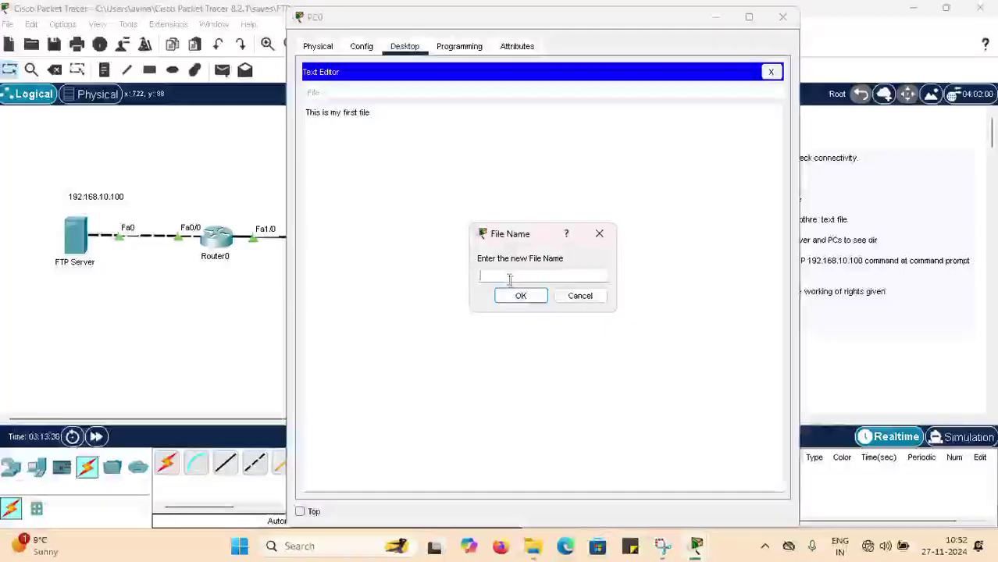
{"action": "type", "text": "file1.txt"}
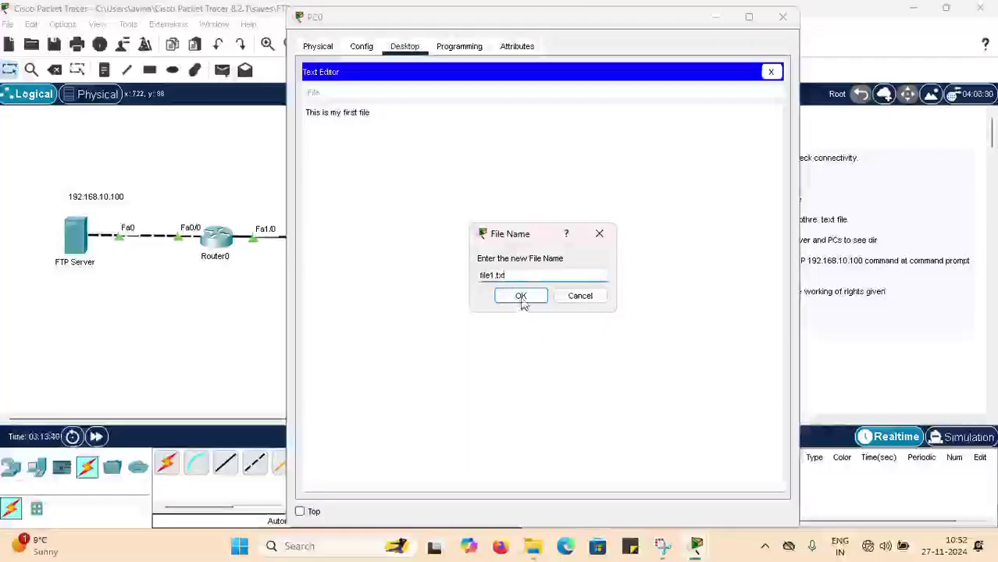
{"action": "left_click", "coordinate": [521, 296]}
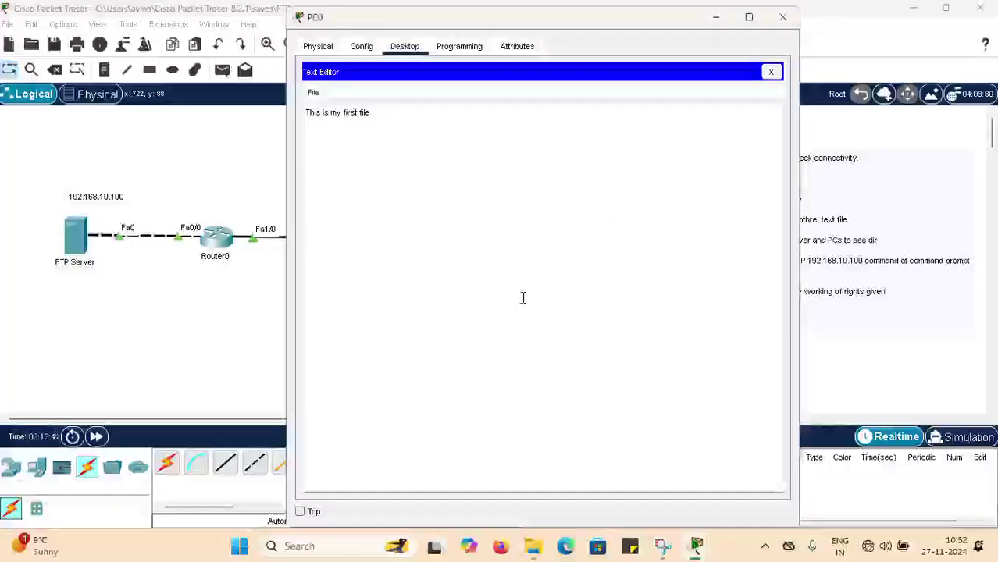
{"action": "left_click", "coordinate": [771, 72]}
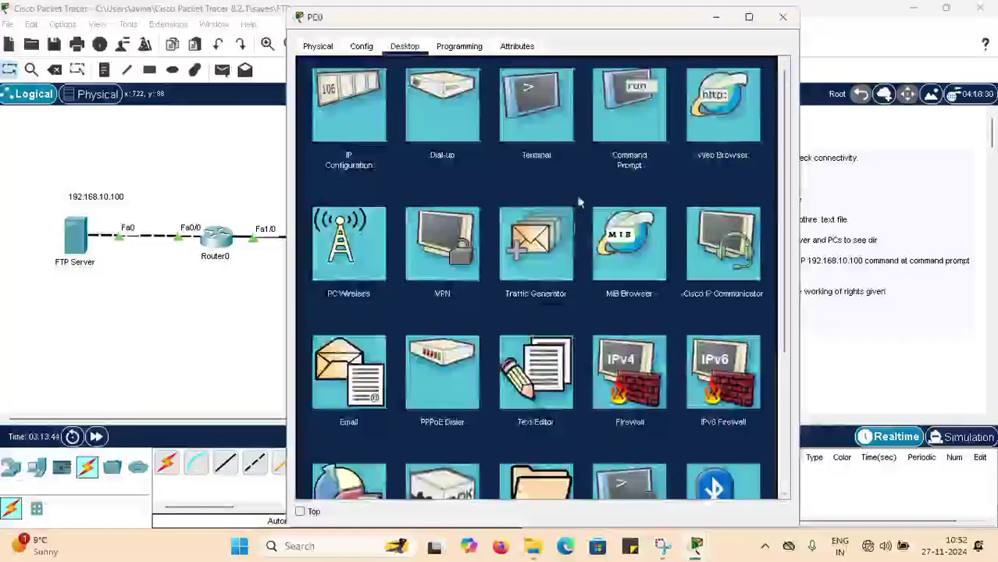
Run dir again in PC0's Command Prompt to check for the saved file, and close the PC0 window.
{"action": "left_click", "coordinate": [631, 97]}
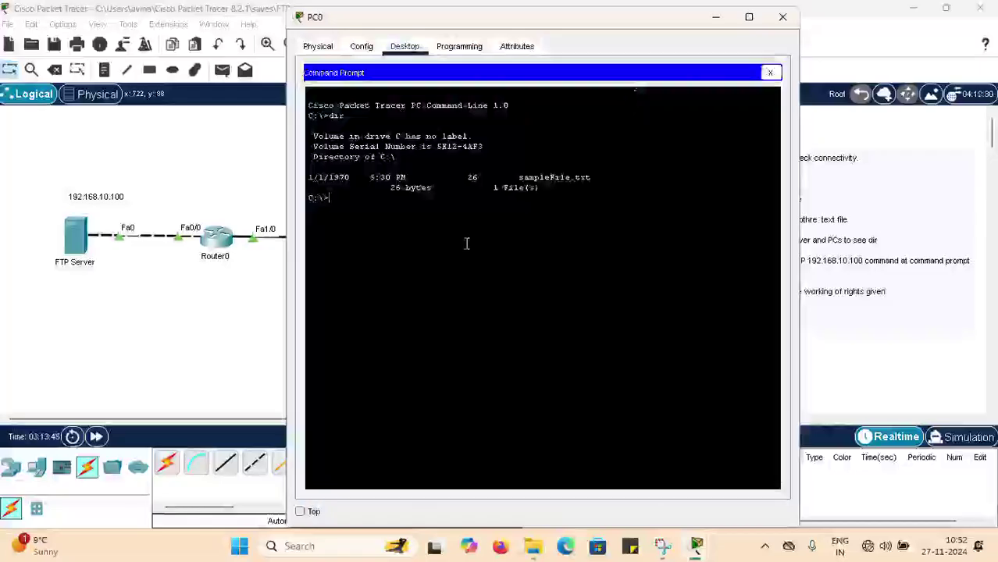
{"action": "type", "text": "dir"}
{"action": "key", "text": "Return"}
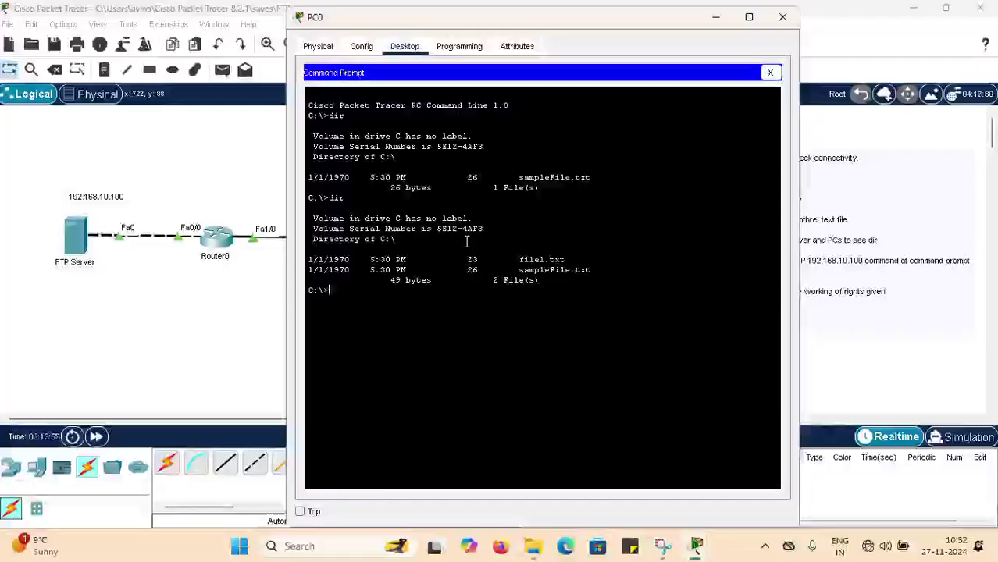
{"action": "left_click", "coordinate": [784, 18]}
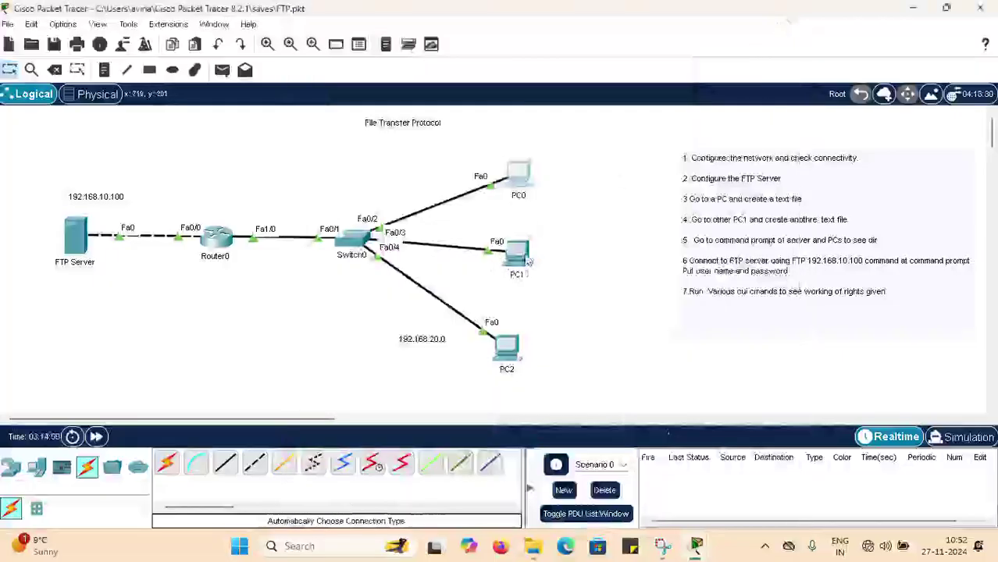
List the files on PC1's C: drive with the dir command and close the PC1 window.
{"action": "left_click", "coordinate": [514, 260]}
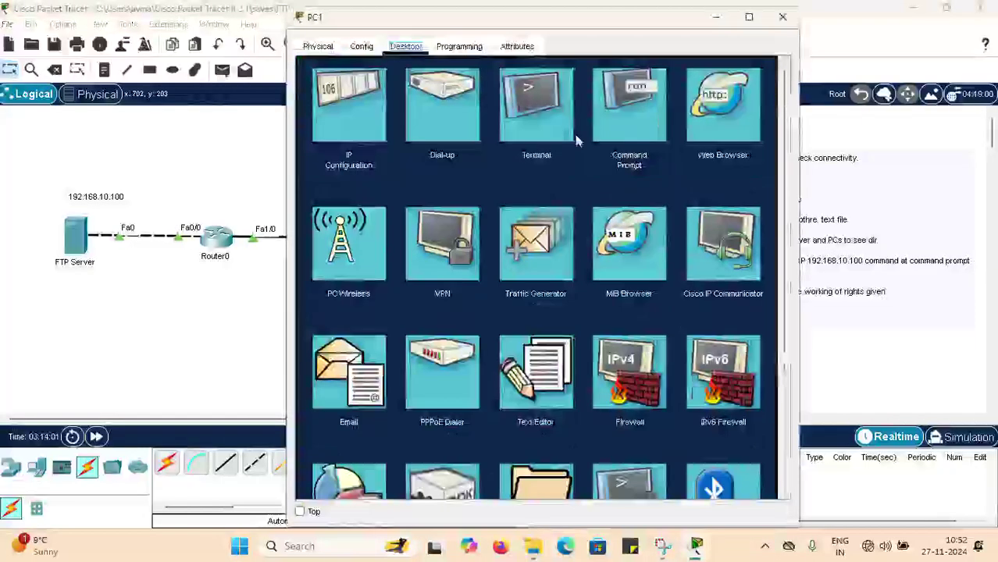
{"action": "left_click", "coordinate": [643, 112]}
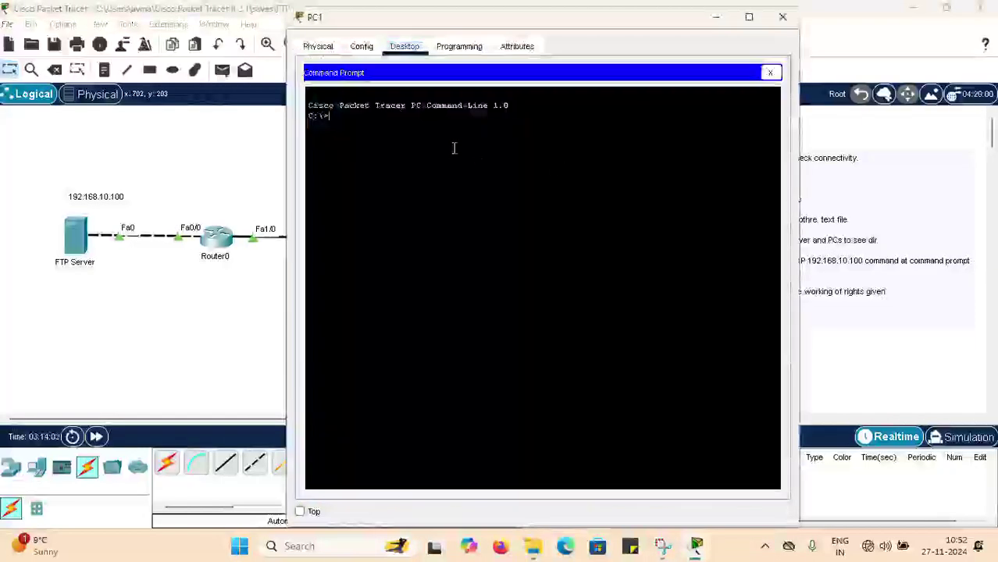
{"action": "type", "text": "dir"}
{"action": "key", "text": "Return"}
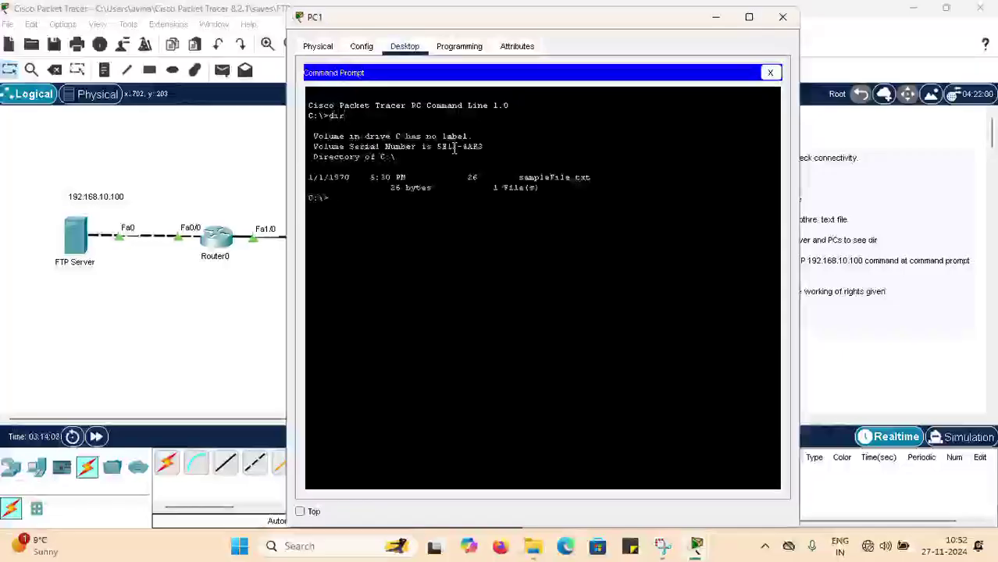
{"action": "left_click", "coordinate": [783, 23]}
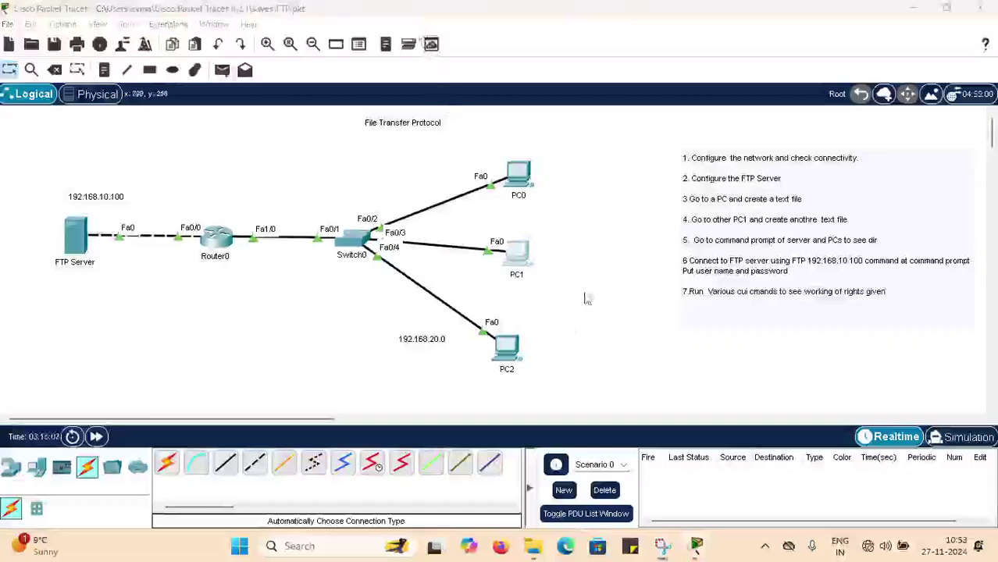
Connect from PC0's Command Prompt to the FTP Server with the command ftp 192.168.10.100.
{"action": "left_click", "coordinate": [522, 178]}
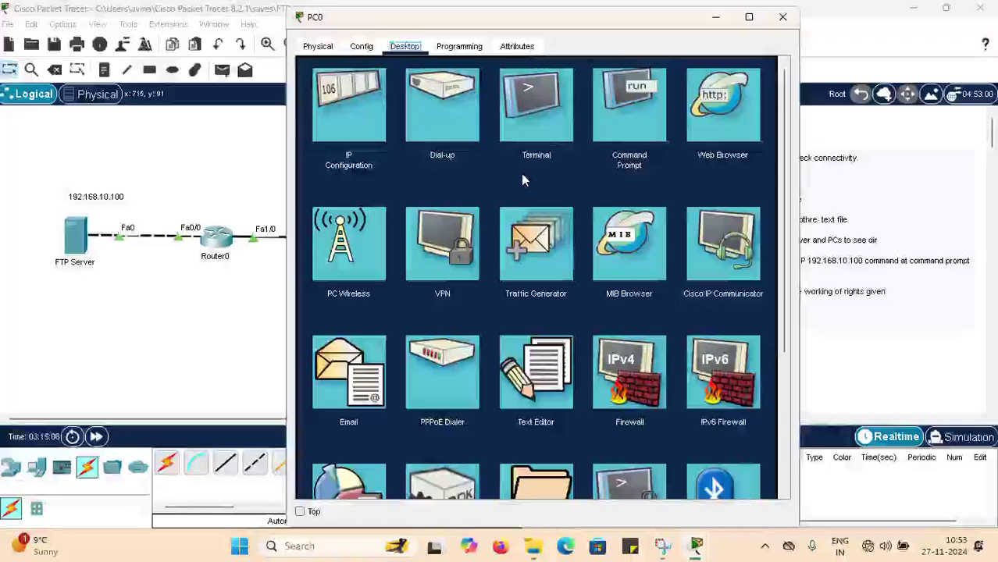
{"action": "left_click", "coordinate": [625, 112]}
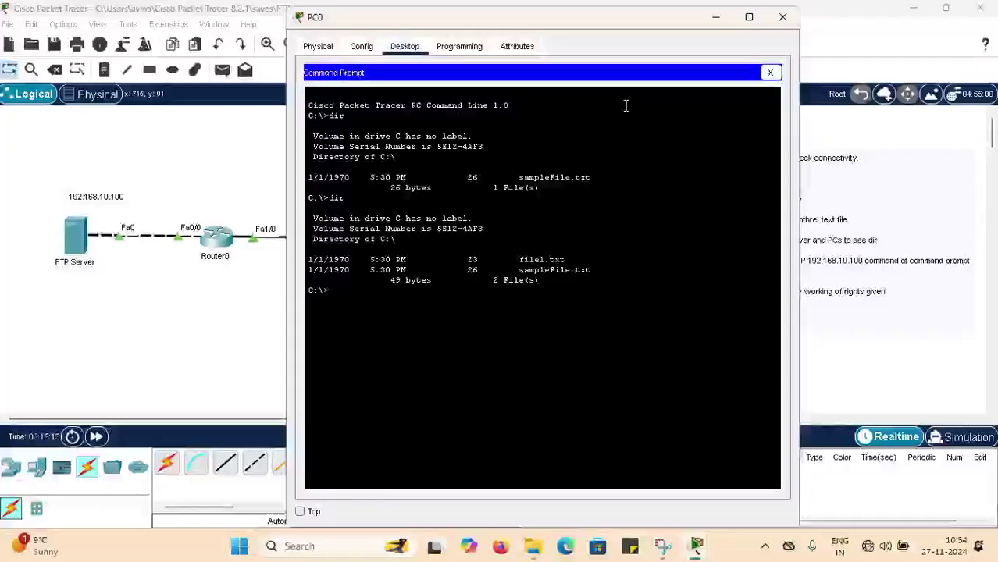
{"action": "type", "text": "ftp 19"}
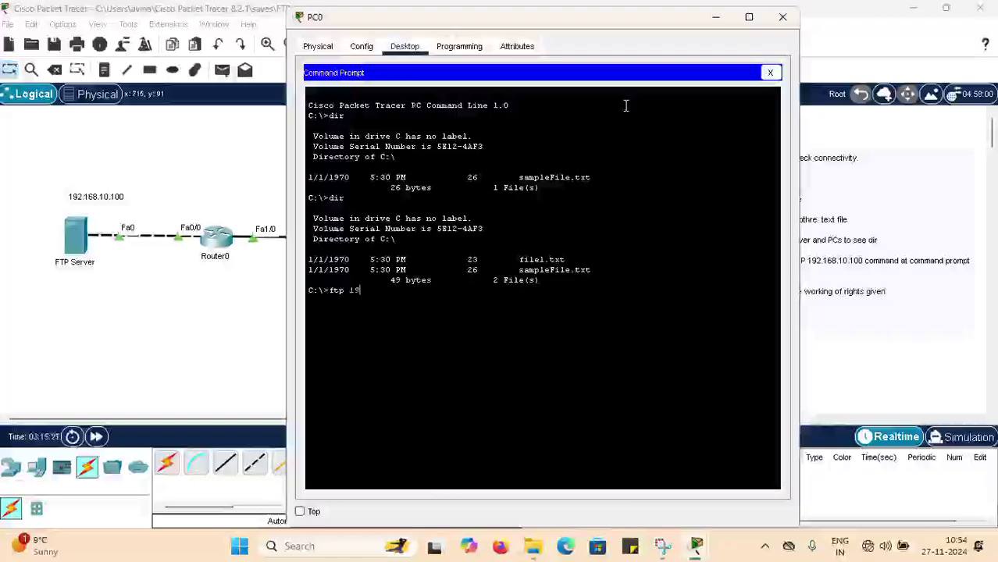
{"action": "type", "text": "2.168.10.100"}
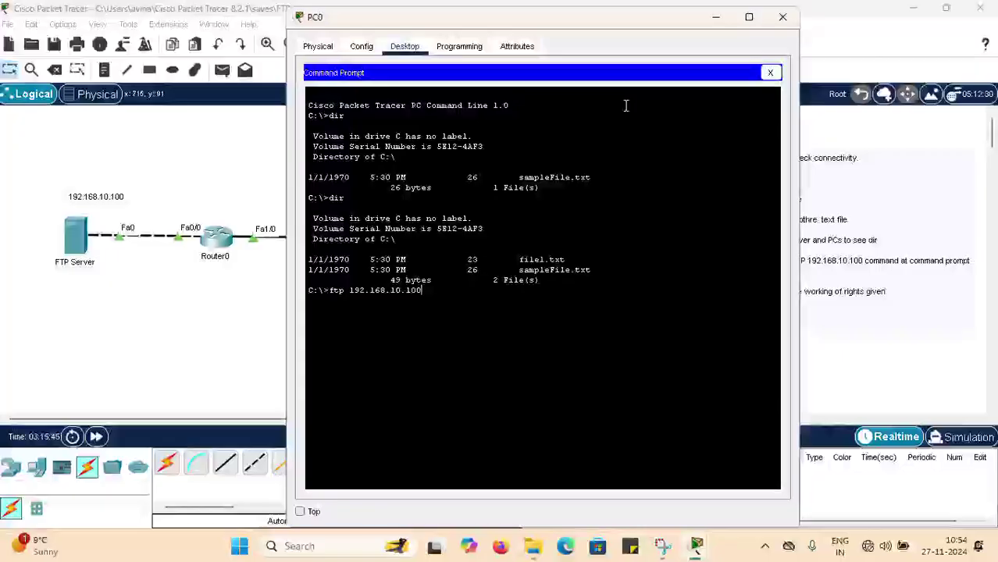
{"action": "key", "text": "Return"}
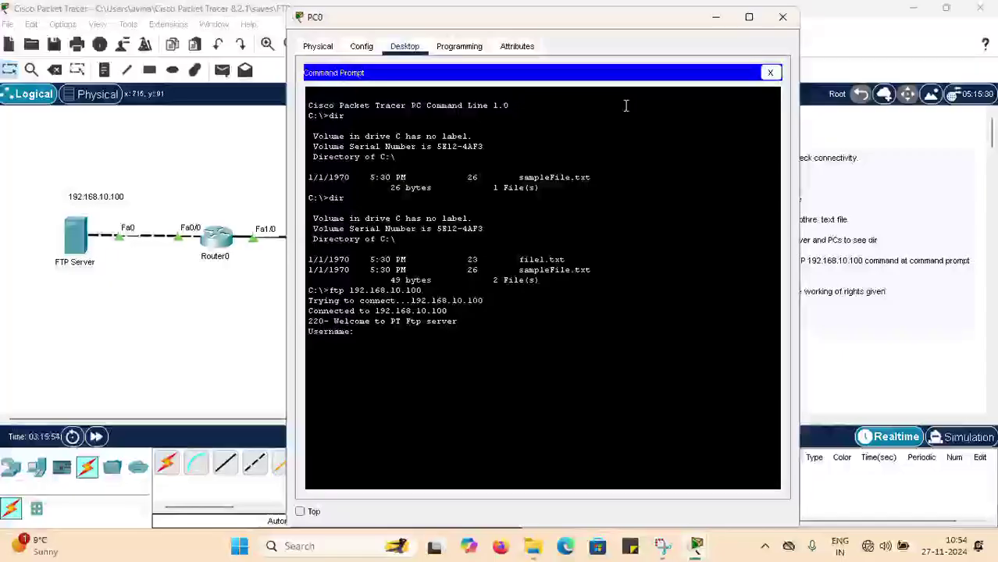
Log in to the FTP server from PC0 as user1 and enter the account password.
{"action": "type", "text": "user1"}
{"action": "key", "text": "Return"}
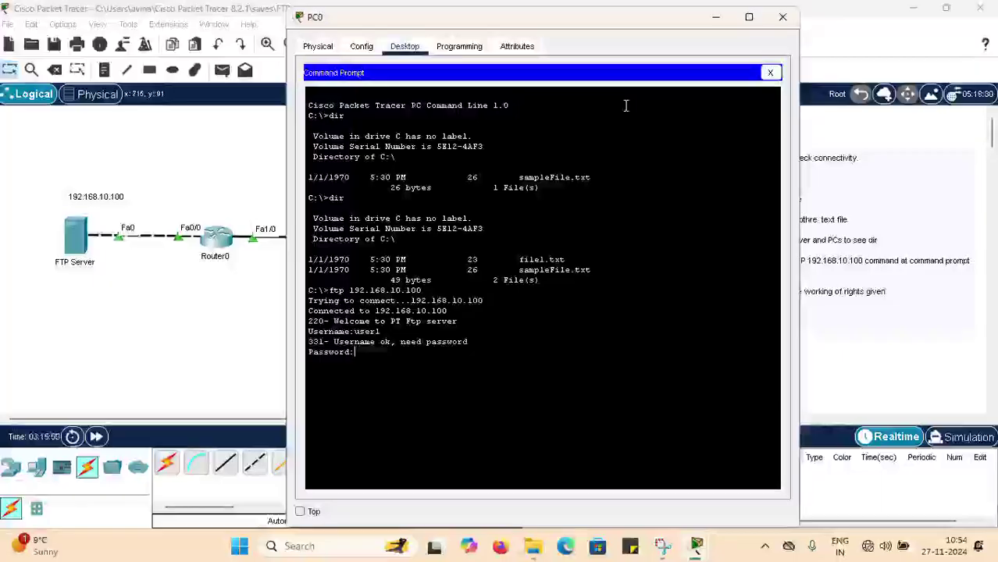
{"action": "key", "text": "Return"}
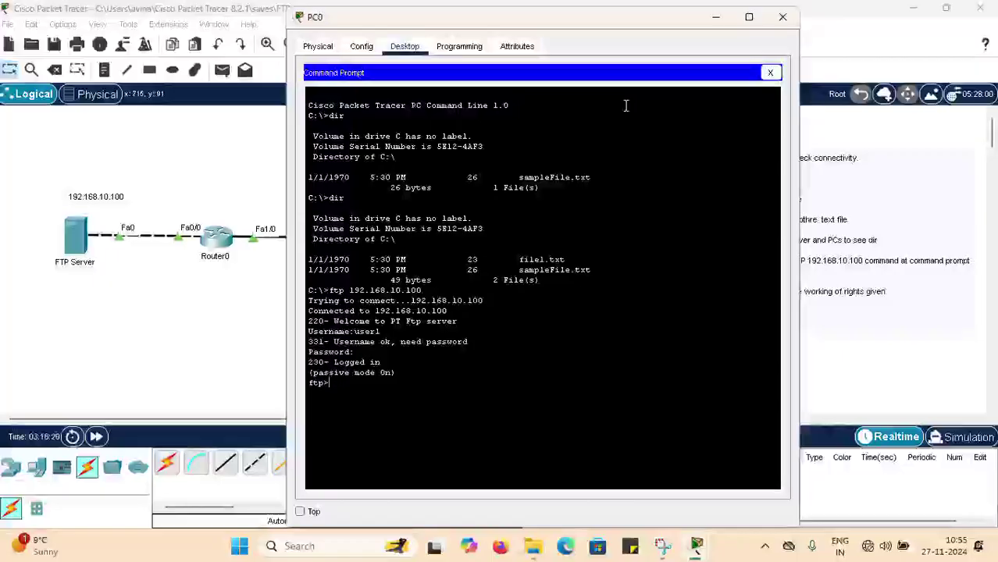
Upload file1.txt to the FTP server with the put command and list the server directory with dir to check for it.
{"action": "type", "text": "put file1.txt"}
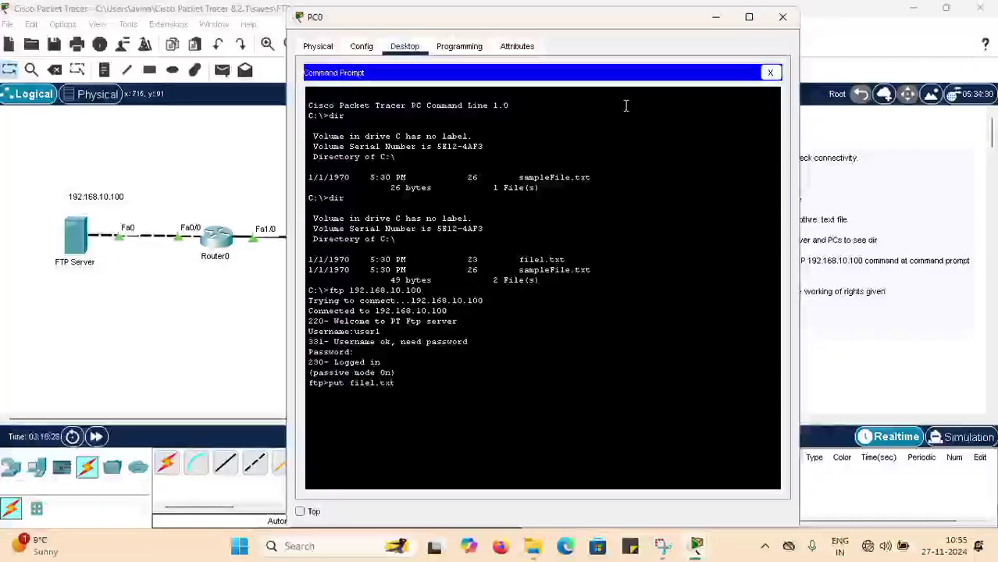
{"action": "key", "text": "Return"}
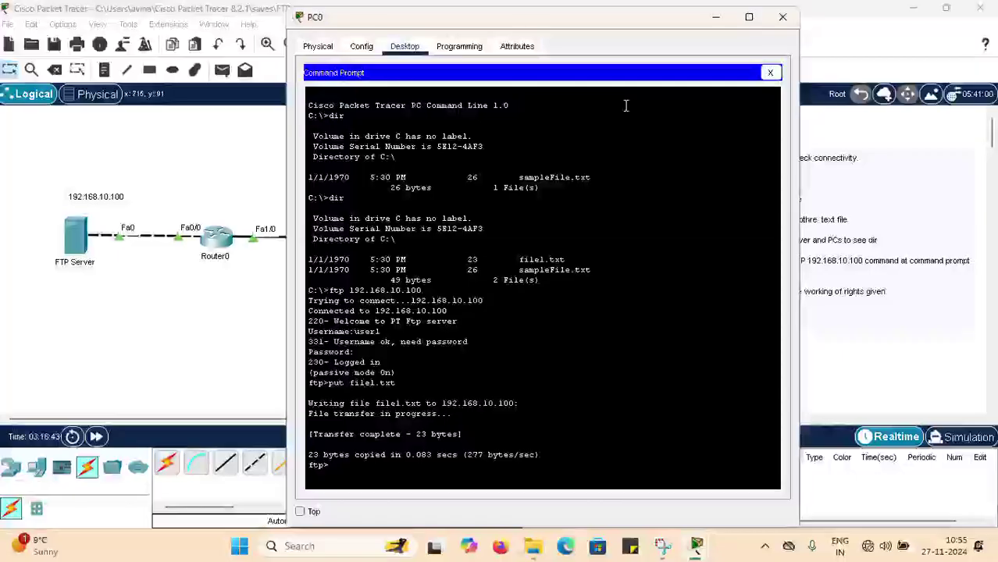
{"action": "type", "text": "dir"}
{"action": "key", "text": "Return"}
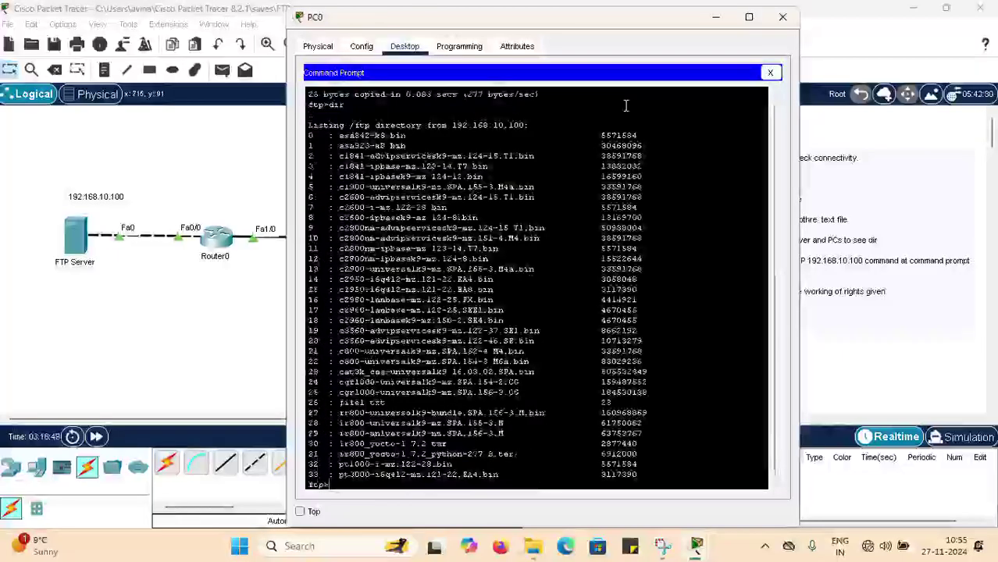
{"action": "left_click_drag", "start_coordinate": [390, 403], "coordinate": [341, 406]}
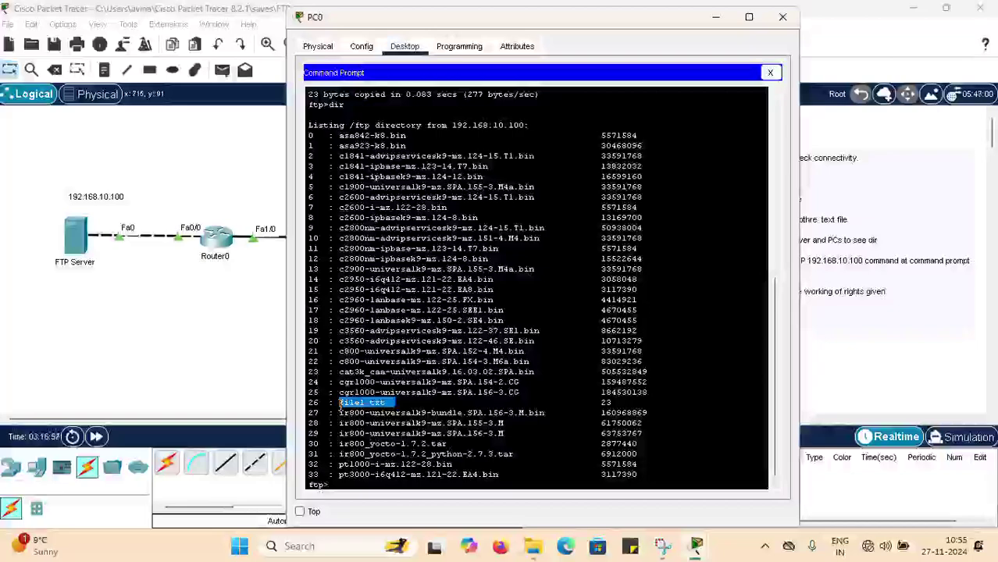
End PC0's FTP session with quit and close the PC0 window.
{"action": "left_click", "coordinate": [353, 484]}
{"action": "type", "text": "quit"}
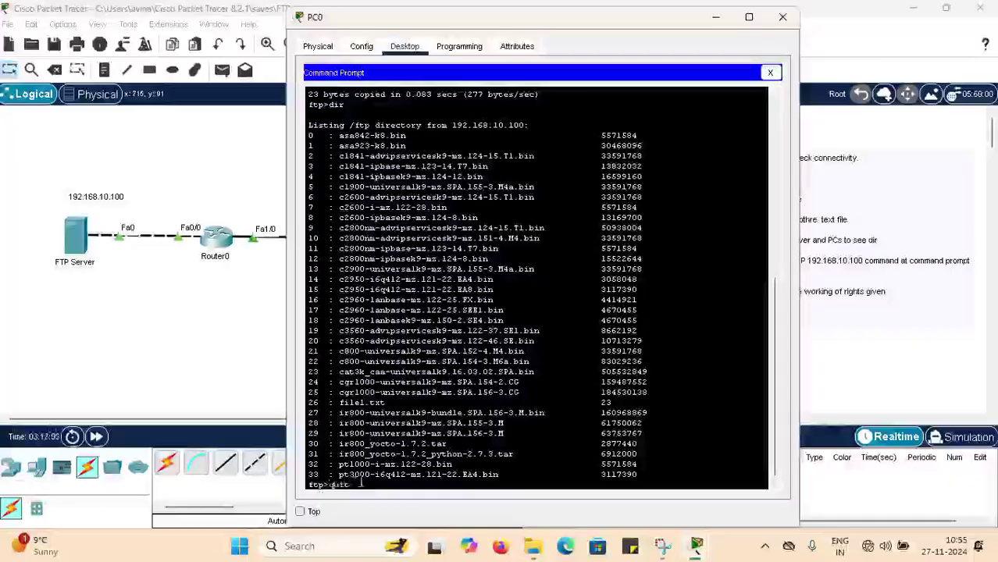
{"action": "key", "text": "Return"}
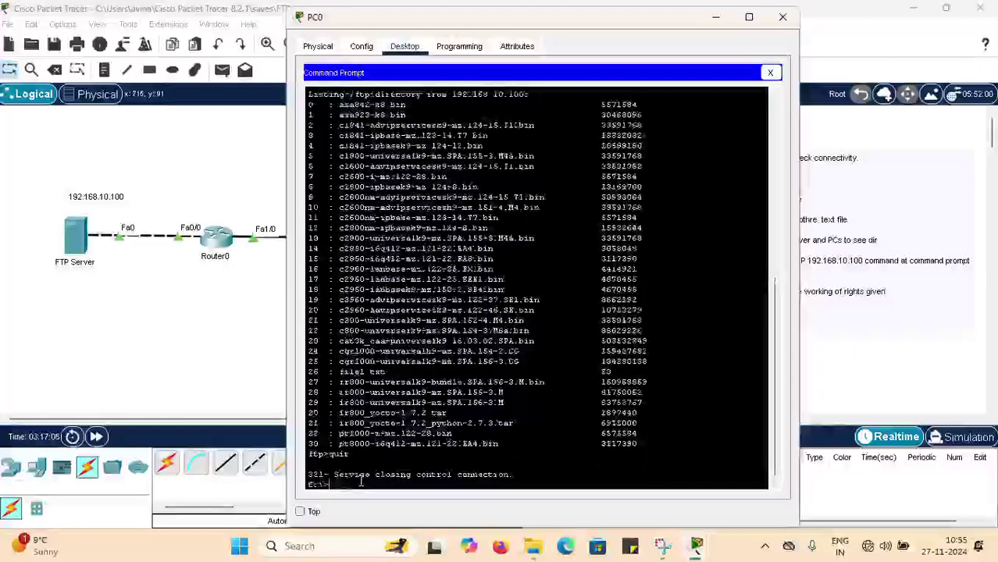
{"action": "key", "text": "alt+F4"}
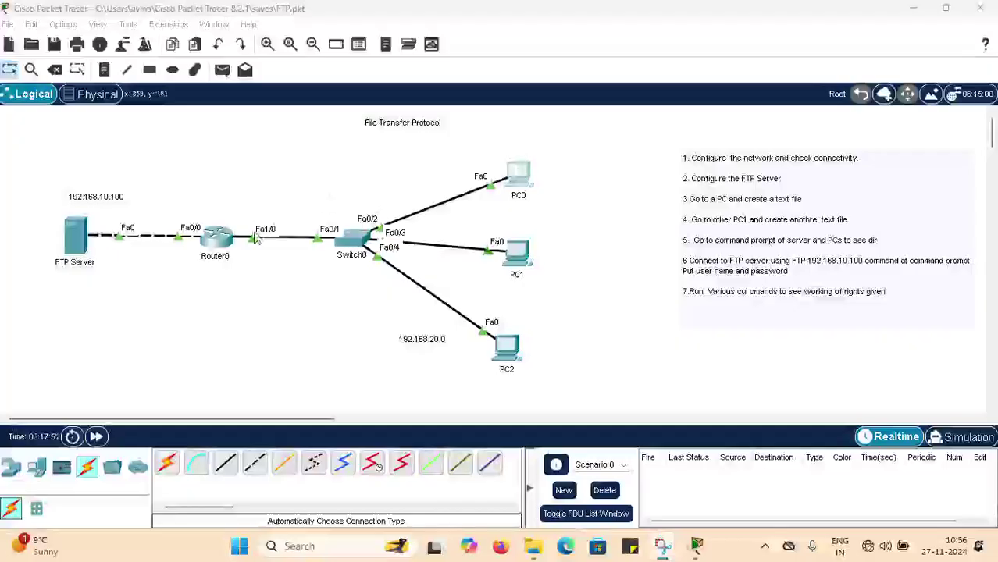
Open PC1's Command Prompt in place of the Traffic Generator and list the files on its C: drive with dir.
{"action": "left_click", "coordinate": [526, 266]}
{"action": "left_click", "coordinate": [525, 261]}
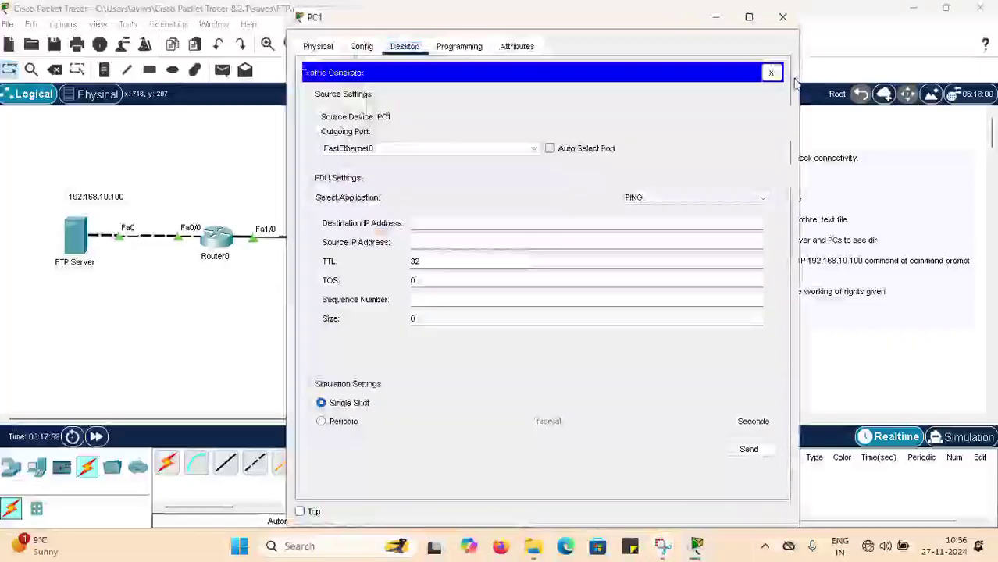
{"action": "left_click", "coordinate": [771, 73]}
{"action": "left_click", "coordinate": [618, 121]}
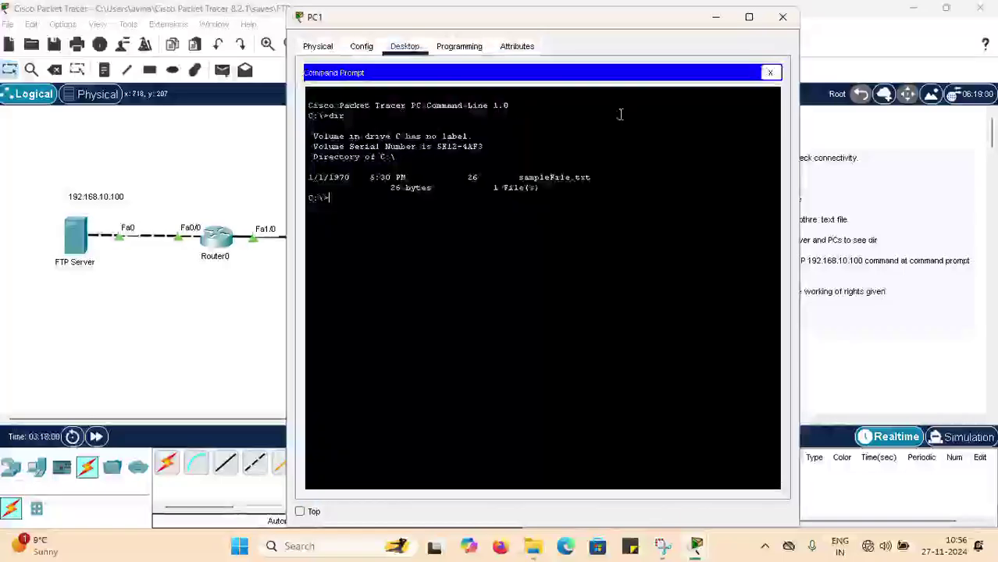
{"action": "type", "text": "dir"}
{"action": "key", "text": "Return"}
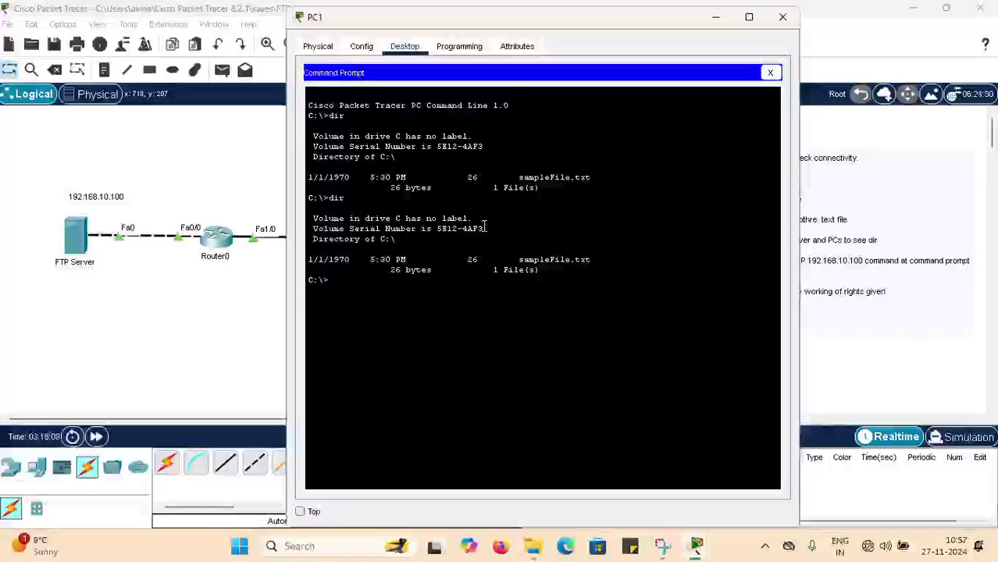
Connect from PC1 with ftp 192.168.10.100 and log in as user2 with the account password.
{"action": "type", "text": "ftp"}
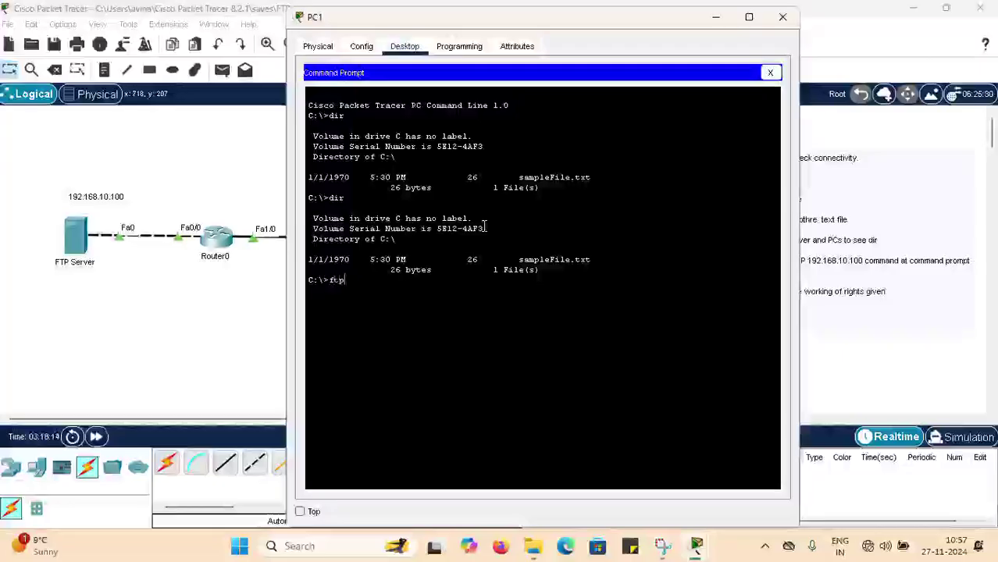
{"action": "type", "text": " 19"}
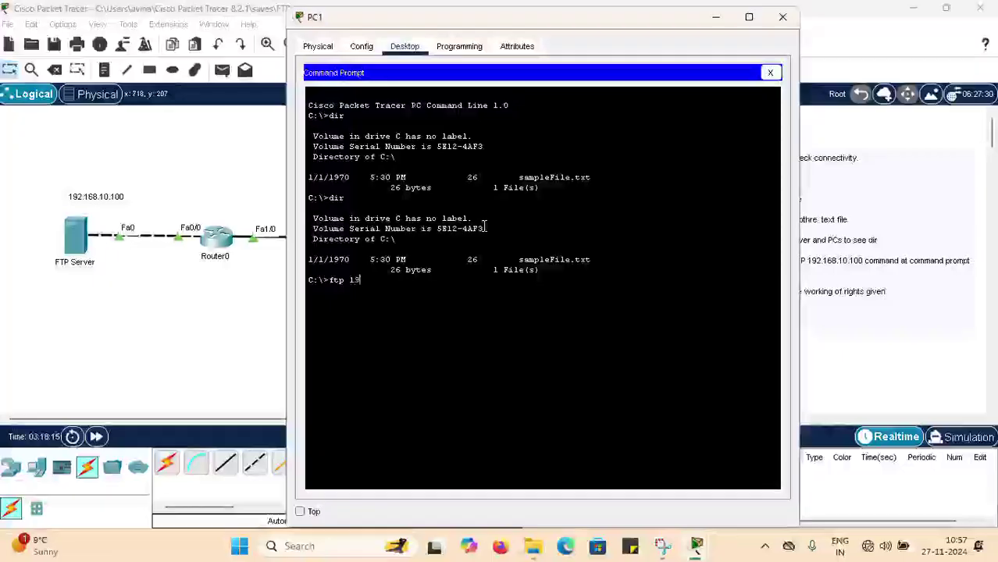
{"action": "type", "text": "2.168.10.100"}
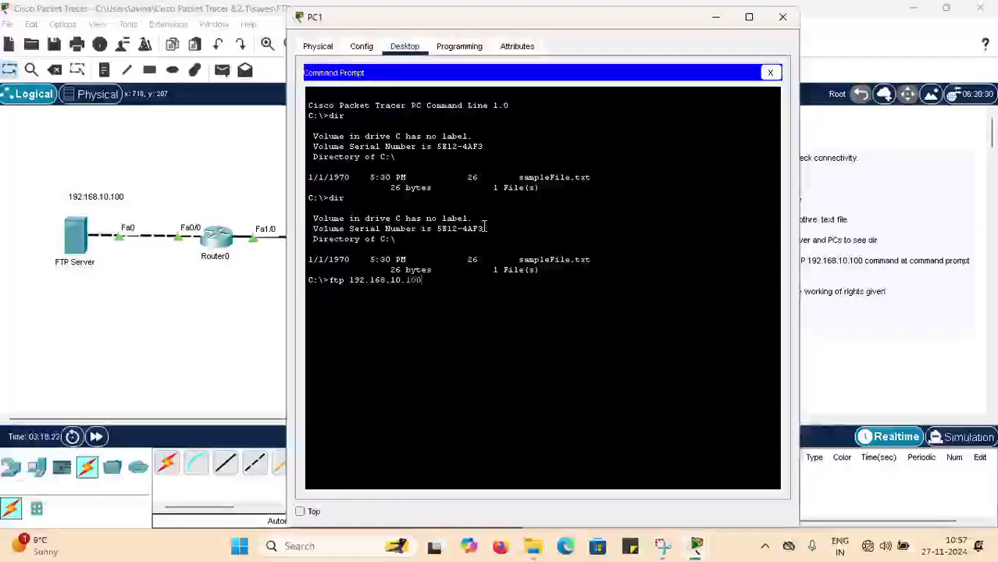
{"action": "key", "text": "Return"}
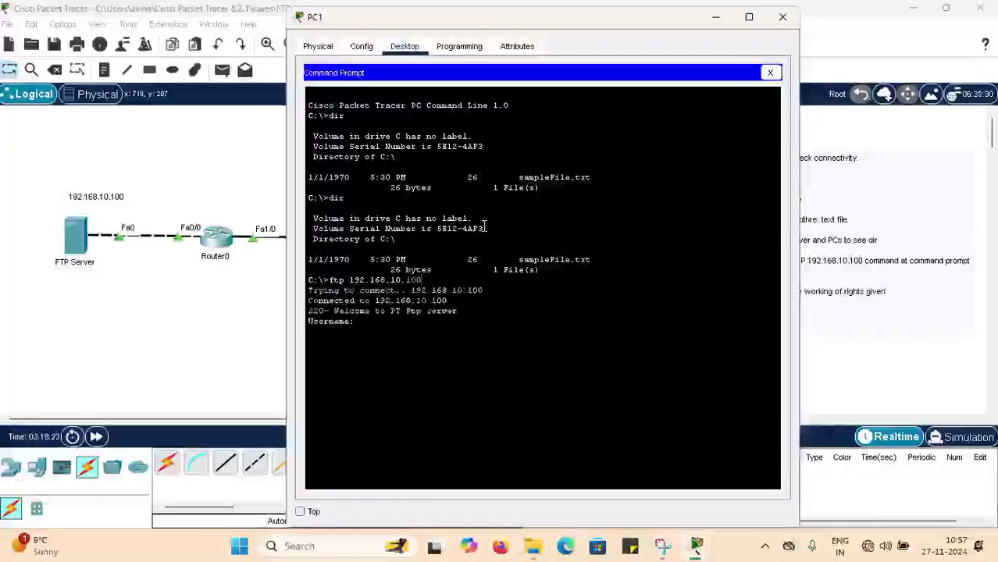
{"action": "type", "text": "user"}
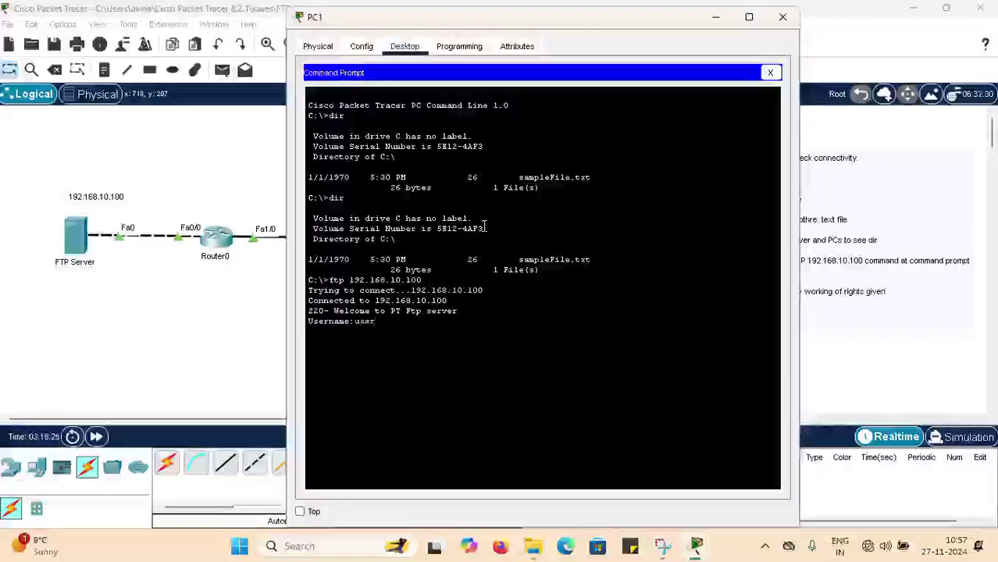
{"action": "type", "text": "2"}
{"action": "key", "text": "Return"}
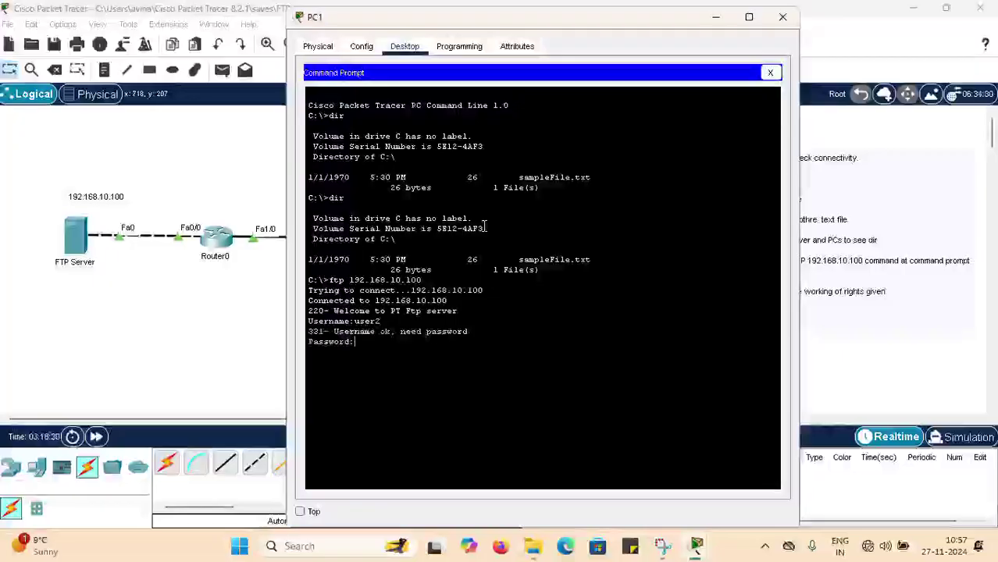
{"action": "key", "text": "Return"}
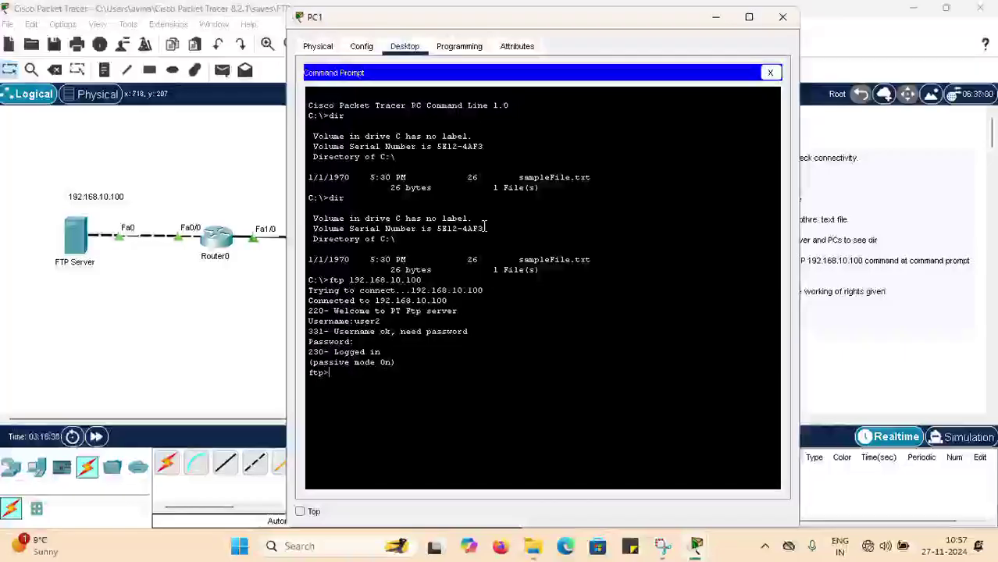
List the FTP server's directory from PC1 with dir and look for file1.txt.
{"action": "type", "text": "dir"}
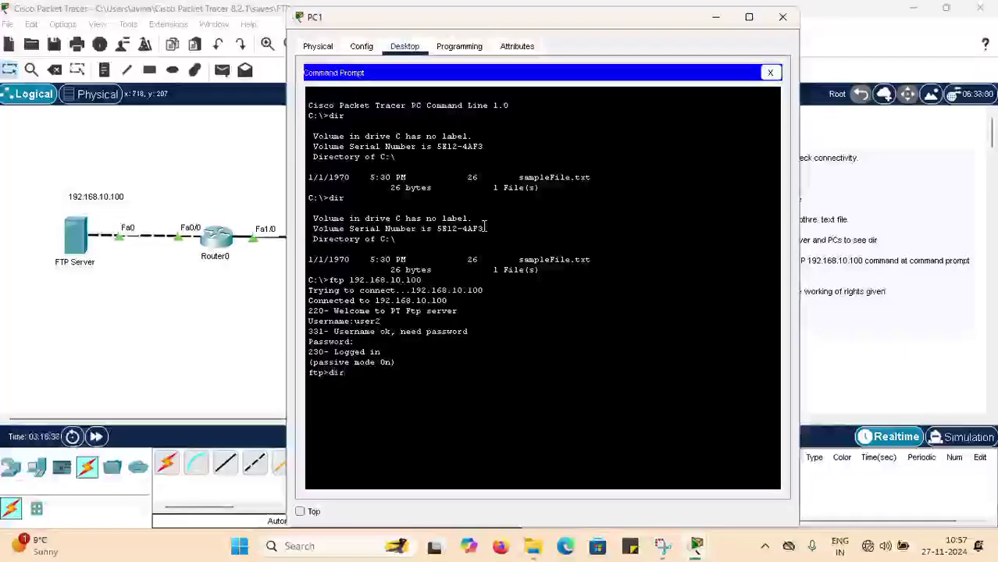
{"action": "key", "text": "Return"}
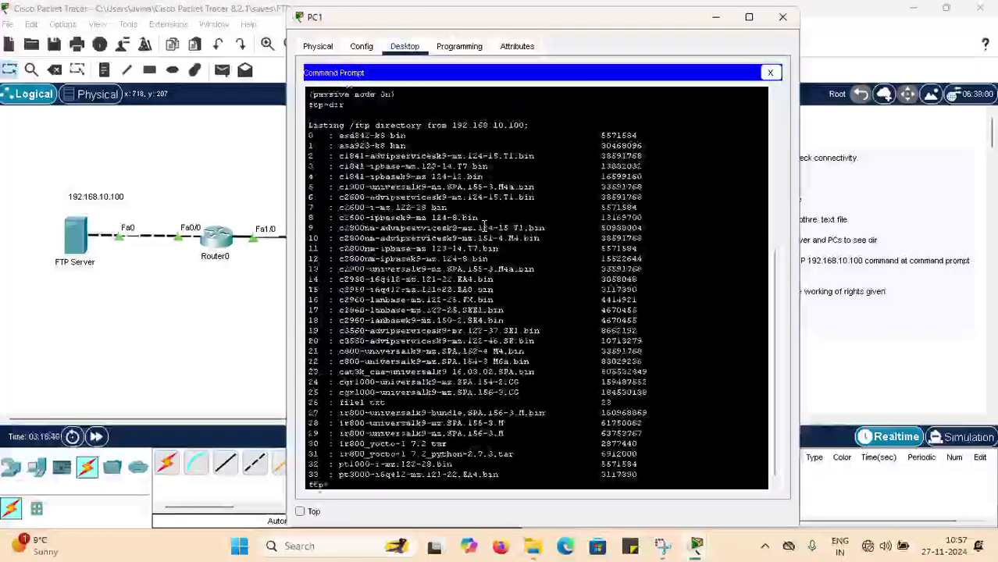
{"action": "left_click_drag", "start_coordinate": [335, 402], "coordinate": [399, 404]}
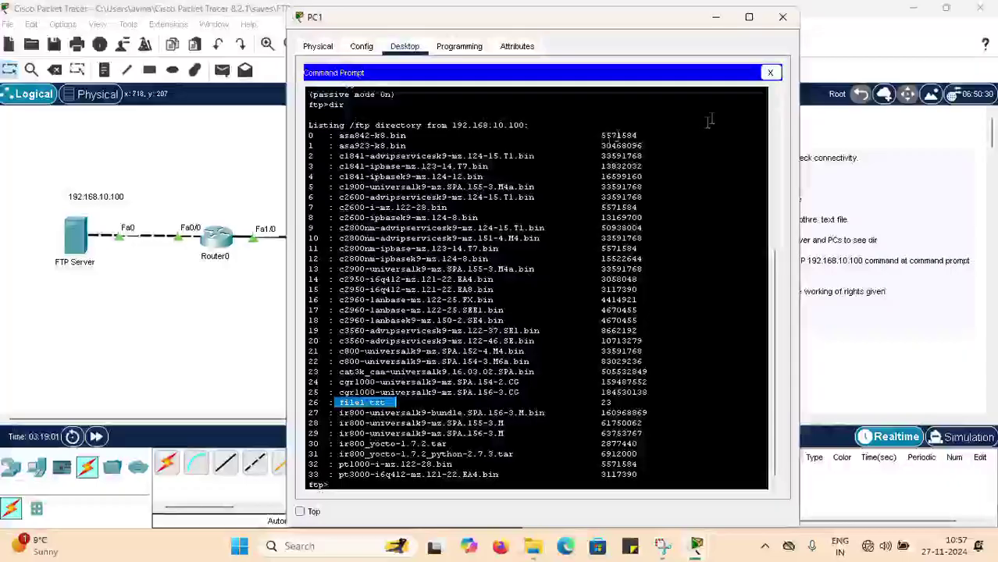
{"action": "scroll", "coordinate": [654, 268], "scroll_direction": "down", "scroll_amount": 1}
{"action": "scroll", "coordinate": [343, 492], "scroll_direction": "up", "scroll_amount": 1}
Add blank prompt lines below the listing and download file1.txt from the FTP server to PC1 with the get command.
{"action": "left_click", "coordinate": [354, 482]}
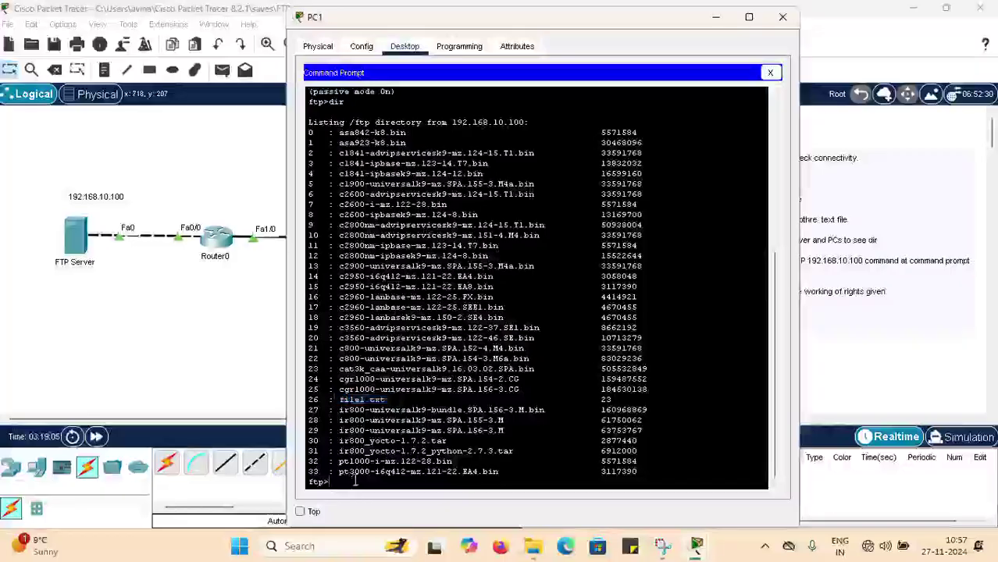
{"action": "key", "text": "Return"}
{"action": "key", "text": "Return"}
{"action": "key", "text": "Return"}
{"action": "key", "text": "Return"}
{"action": "key", "text": "Return"}
{"action": "key", "text": "Return"}
{"action": "key", "text": "Return"}
{"action": "key", "text": "Return"}
{"action": "key", "text": "Return"}
{"action": "key", "text": "Return"}
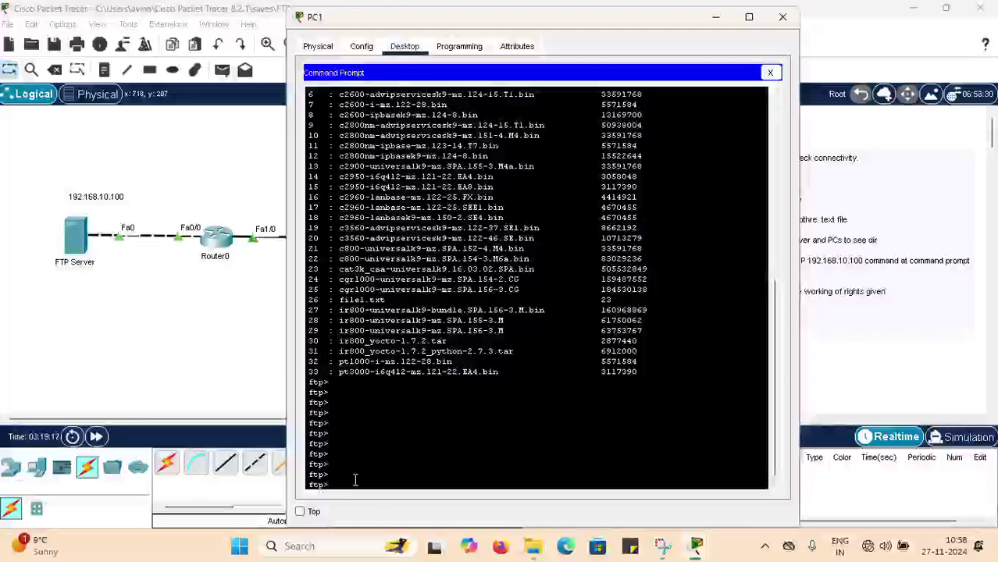
{"action": "type", "text": "get"}
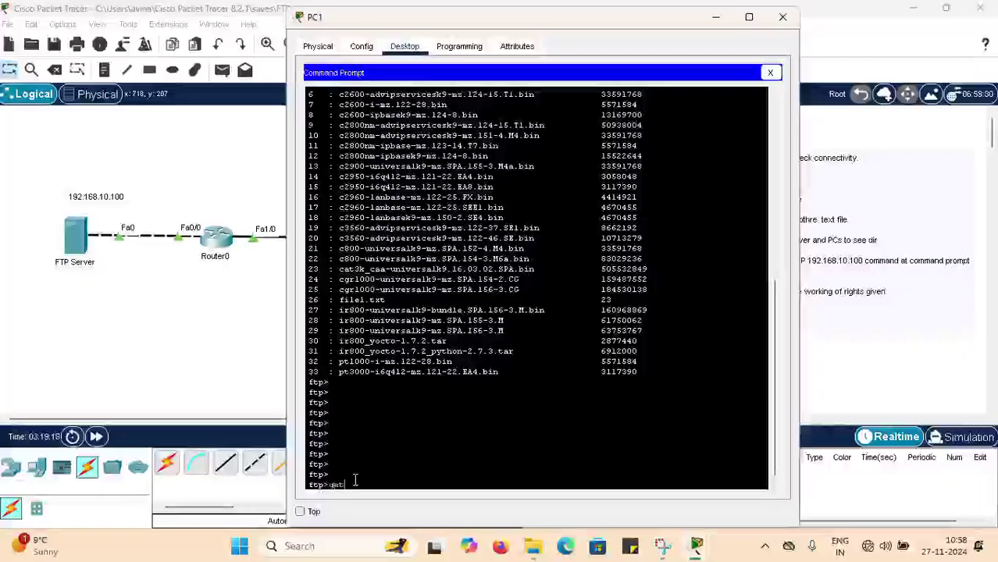
{"action": "type", "text": " file1.txt"}
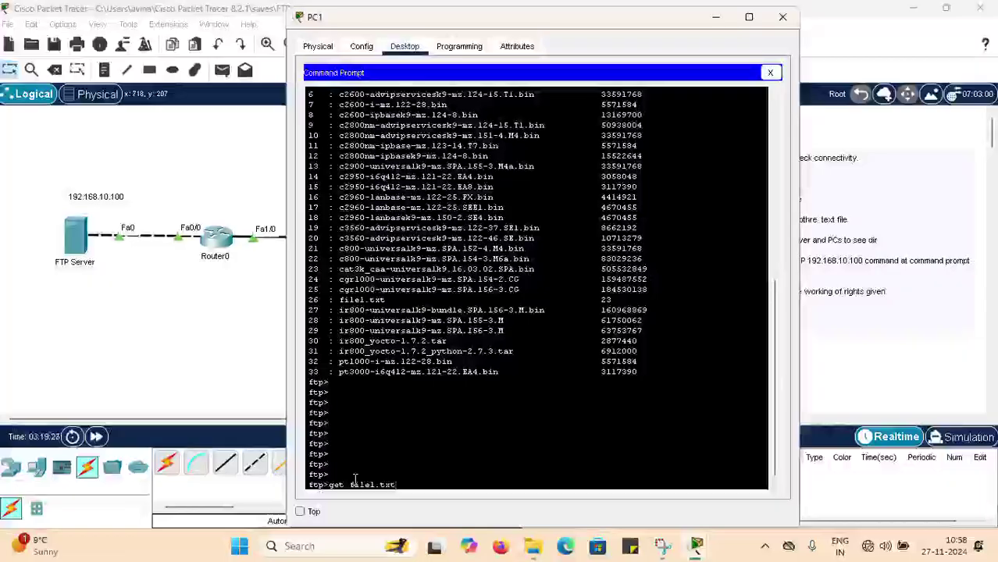
{"action": "key", "text": "Return"}
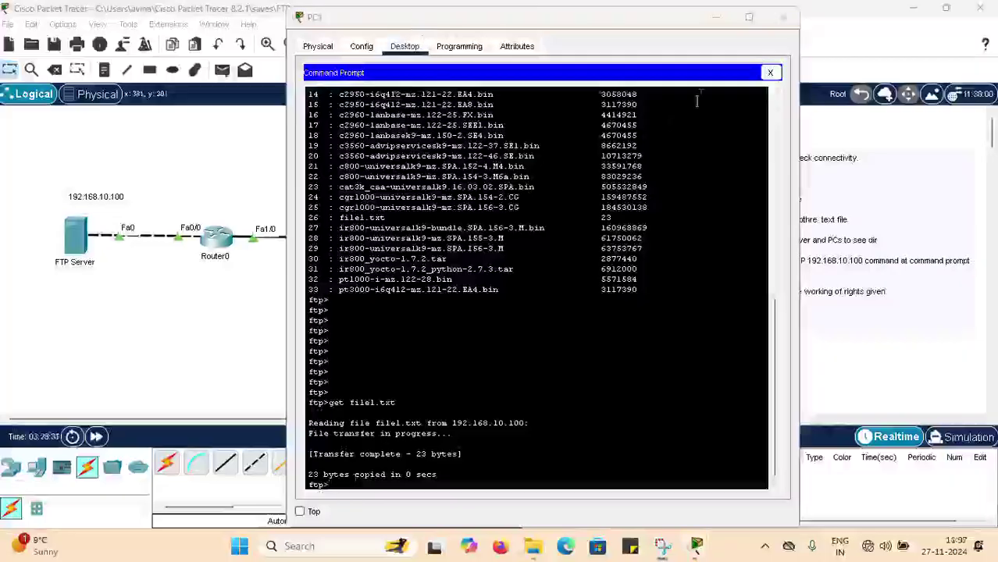
End PC1's FTP session with quit and list the files on its C: drive with dir.
{"action": "left_click", "coordinate": [779, 57]}
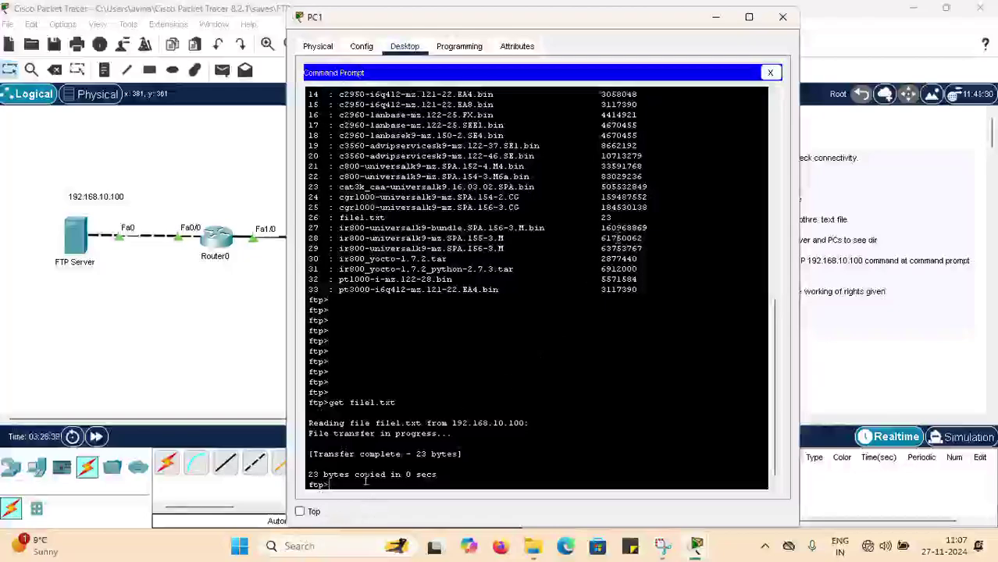
{"action": "type", "text": "quit"}
{"action": "key", "text": "Return"}
{"action": "key", "text": "Return"}
{"action": "key", "text": "Return"}
{"action": "key", "text": "Return"}
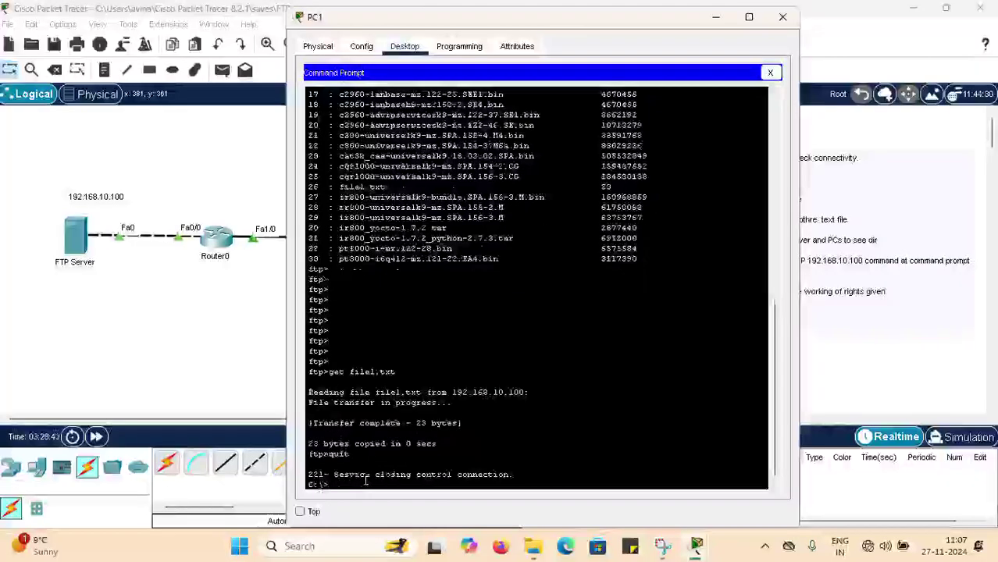
{"action": "type", "text": "dir"}
{"action": "key", "text": "Return"}
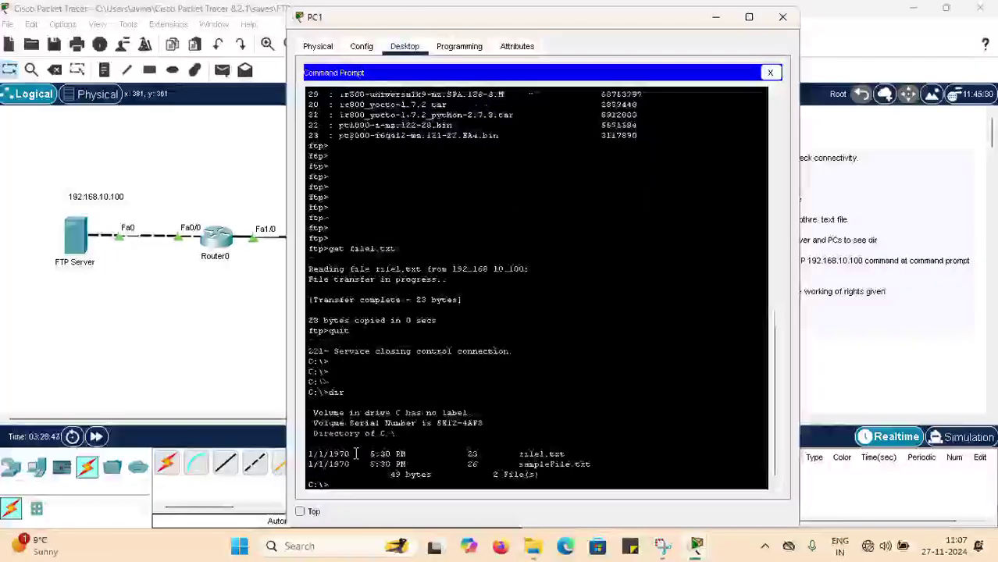
Close PC1's Command Prompt and open file1.txt in PC1's Text Editor.
{"action": "left_click", "coordinate": [769, 74]}
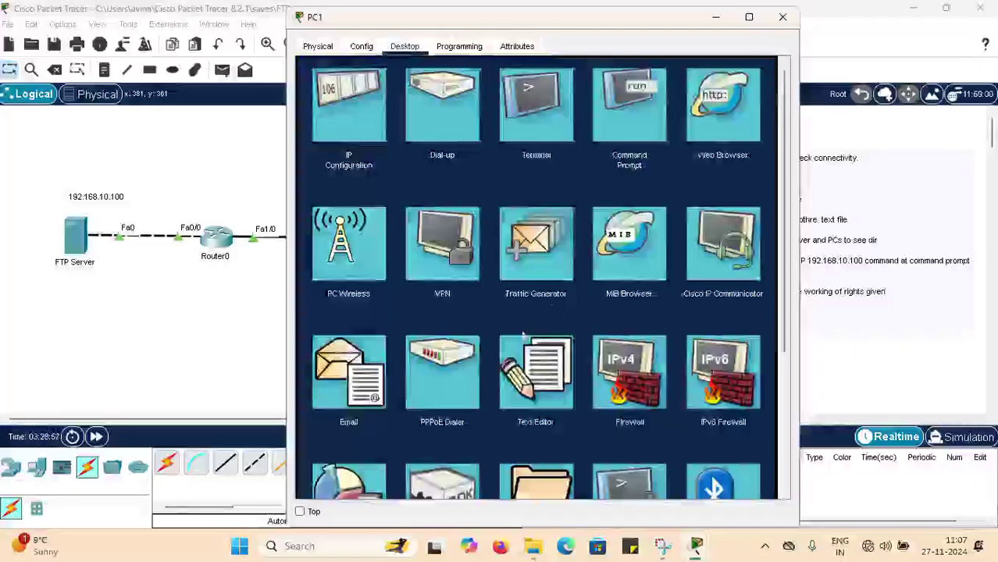
{"action": "left_click", "coordinate": [535, 379]}
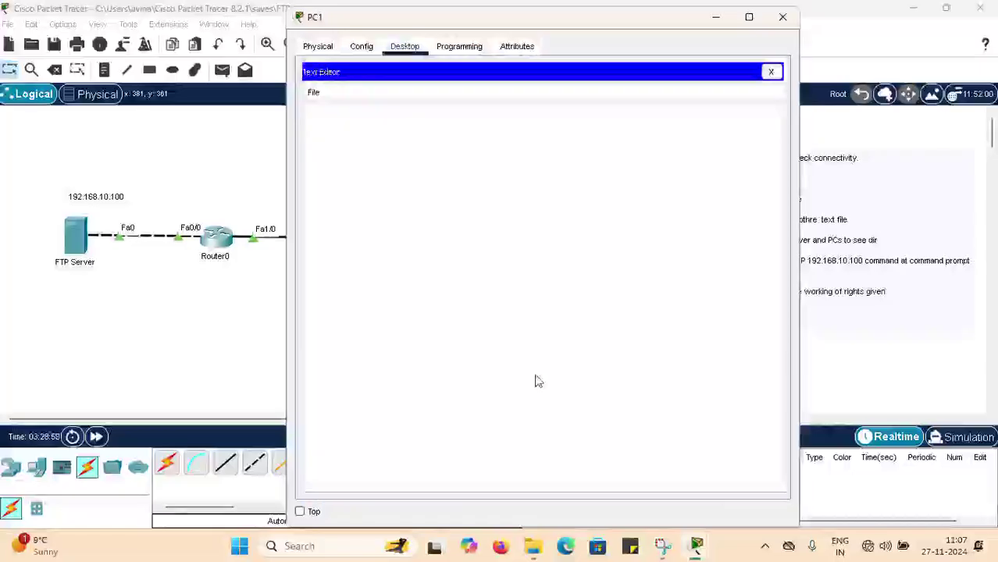
{"action": "left_click", "coordinate": [314, 94]}
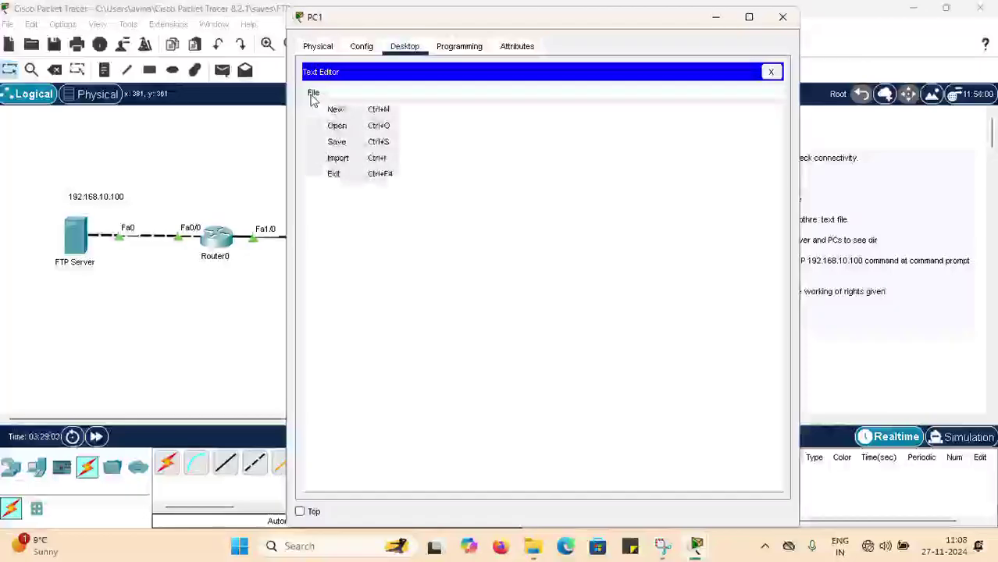
{"action": "left_click", "coordinate": [336, 125]}
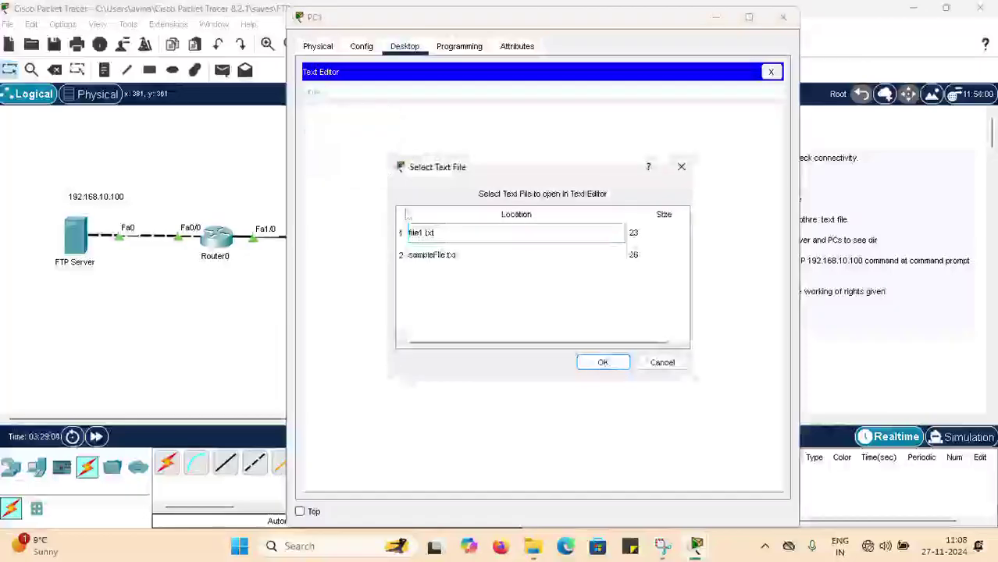
{"action": "left_click", "coordinate": [447, 240]}
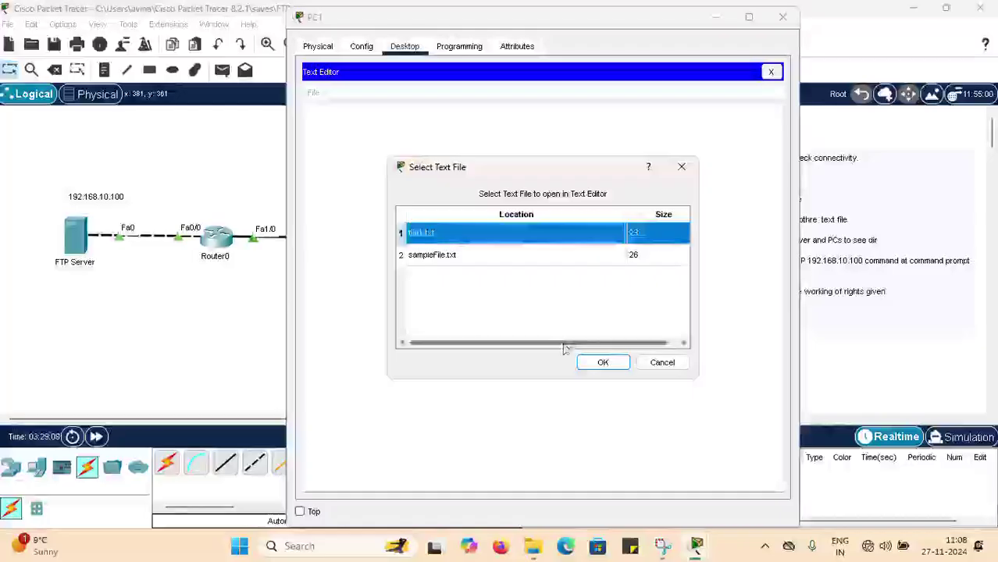
{"action": "left_click", "coordinate": [598, 364]}
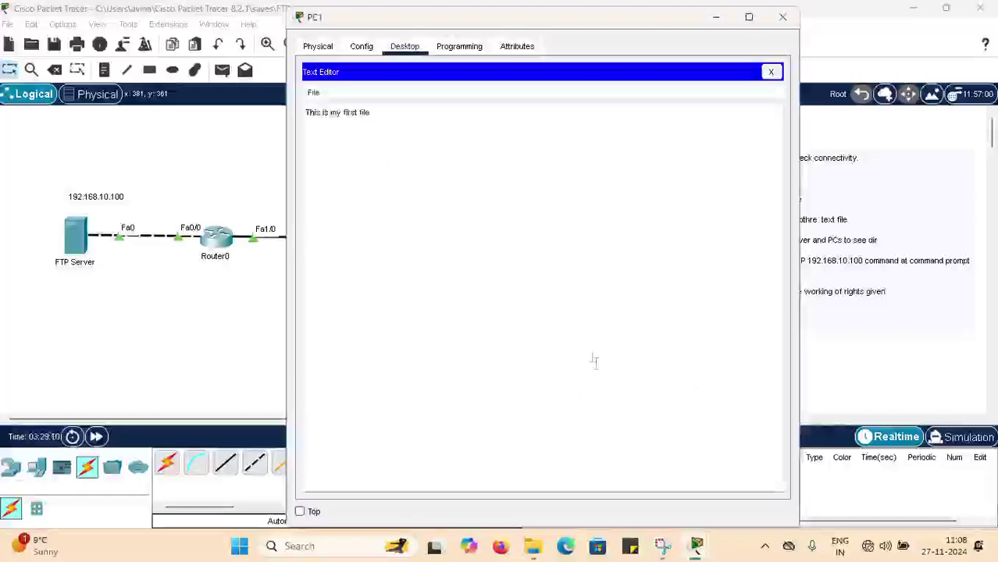
Add the line "Change1" below the existing text of file1.txt on PC1, save the changes and close the editor.
{"action": "left_click", "coordinate": [388, 115]}
{"action": "key", "text": "Return"}
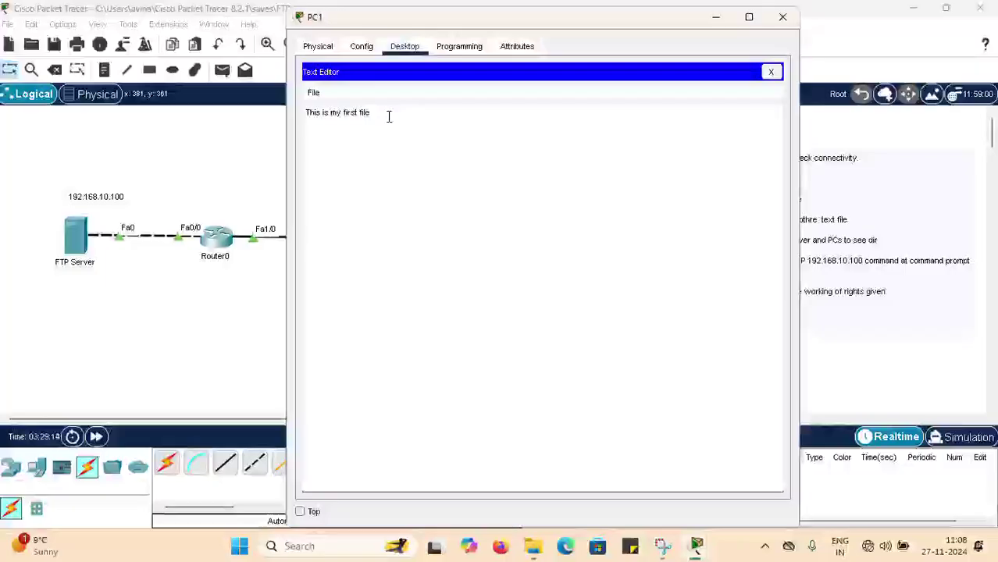
{"action": "type", "text": "Chana"}
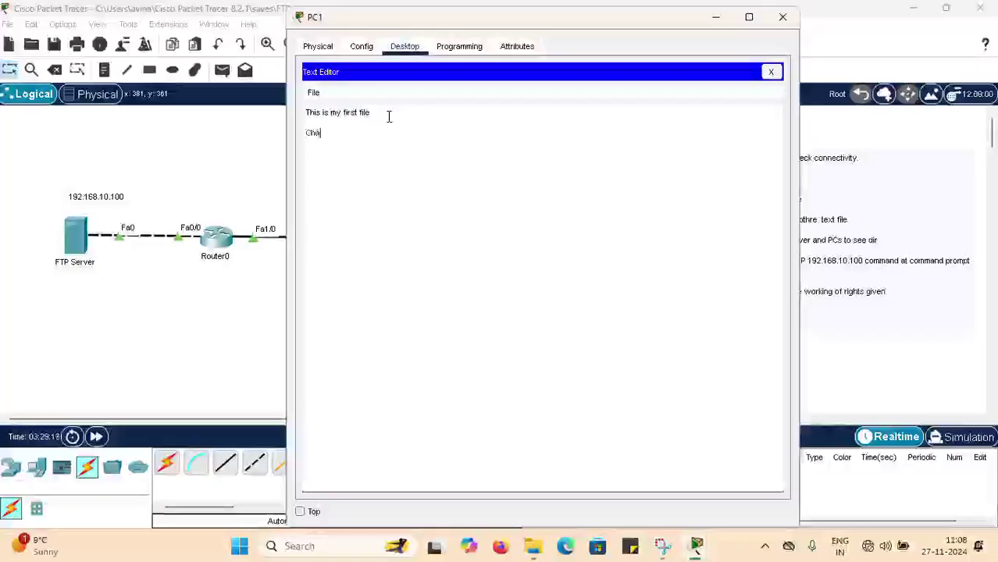
{"action": "key", "text": "BackSpace"}
{"action": "type", "text": "g"}
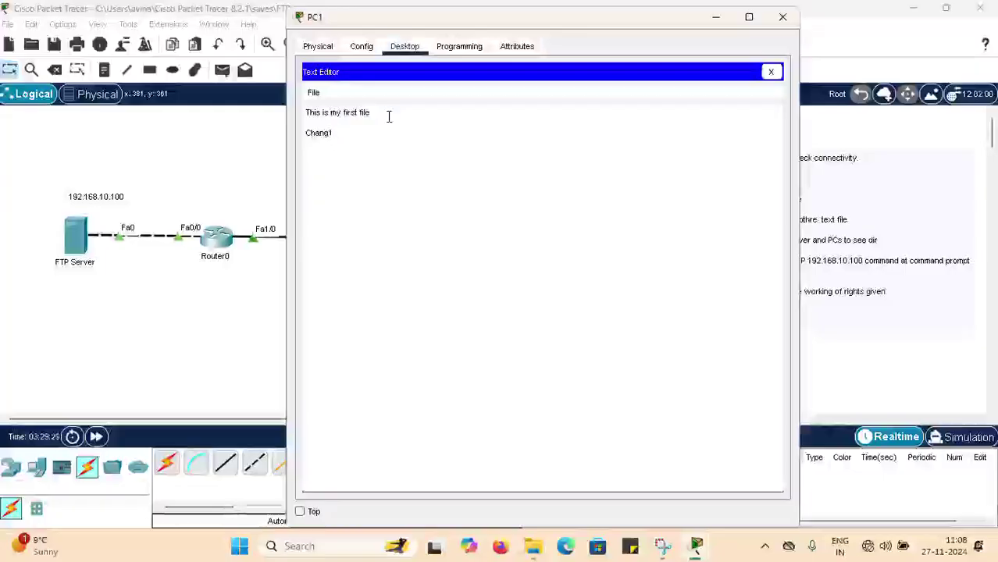
{"action": "type", "text": "e!"}
{"action": "key", "text": "Return"}
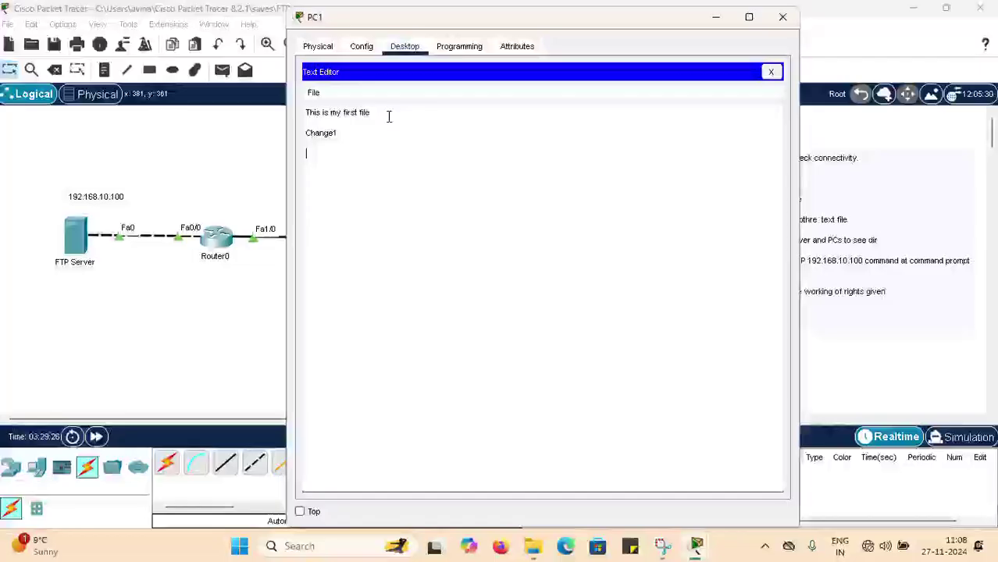
{"action": "left_click", "coordinate": [779, 71]}
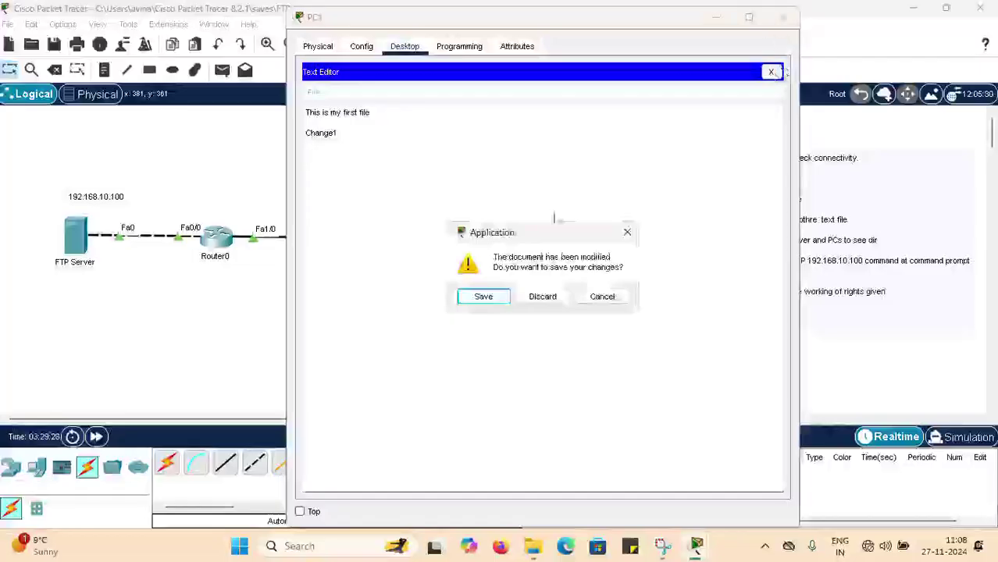
{"action": "left_click", "coordinate": [491, 298]}
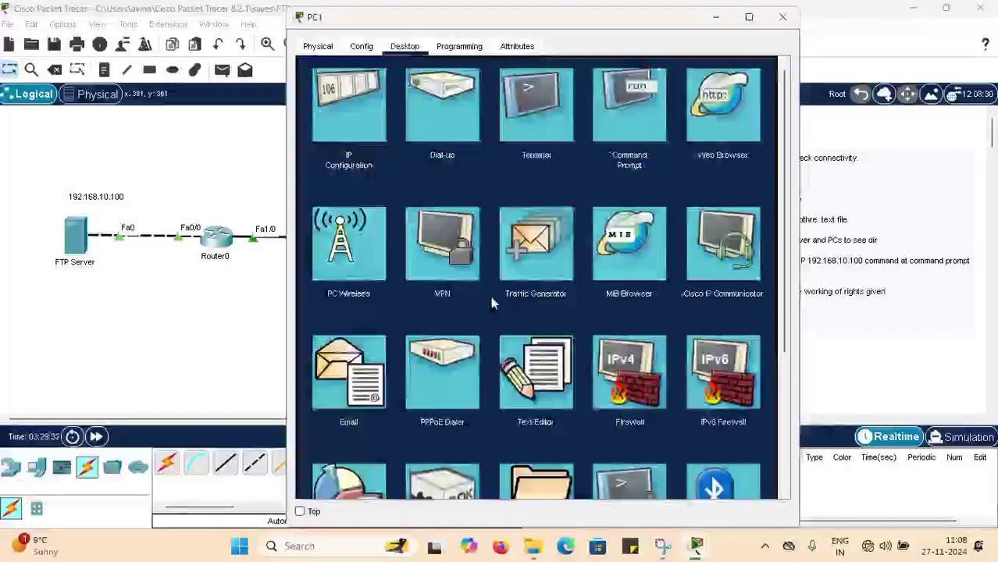
Switch from PC1 to PC0 and examine the contents of PC0's copy of file1.txt in the Text Editor.
{"action": "left_click", "coordinate": [783, 17]}
{"action": "left_click", "coordinate": [518, 175]}
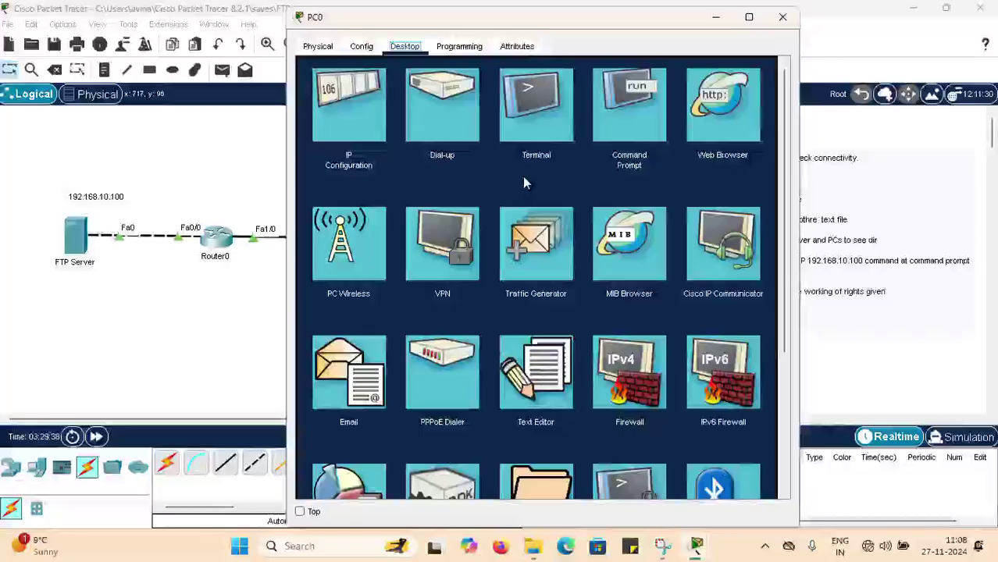
{"action": "left_click", "coordinate": [542, 381]}
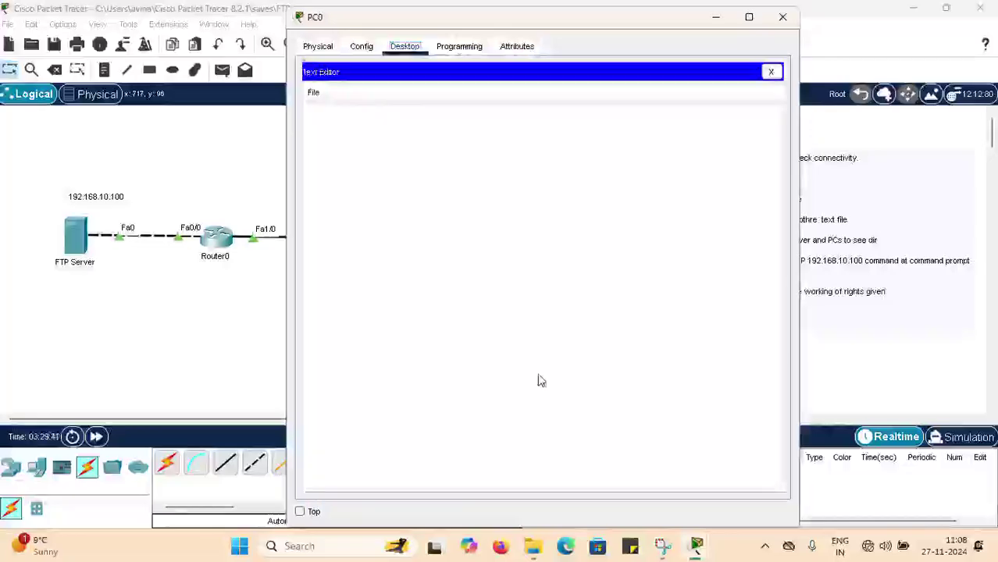
{"action": "left_click", "coordinate": [315, 96]}
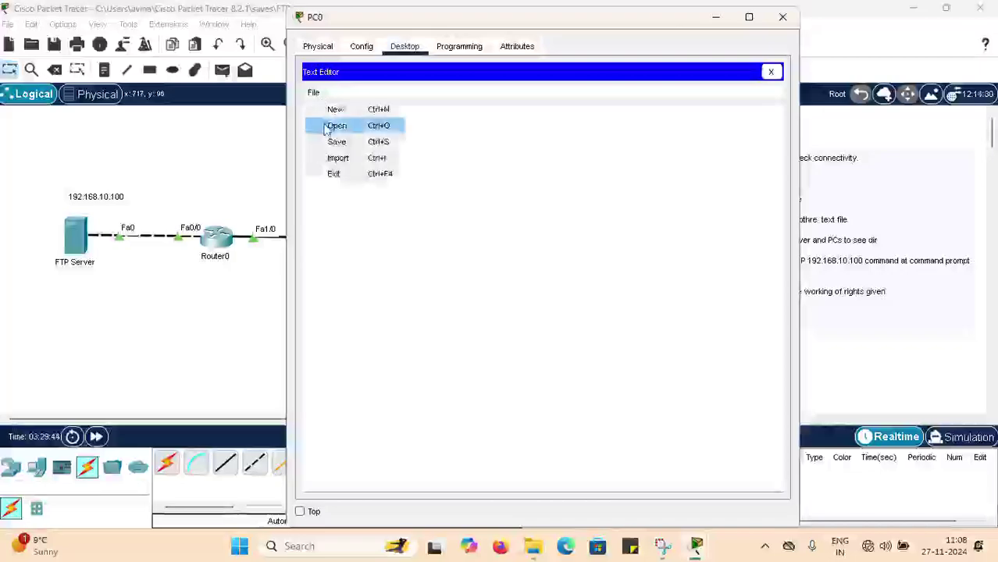
{"action": "left_click", "coordinate": [336, 125]}
{"action": "left_click", "coordinate": [444, 236]}
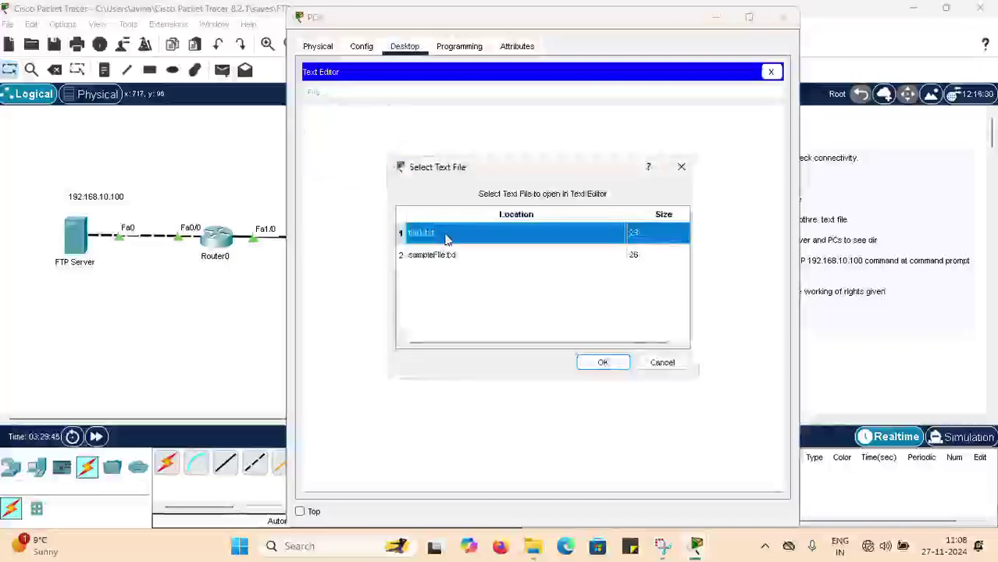
{"action": "left_click", "coordinate": [602, 363]}
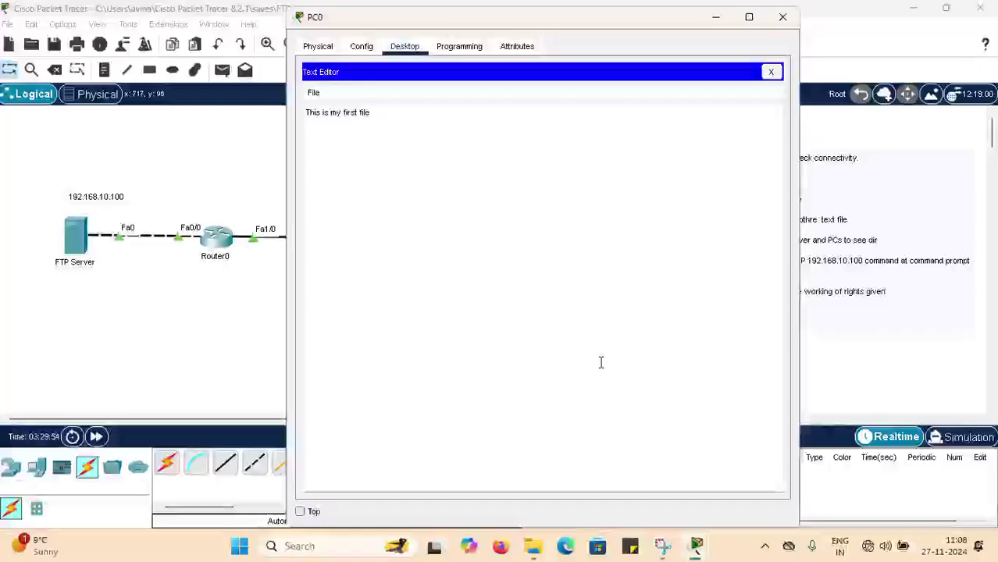
{"action": "left_click", "coordinate": [771, 72]}
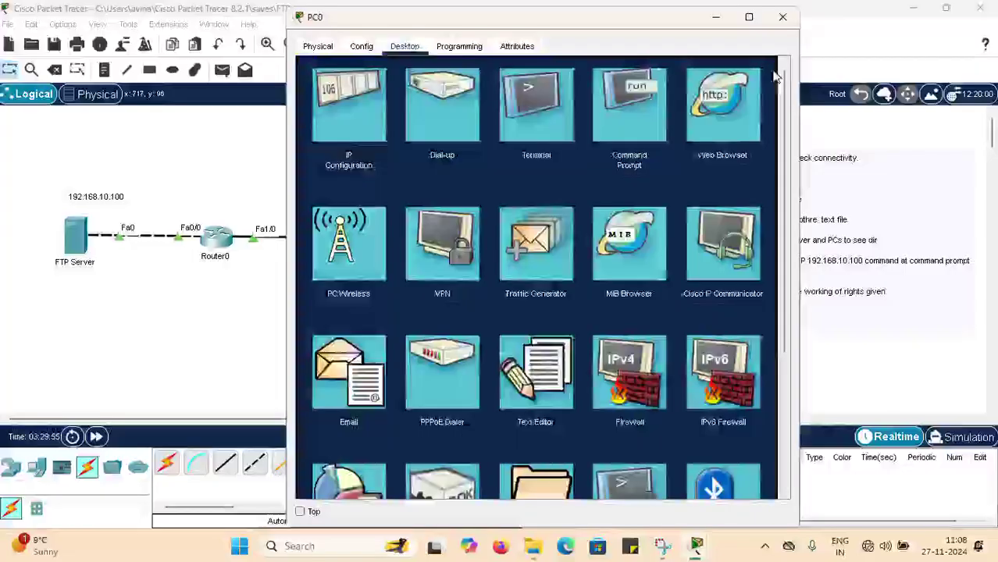
{"action": "left_click", "coordinate": [636, 118]}
{"action": "scroll", "coordinate": [522, 393], "scroll_direction": "down", "scroll_amount": 5}
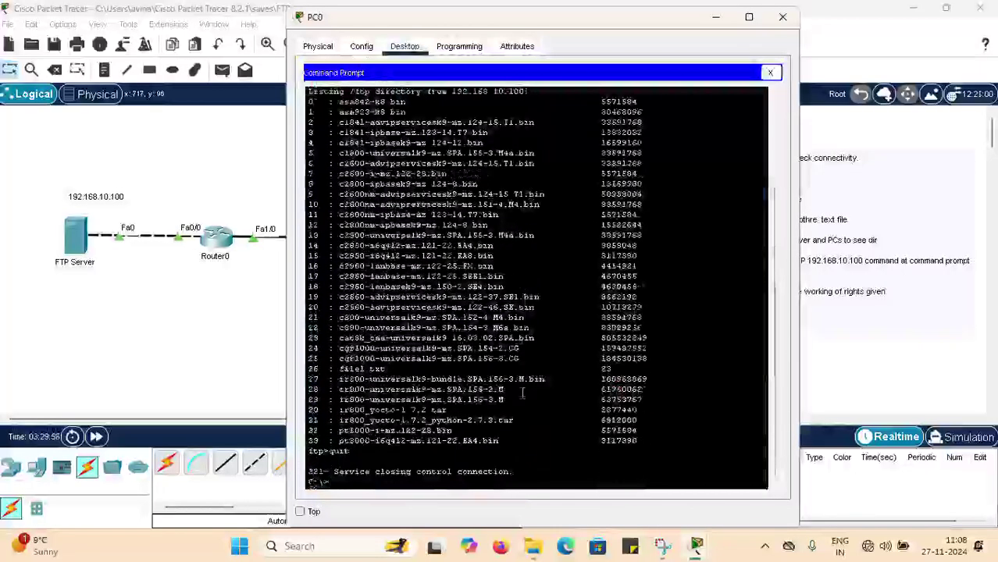
{"action": "type", "text": "ftp 192.168.10.100"}
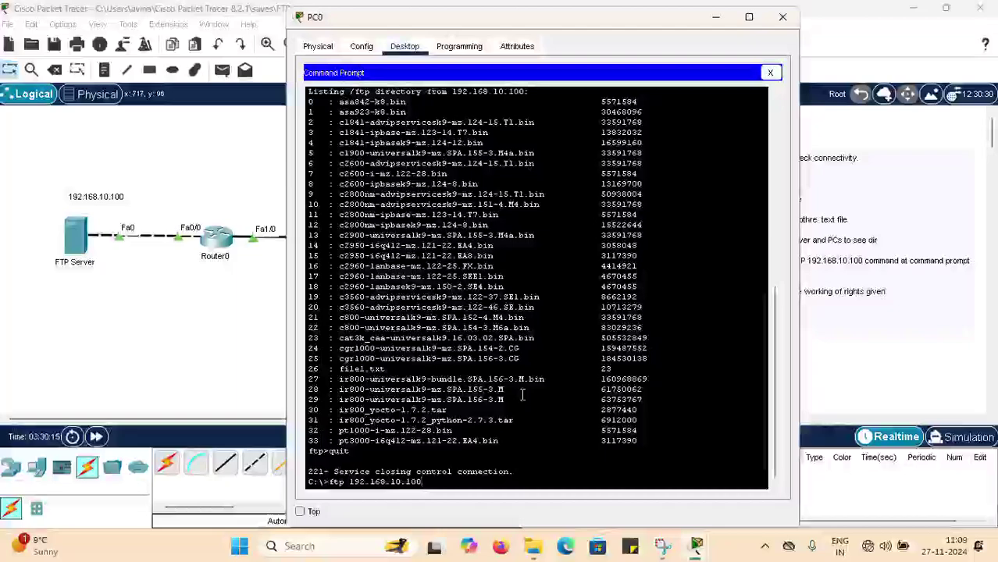
{"action": "left_click", "coordinate": [771, 72]}
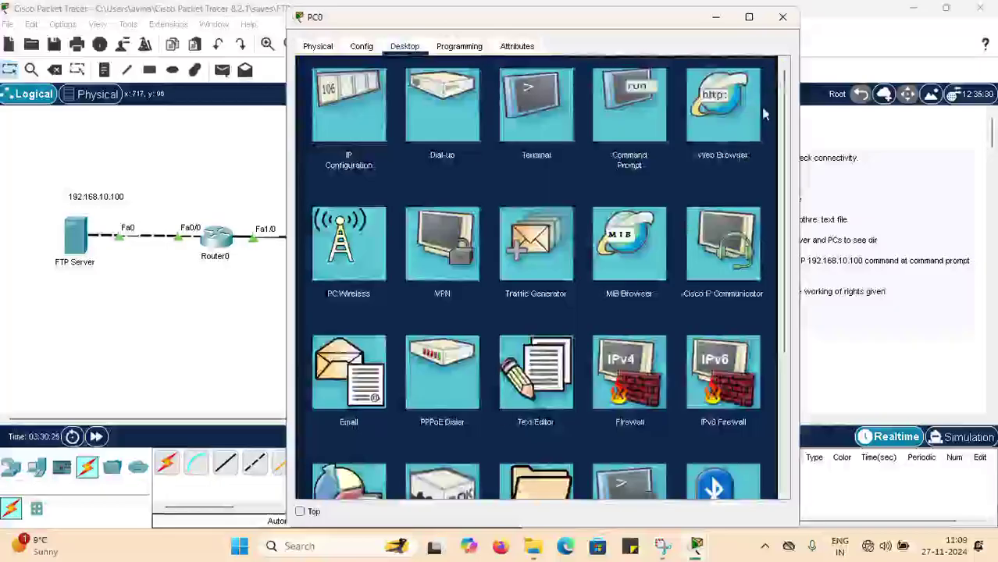
{"action": "left_click", "coordinate": [782, 18]}
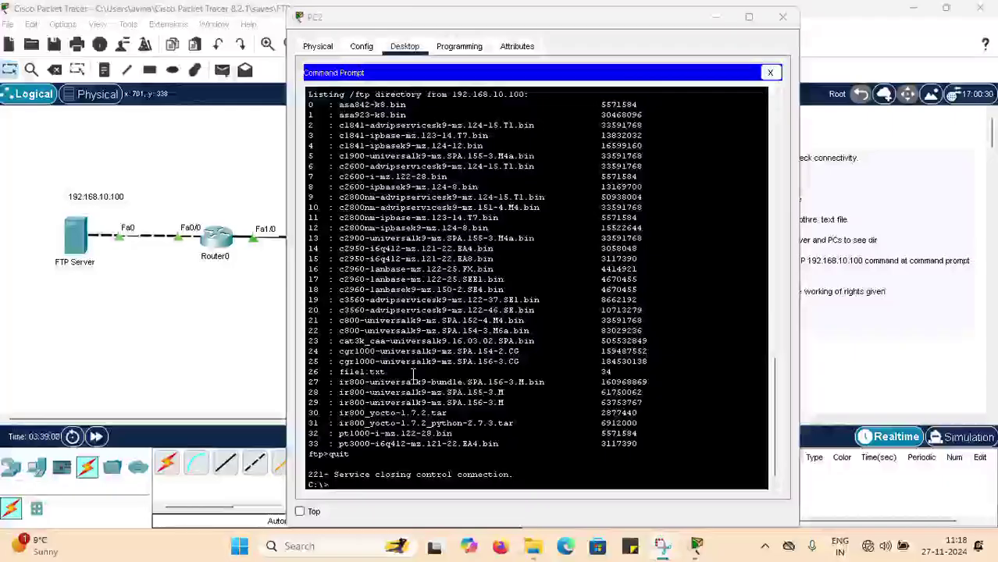
{"action": "left_click", "coordinate": [377, 487]}
{"action": "type", "text": "ftp 192.168.10.100"}
{"action": "key", "text": "BackSpace"}
{"action": "key", "text": "BackSpace"}
{"action": "key", "text": "BackSpace"}
{"action": "key", "text": "BackSpace"}
{"action": "key", "text": "BackSpace"}
{"action": "key", "text": "BackSpace"}
{"action": "key", "text": "BackSpace"}
{"action": "key", "text": "BackSpace"}
{"action": "key", "text": "BackSpace"}
{"action": "key", "text": "BackSpace"}
{"action": "key", "text": "BackSpace"}
{"action": "key", "text": "BackSpace"}
{"action": "key", "text": "BackSpace"}
{"action": "key", "text": "BackSpace"}
{"action": "key", "text": "BackSpace"}
{"action": "key", "text": "BackSpace"}
{"action": "key", "text": "BackSpace"}
{"action": "key", "text": "BackSpace"}
{"action": "type", "text": "dir file1.txt"}
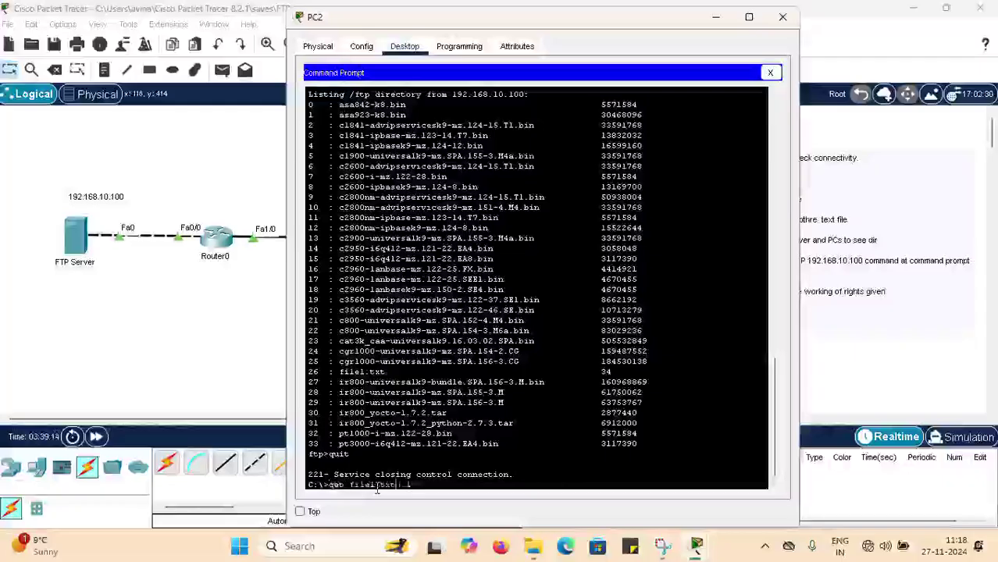
Connect from PC2 with ftp 192.168.10.100 and log in as user2 with the account password.
{"action": "key", "text": "Up"}
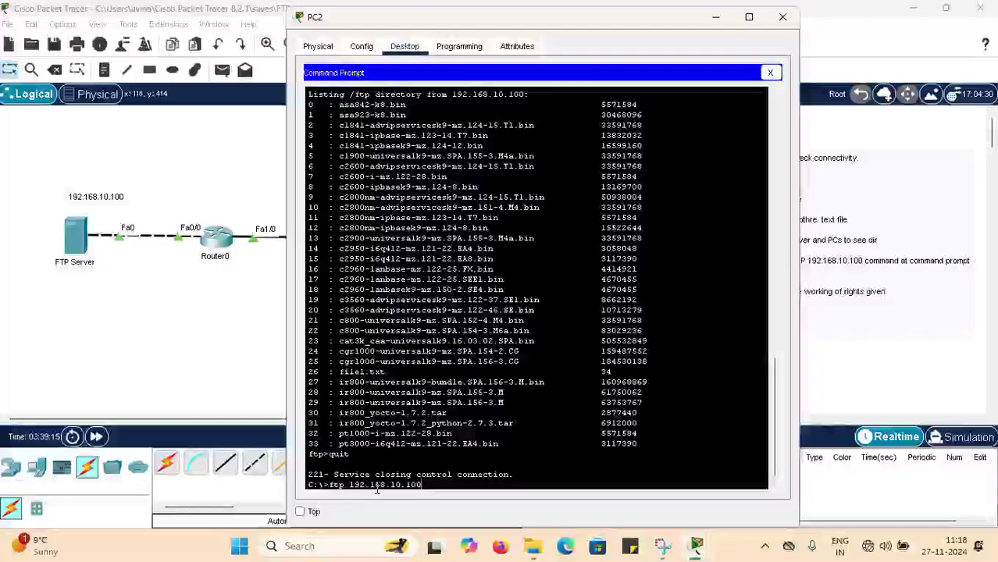
{"action": "key", "text": "Return"}
{"action": "type", "text": "user"}
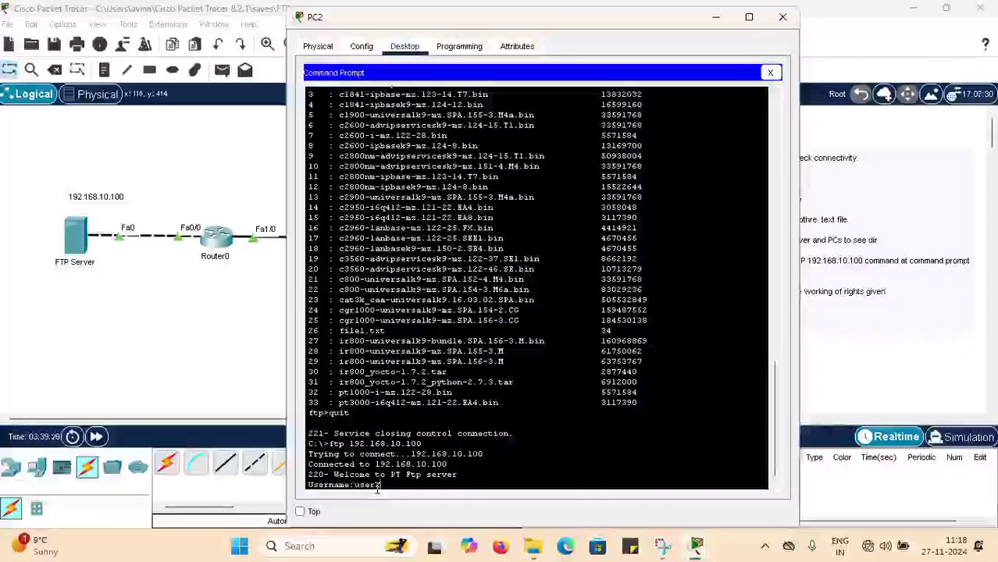
{"action": "key", "text": "Return"}
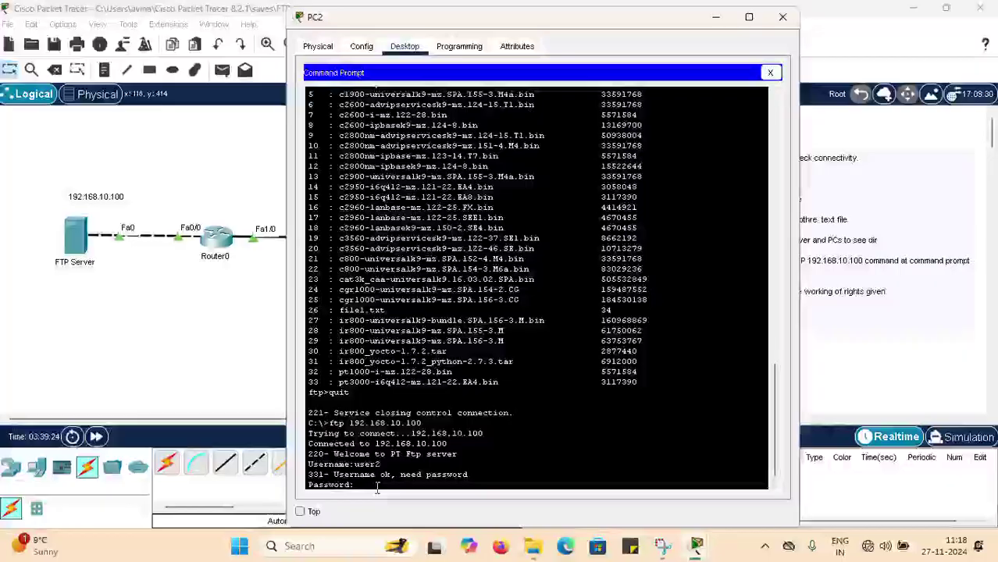
{"action": "key", "text": "Return"}
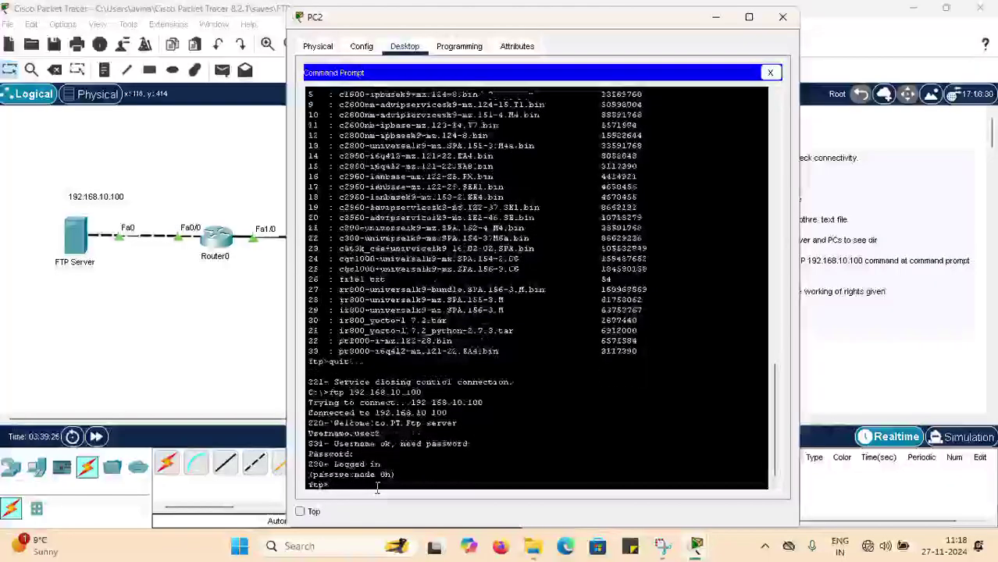
Remove file1.txt from the FTP server in PC2's FTP session with the delete command.
{"action": "type", "text": "del"}
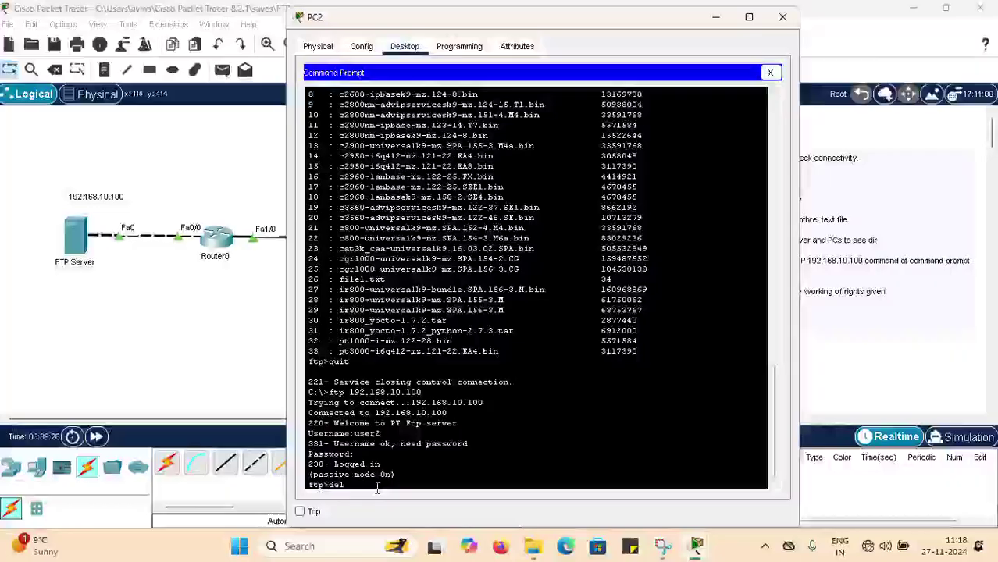
{"action": "type", "text": "e s"}
{"action": "type", "text": "file"}
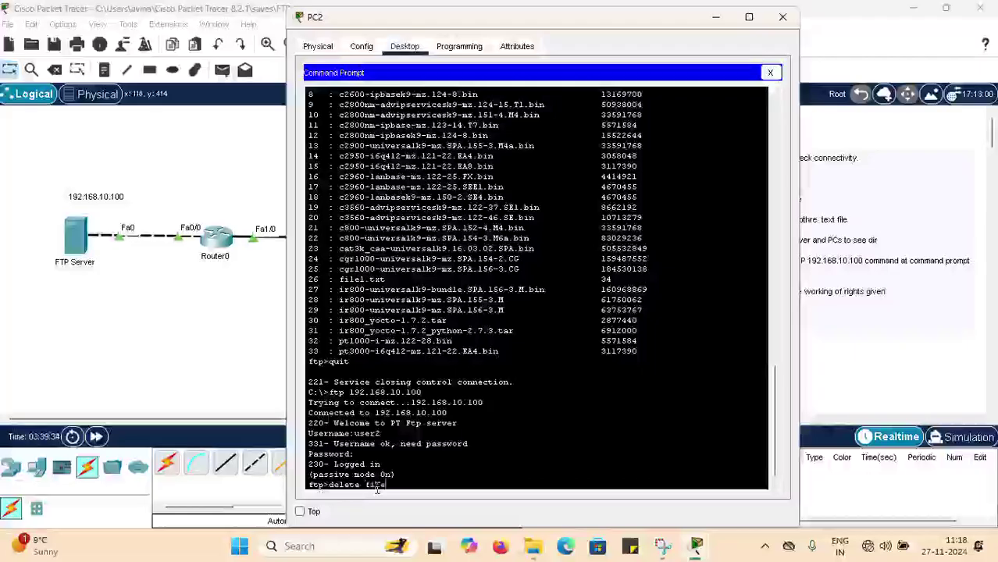
{"action": "type", "text": "1.txt"}
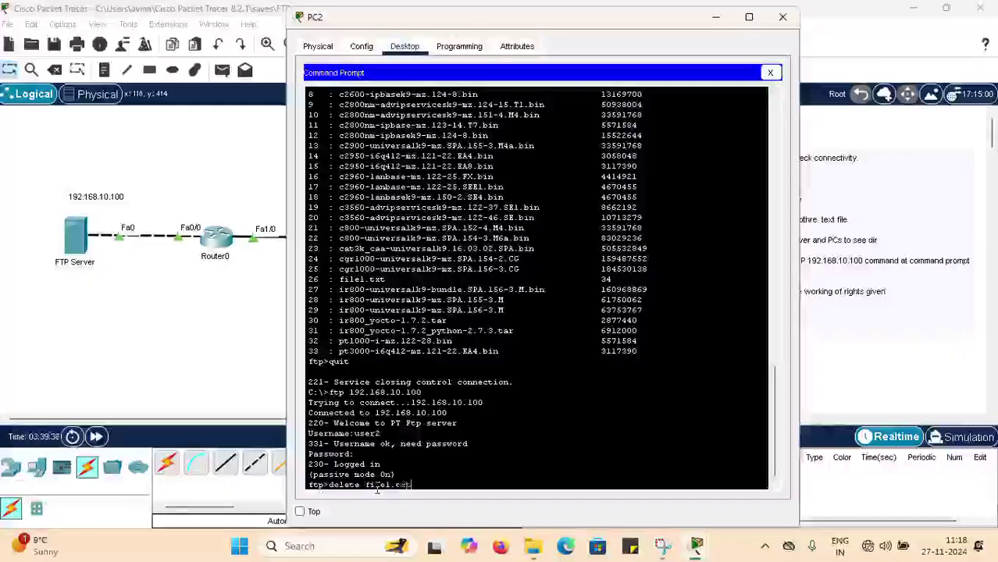
{"action": "key", "text": "Return"}
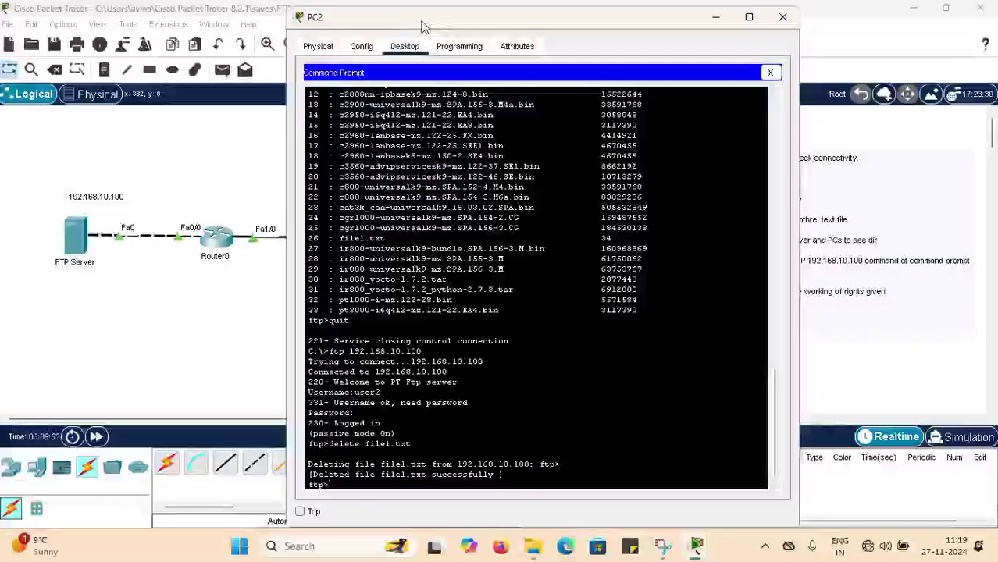
Try to upload file1.txxt to the FTP server from PC2 with the put command, and quit the FTP session.
{"action": "left_click", "coordinate": [770, 73]}
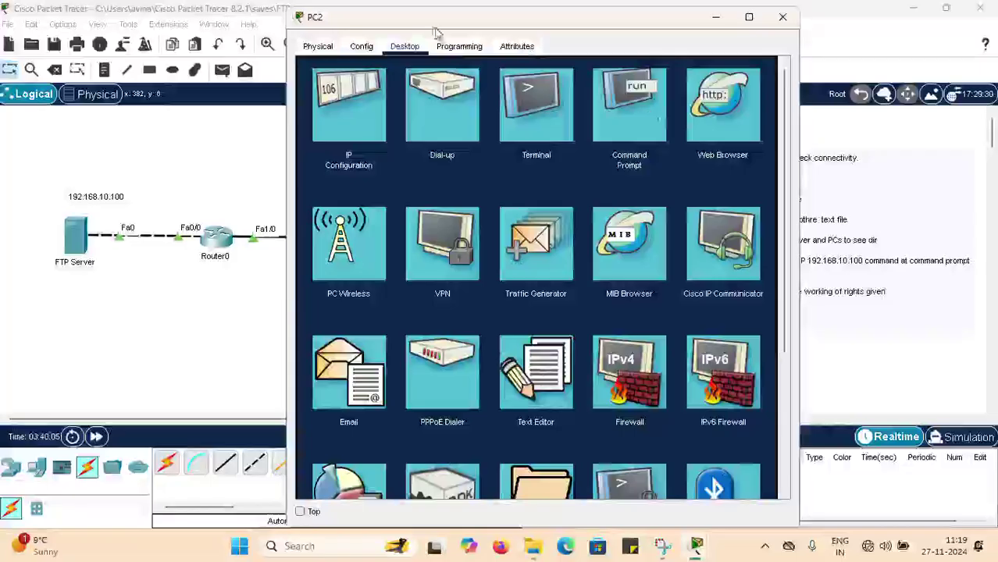
{"action": "left_click", "coordinate": [642, 118]}
{"action": "scroll", "coordinate": [421, 465], "scroll_direction": "down", "scroll_amount": 10}
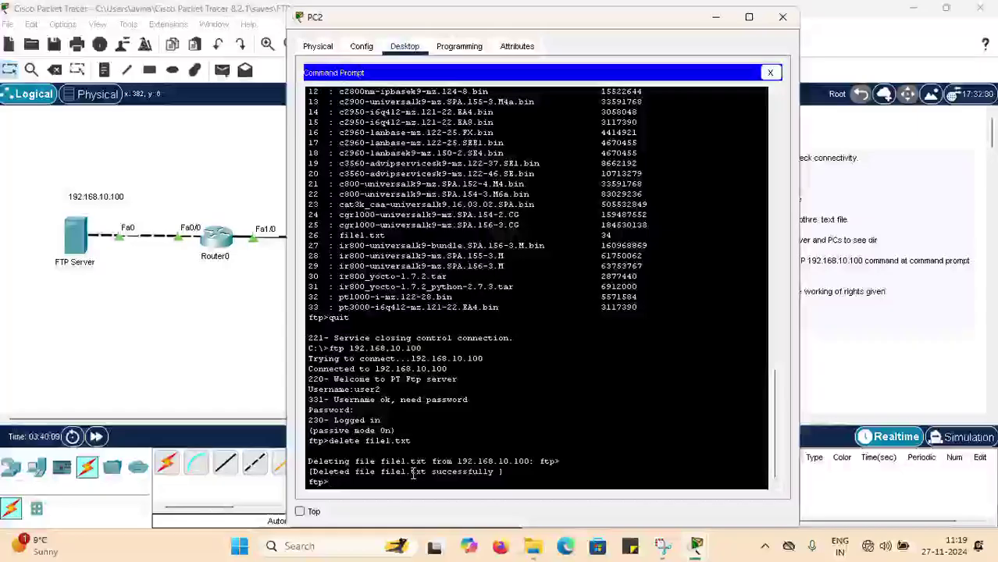
{"action": "type", "text": "put "}
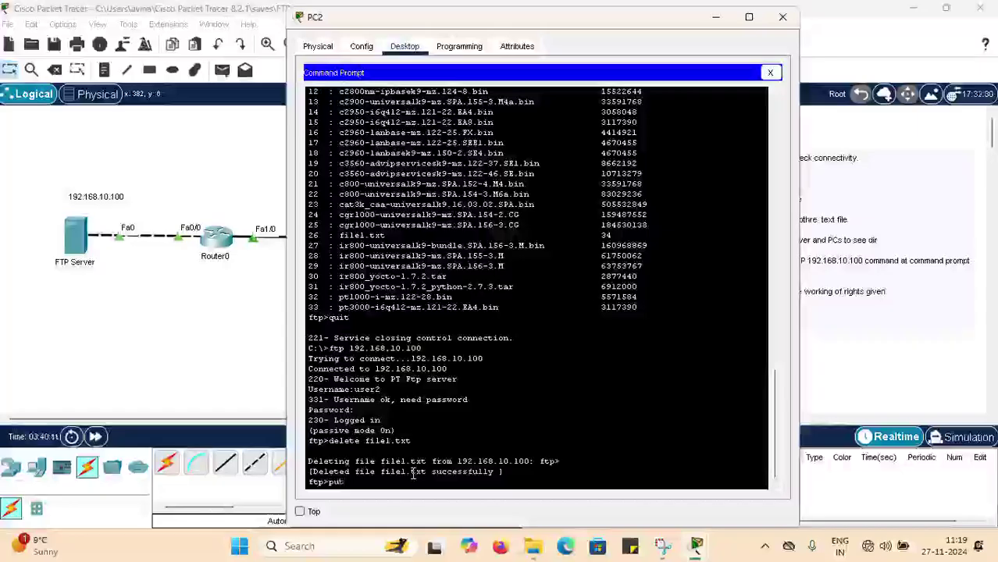
{"action": "type", "text": "file"}
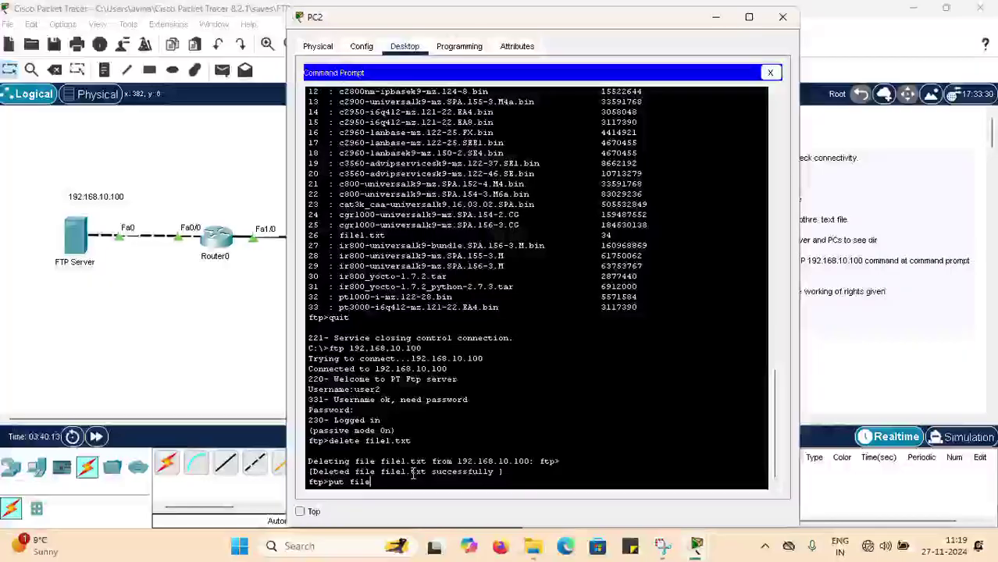
{"action": "type", "text": "1.txt"}
{"action": "key", "text": "Return"}
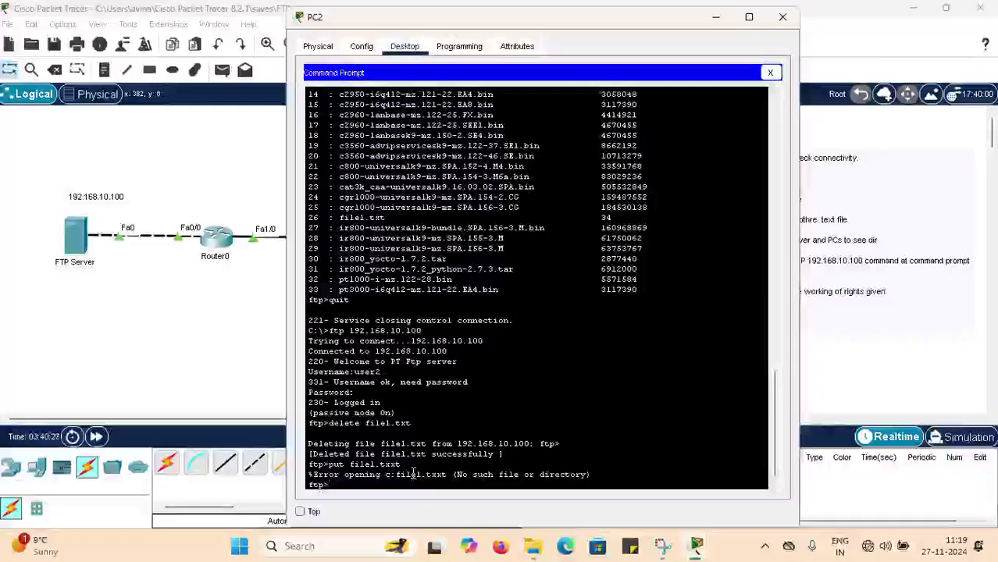
{"action": "type", "text": "quit"}
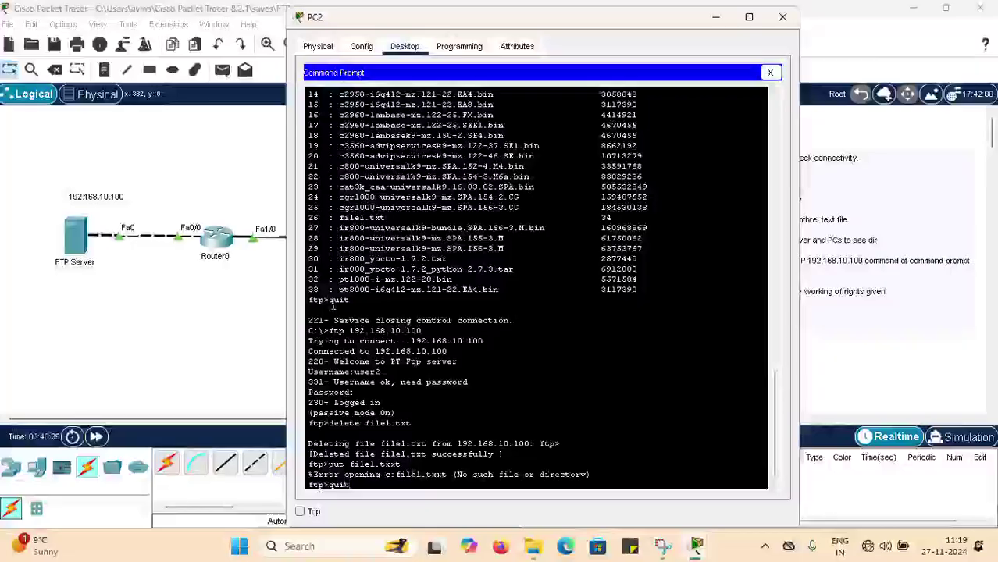
{"action": "left_click", "coordinate": [770, 73]}
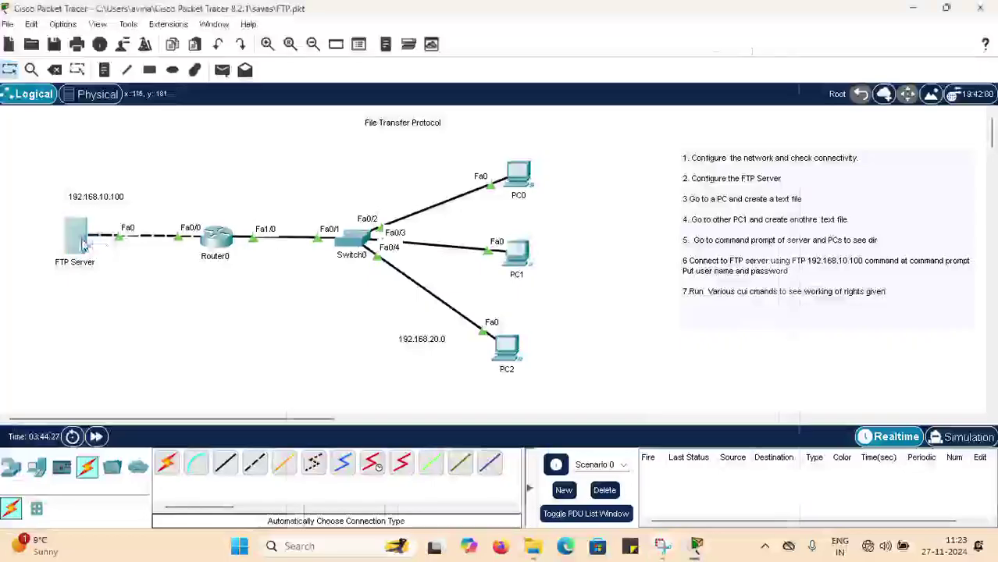
Switch user2's List right on and back off in the FTP service of the FTP Server, and close the server window.
{"action": "left_click", "coordinate": [82, 244]}
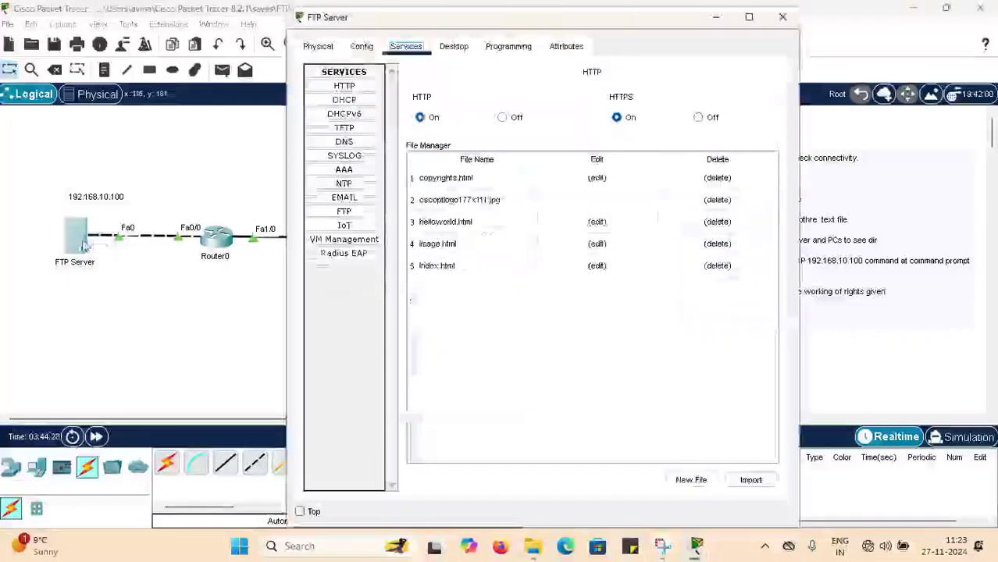
{"action": "left_click", "coordinate": [354, 218]}
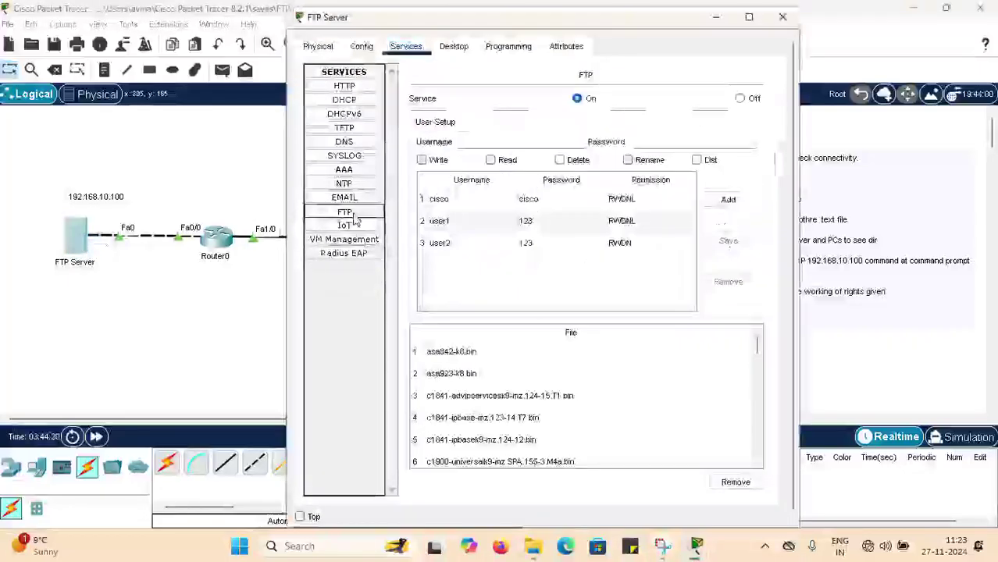
{"action": "left_click", "coordinate": [442, 245]}
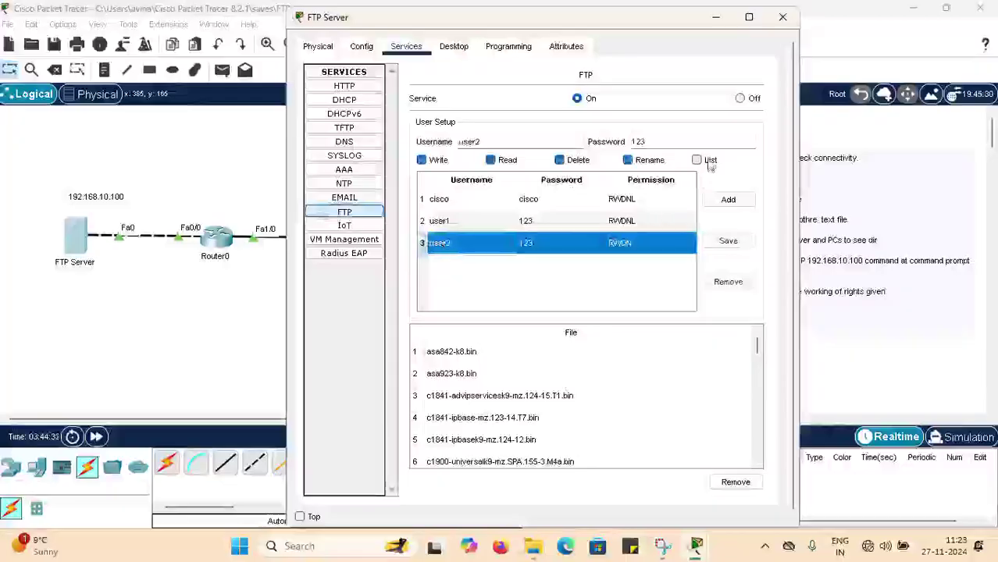
{"action": "left_click", "coordinate": [697, 160]}
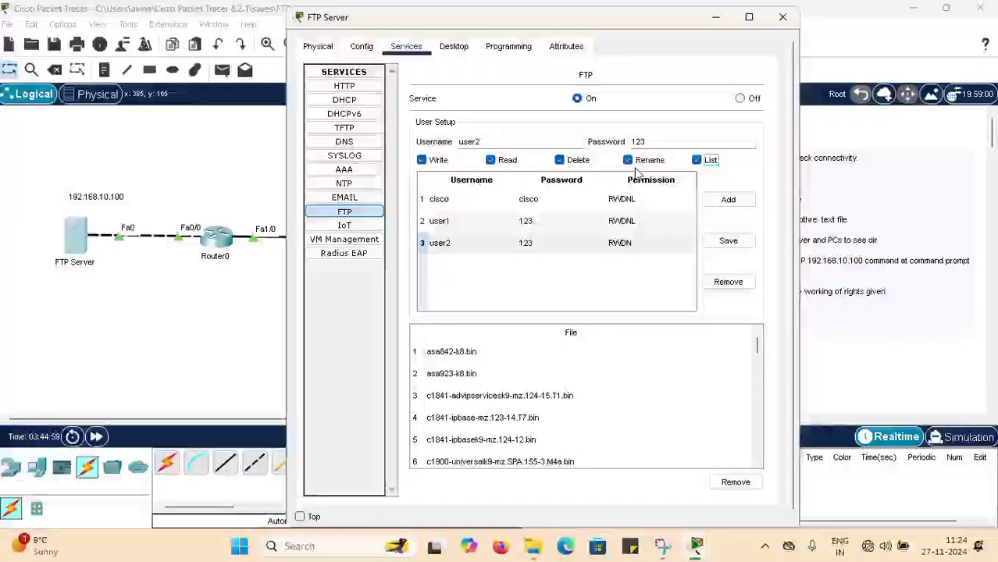
{"action": "left_click", "coordinate": [697, 162]}
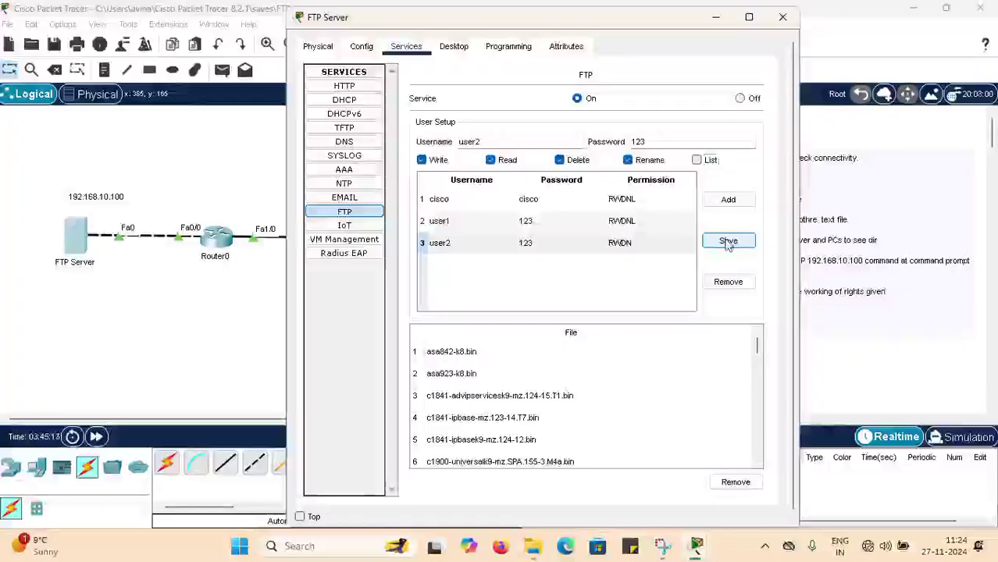
{"action": "left_click", "coordinate": [782, 17]}
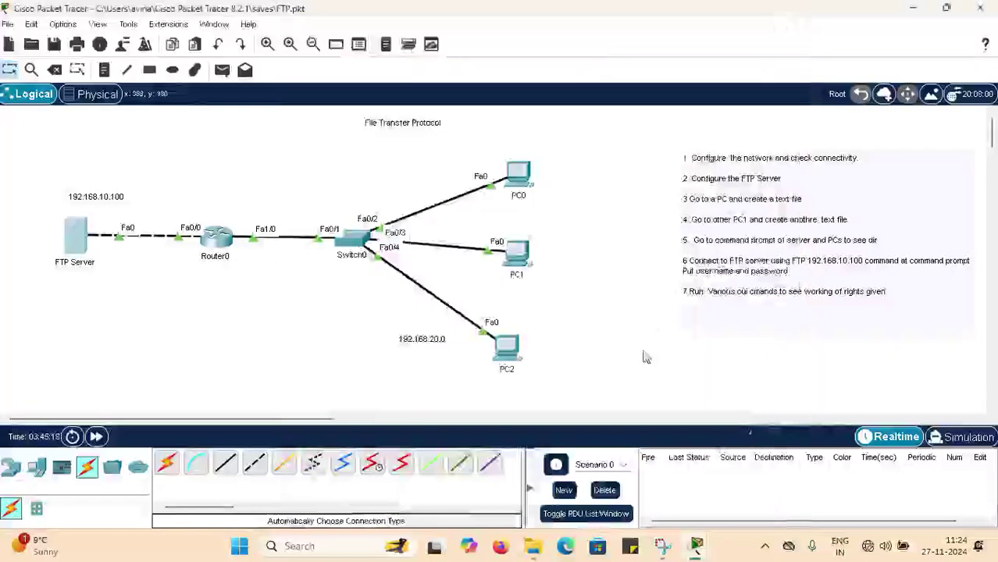
Connect from PC2's Command Prompt with ftp 192.168.10.100 and log in as user1 with the account password.
{"action": "left_click", "coordinate": [509, 348]}
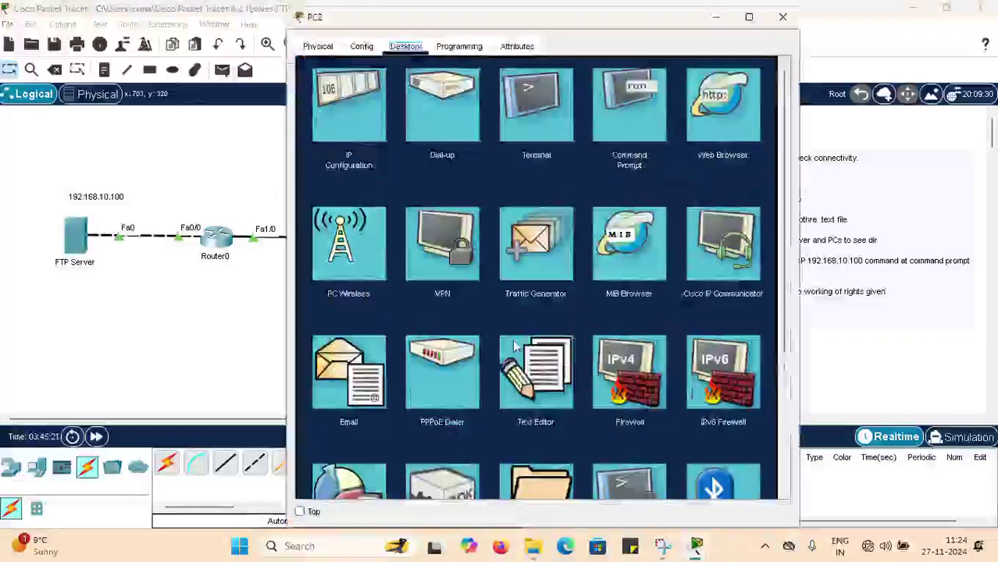
{"action": "left_click", "coordinate": [629, 98]}
{"action": "scroll", "coordinate": [553, 324], "scroll_direction": "down", "scroll_amount": 5}
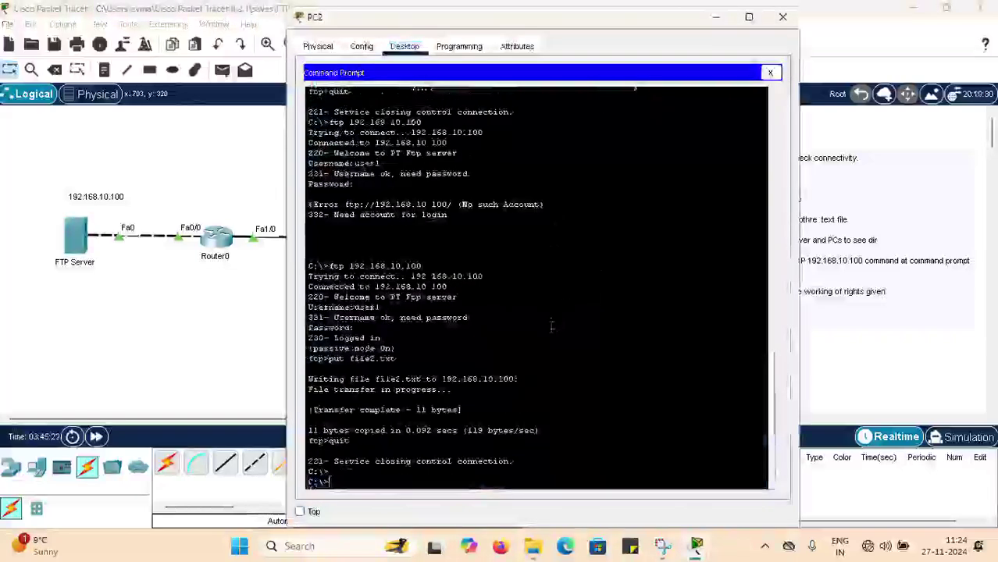
{"action": "type", "text": "quit"}
{"action": "key", "text": "Up"}
{"action": "key", "text": "Up"}
{"action": "key", "text": "Up"}
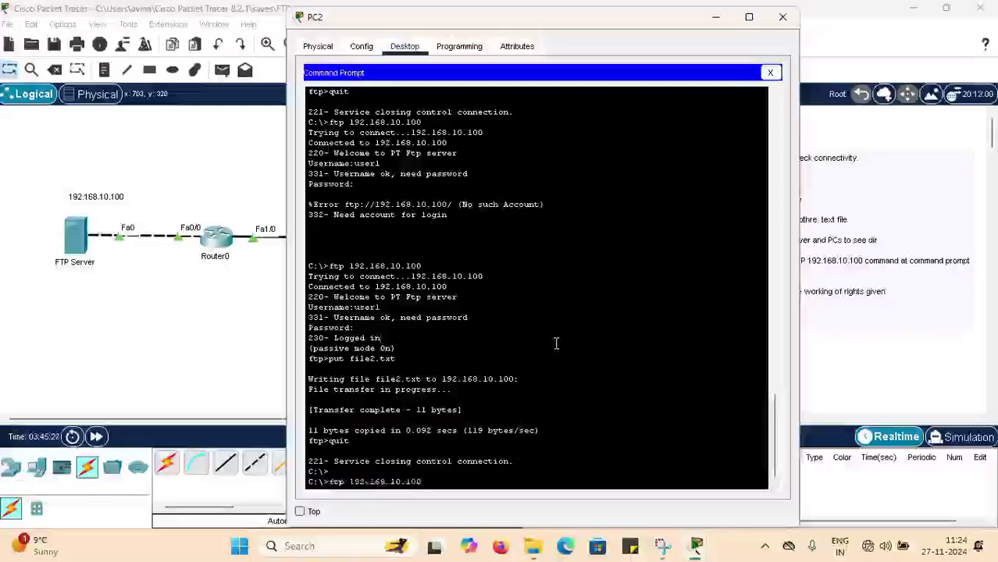
{"action": "key", "text": "Return"}
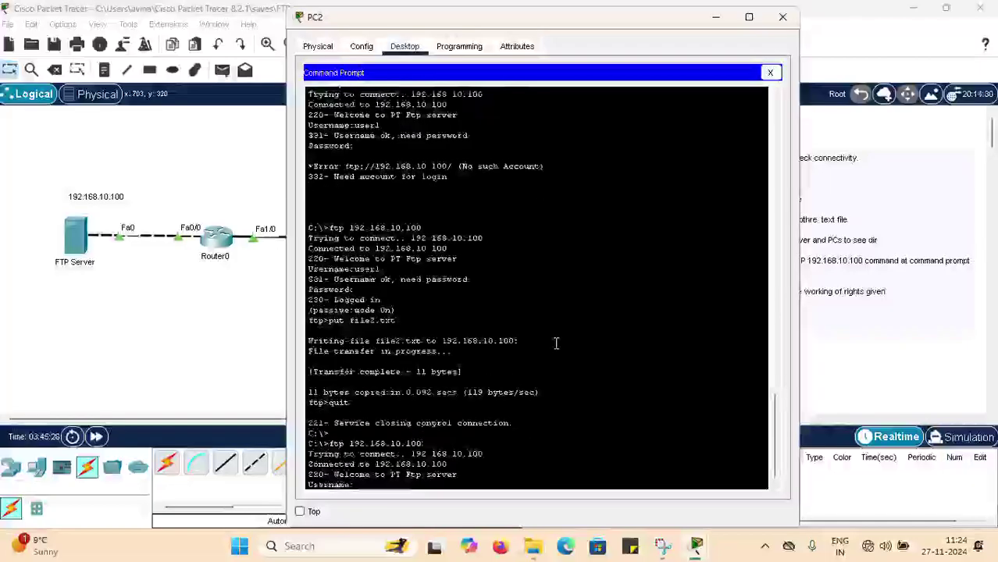
{"action": "type", "text": "user1"}
{"action": "key", "text": "Return"}
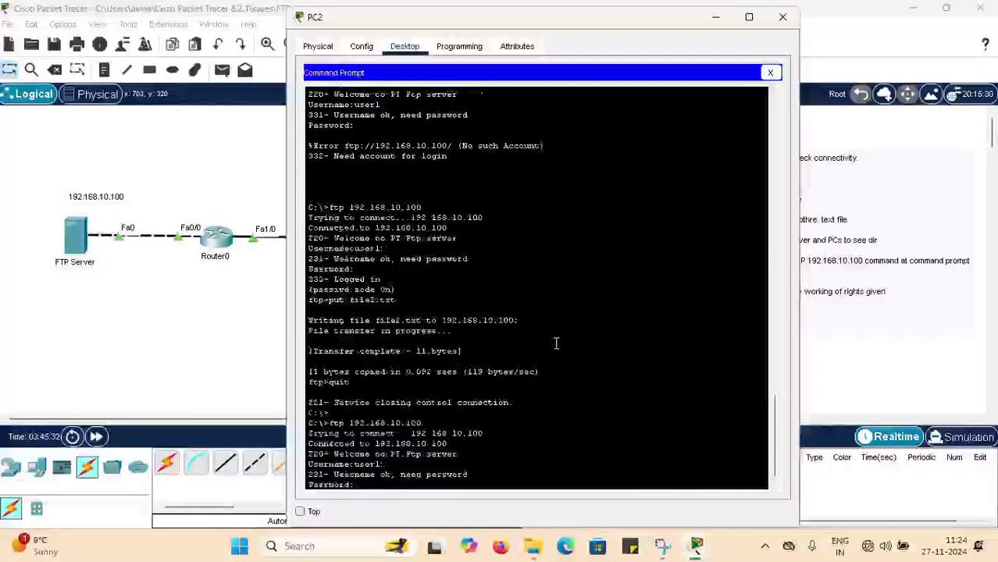
{"action": "key", "text": "Return"}
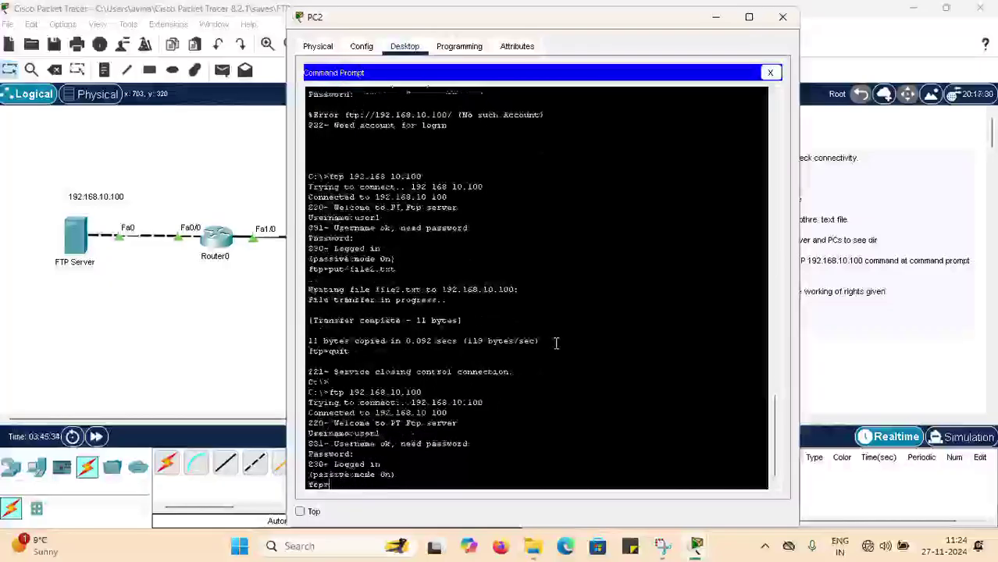
List the FTP server's directory with dir in user1's session and quit the session.
{"action": "type", "text": "dir"}
{"action": "key", "text": "Return"}
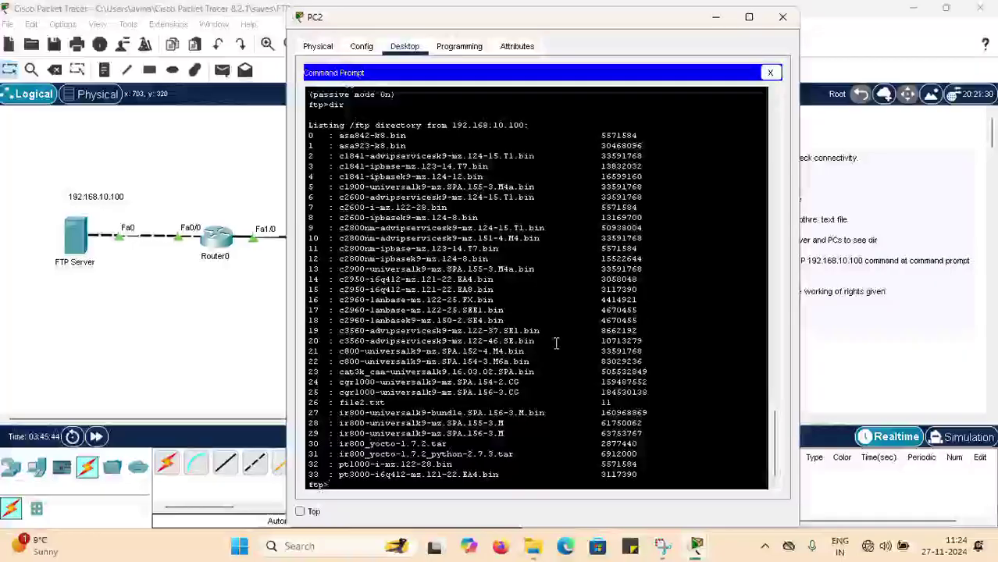
{"action": "type", "text": "quit"}
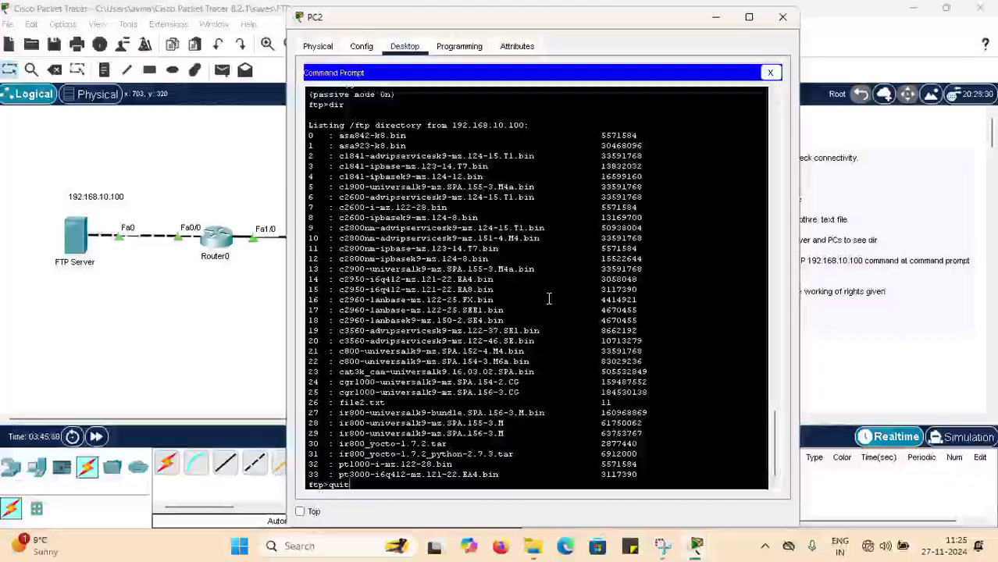
{"action": "key", "text": "Return"}
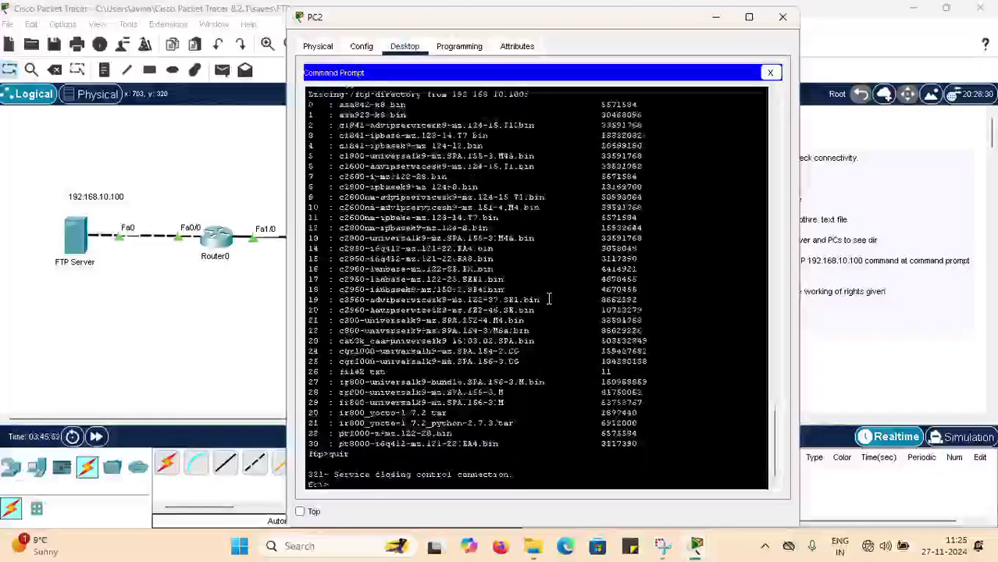
Reconnect from PC2 with ftp 192.168.10.100 and log in as user2 with the account password.
{"action": "type", "text": "dir"}
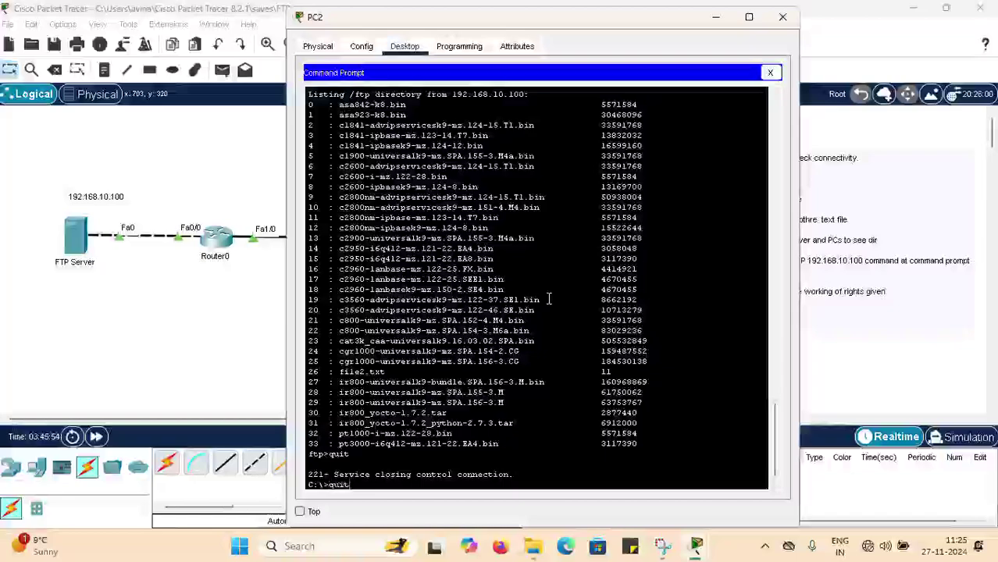
{"action": "key", "text": "Up"}
{"action": "key", "text": "Return"}
{"action": "type", "text": "user"}
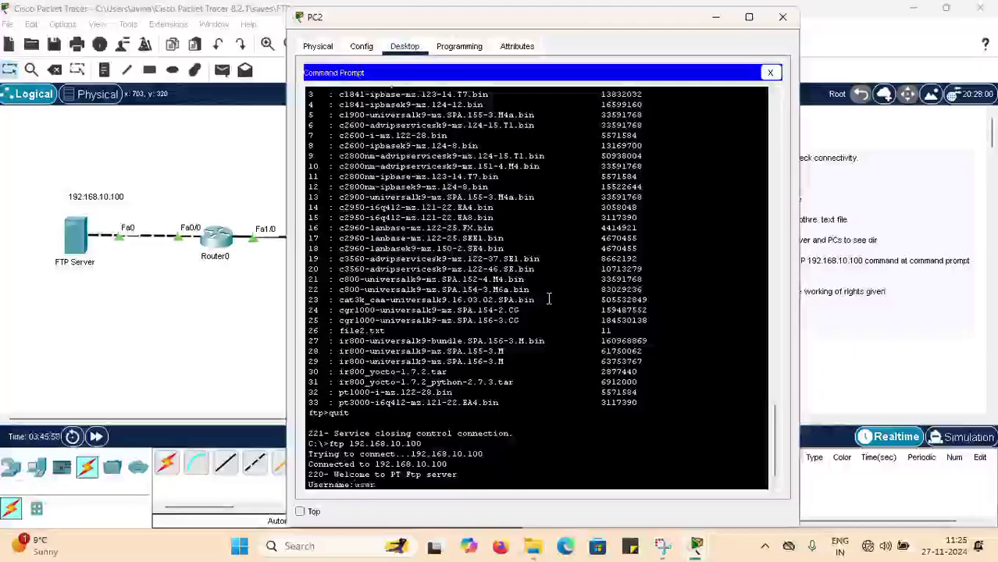
{"action": "type", "text": "2"}
{"action": "key", "text": "Return"}
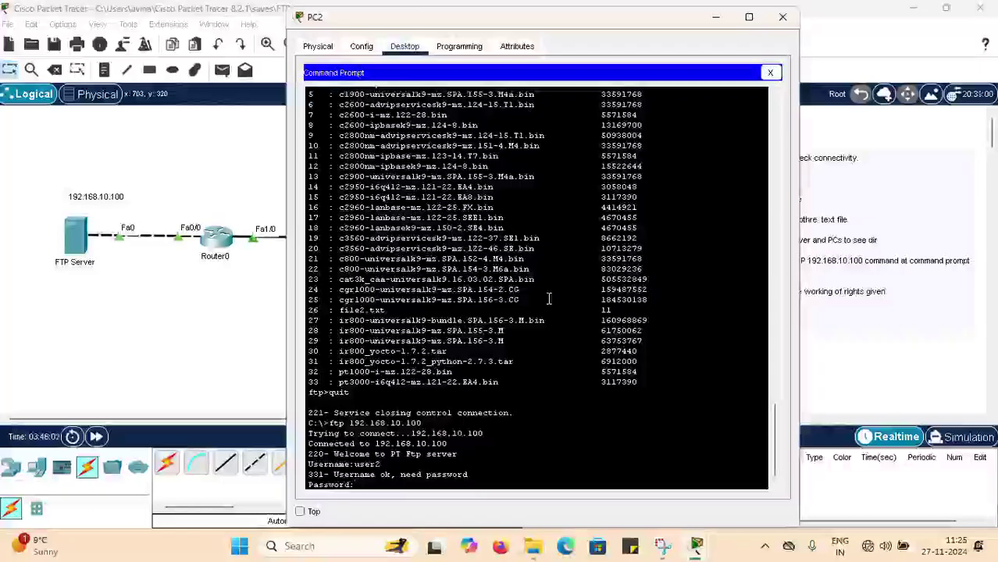
{"action": "key", "text": "Return"}
Try to list the FTP server's directory with dir in user2's session, and close the Command Prompt.
{"action": "type", "text": "d"}
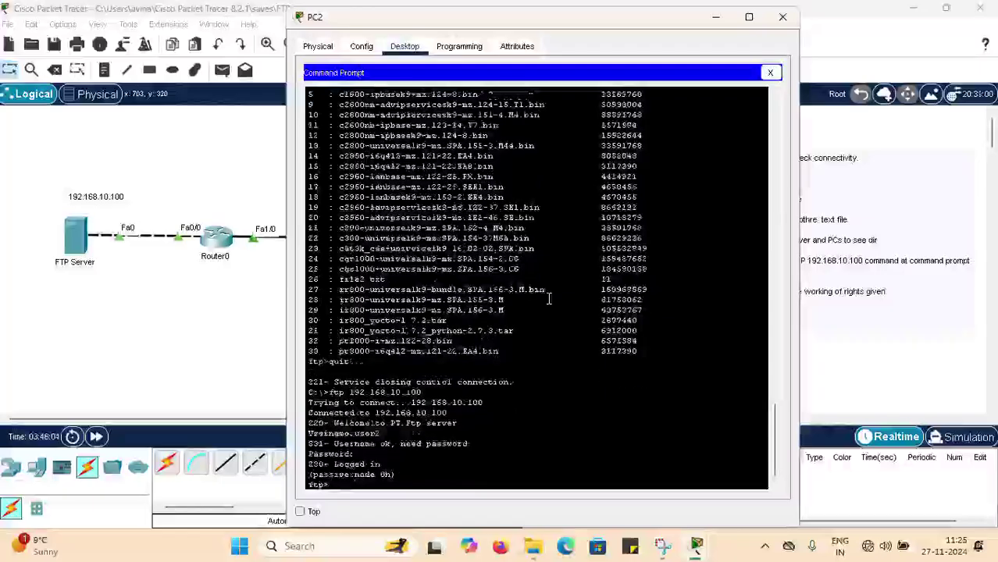
{"action": "type", "text": "ir"}
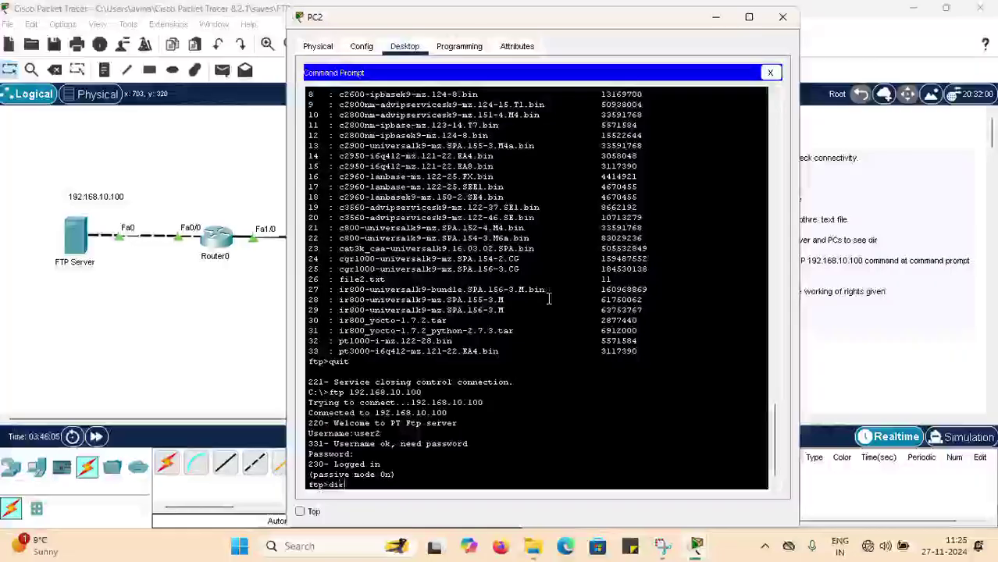
{"action": "key", "text": "Return"}
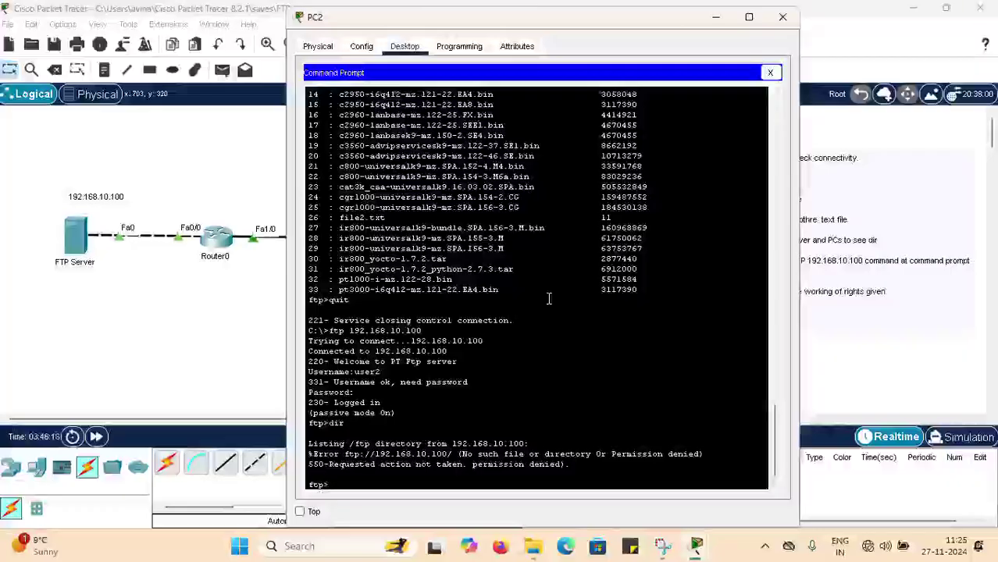
{"action": "left_click", "coordinate": [770, 72]}
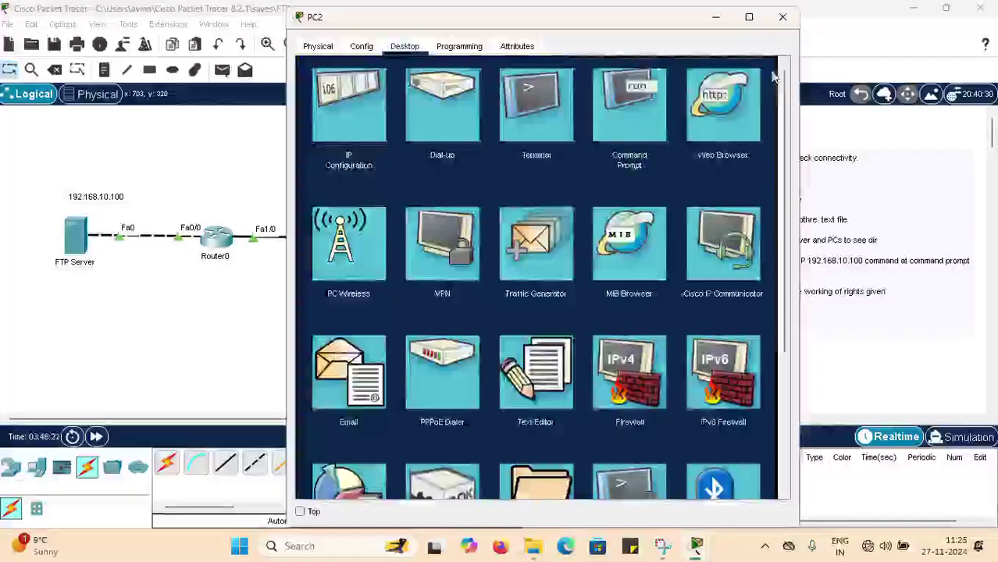
Create a text file on PC2 containing "Third file" in the Text Editor and save it as file3.txt.
{"action": "left_click", "coordinate": [548, 382]}
{"action": "left_click", "coordinate": [313, 94]}
{"action": "left_click", "coordinate": [324, 107]}
{"action": "type", "text": "Third file"}
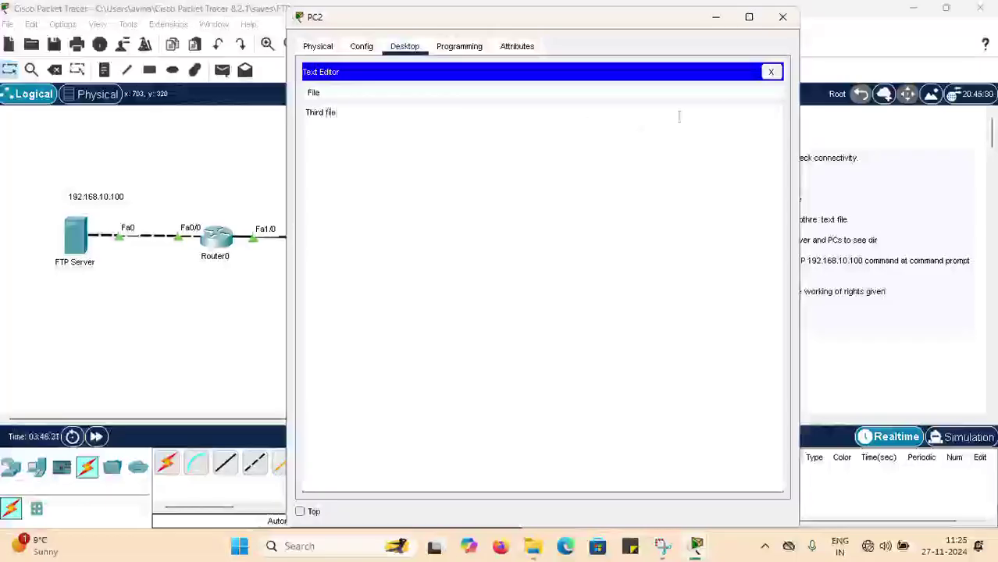
{"action": "left_click", "coordinate": [771, 72]}
{"action": "left_click", "coordinate": [483, 299]}
{"action": "type", "text": "file"}
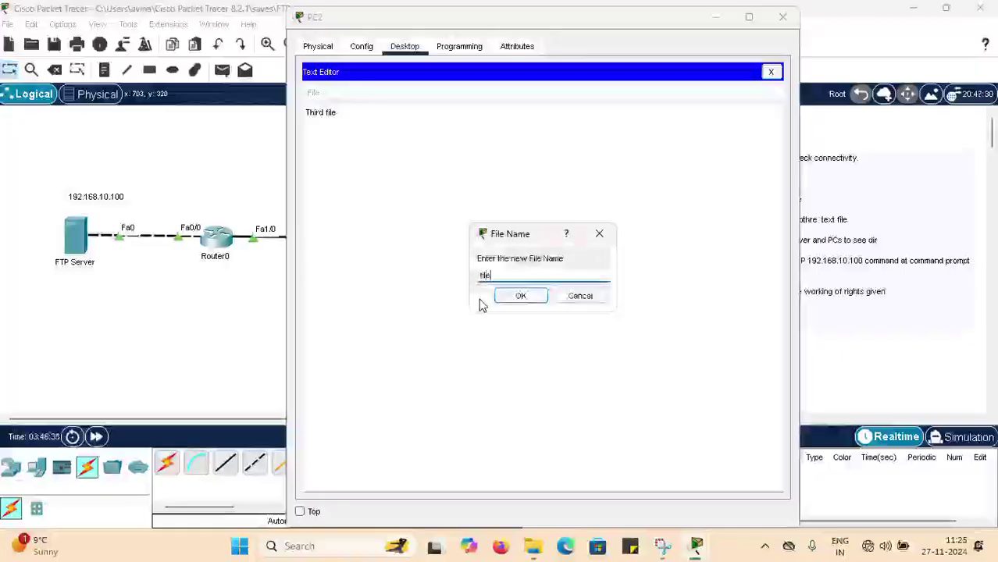
{"action": "type", "text": "3.tx"}
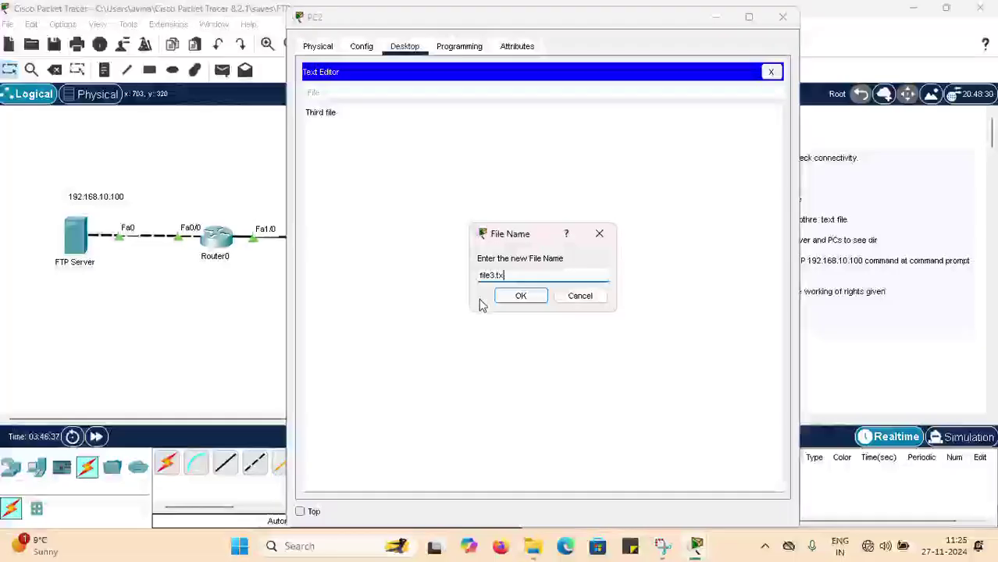
{"action": "type", "text": "t"}
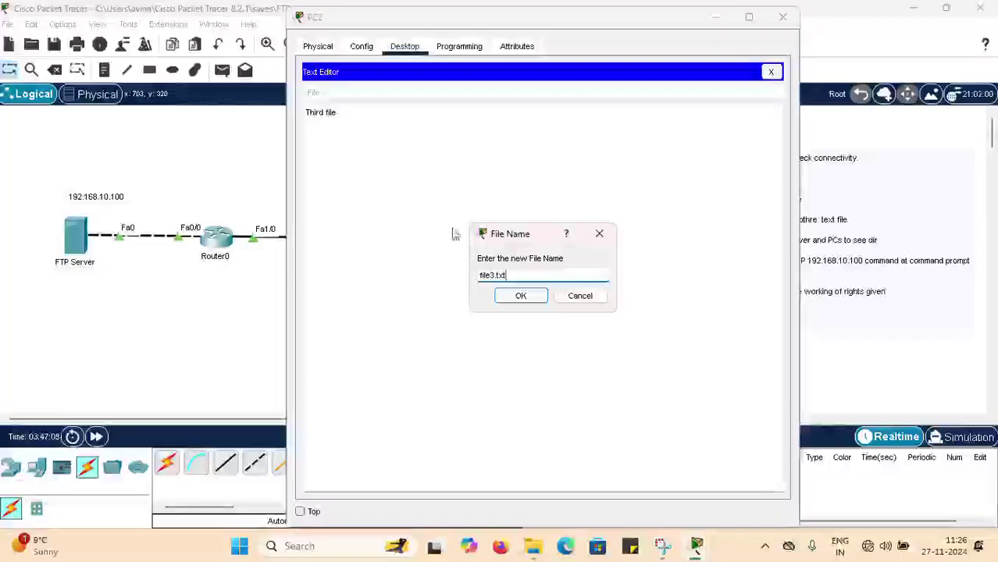
{"action": "left_click", "coordinate": [518, 296]}
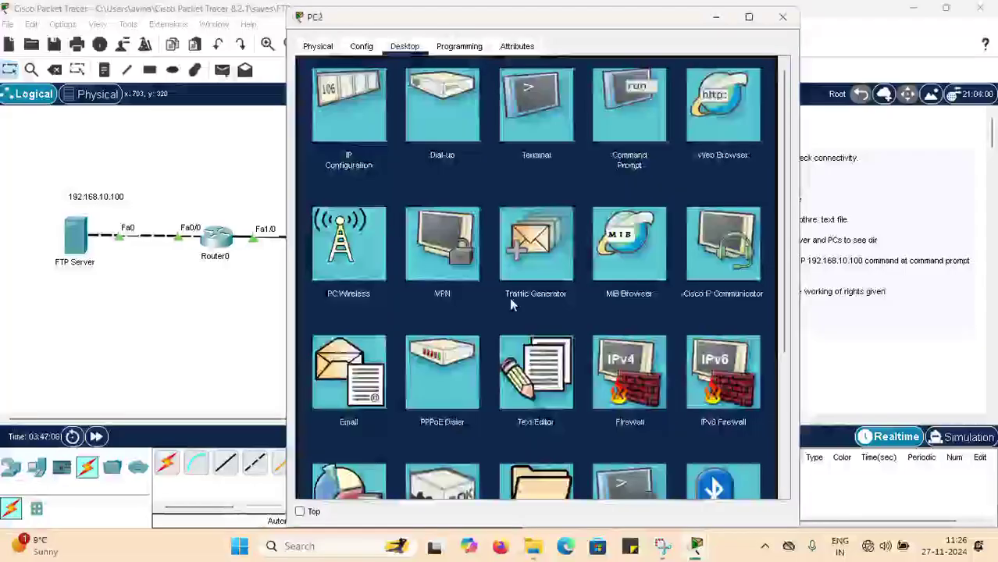
Upload file3.txt from PC2 to the FTP server with put file3.txt in user2's Command Prompt session.
{"action": "left_click", "coordinate": [630, 118]}
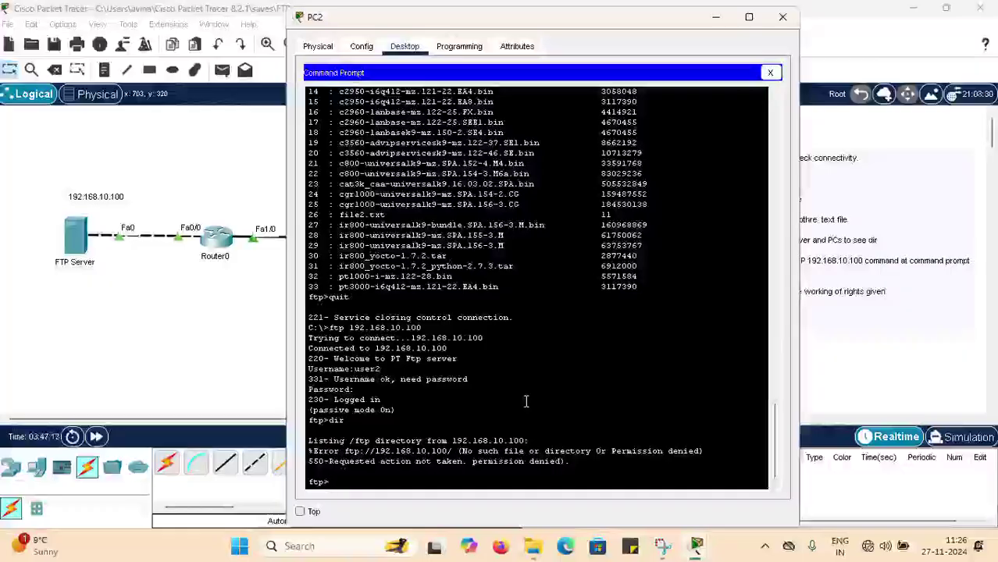
{"action": "type", "text": "put "}
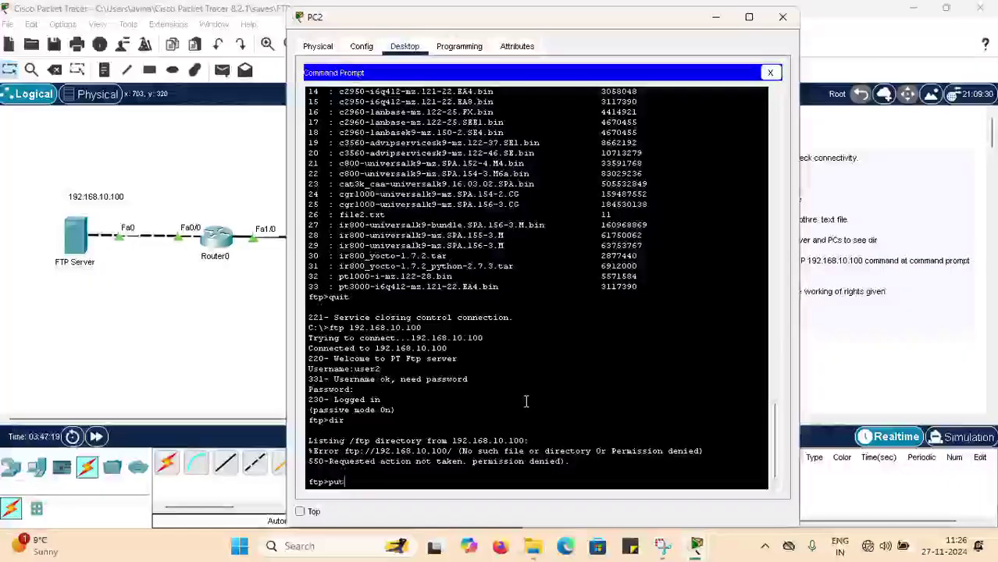
{"action": "type", "text": "file3.t"}
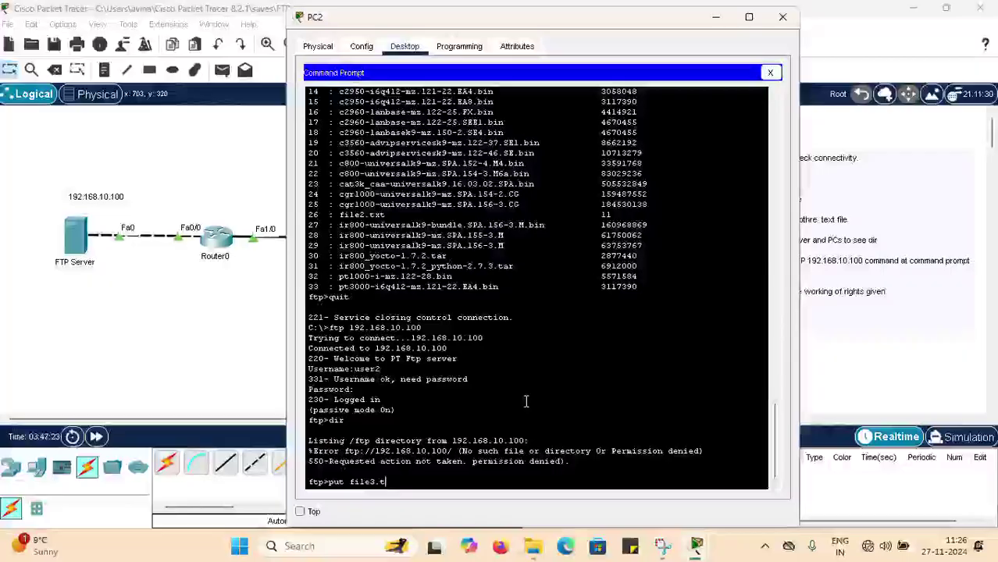
{"action": "type", "text": "xt"}
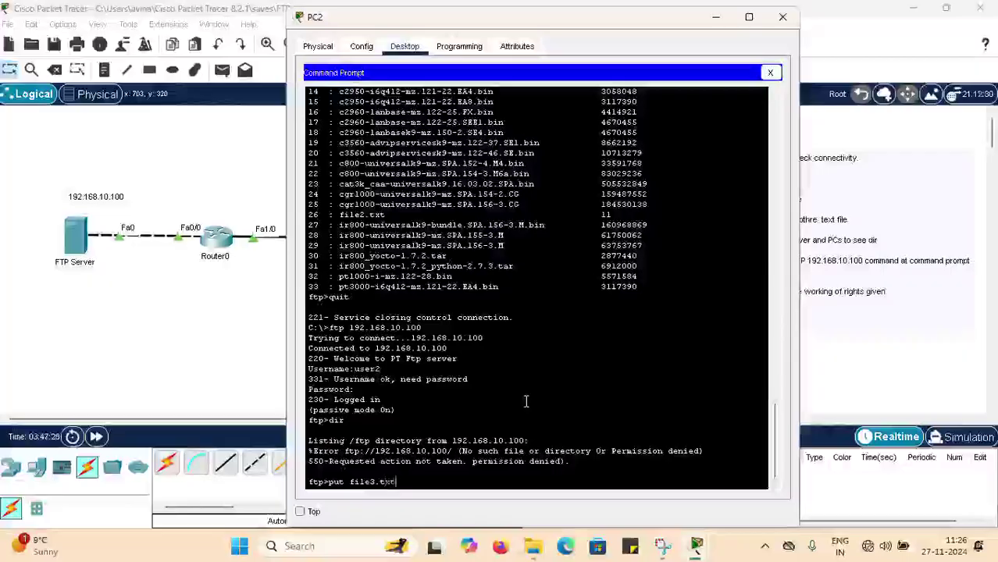
{"action": "key", "text": "Return"}
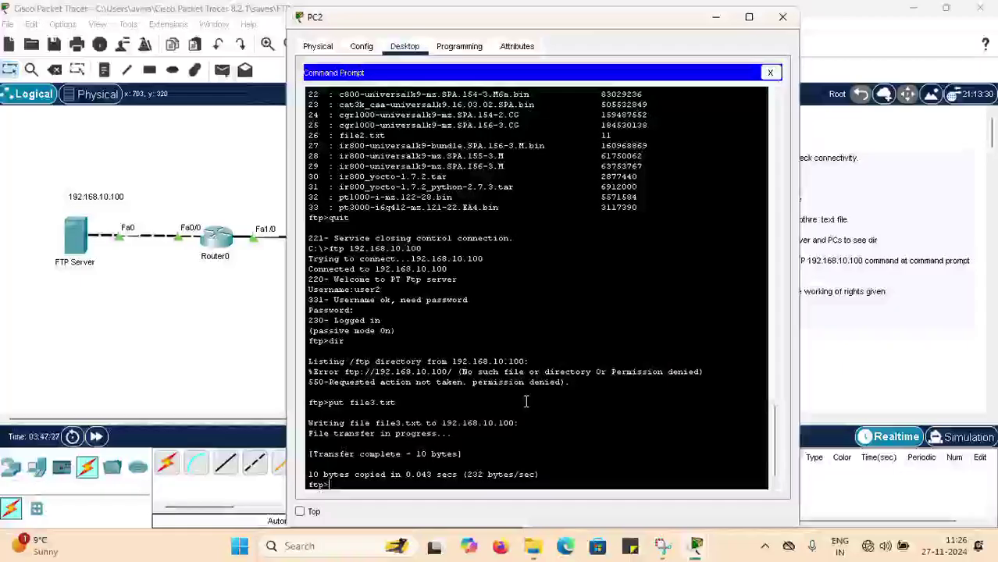
Try to list the FTP server's directory with dir as user2, and quit the FTP session.
{"action": "type", "text": "dir"}
{"action": "key", "text": "Return"}
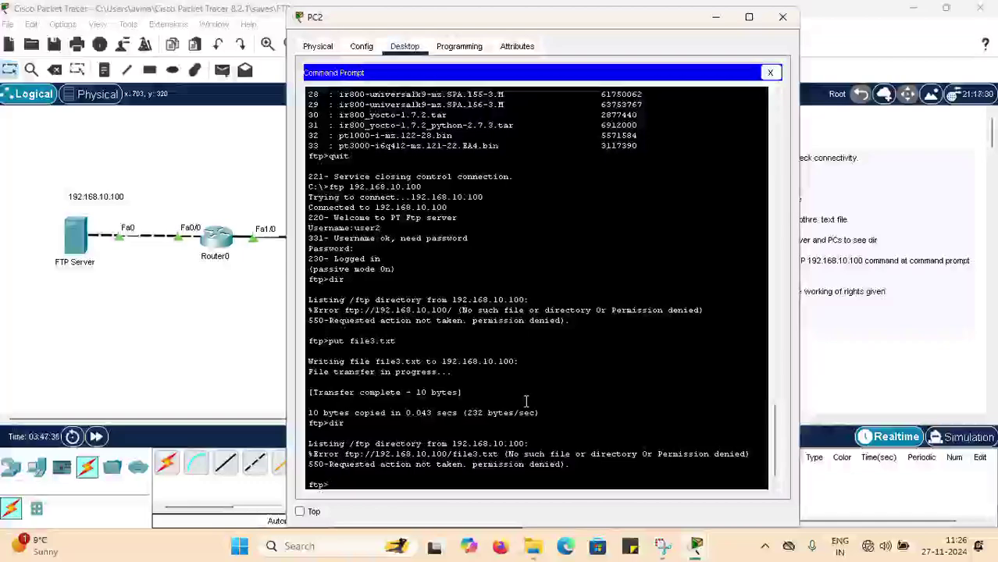
{"action": "type", "text": "quit"}
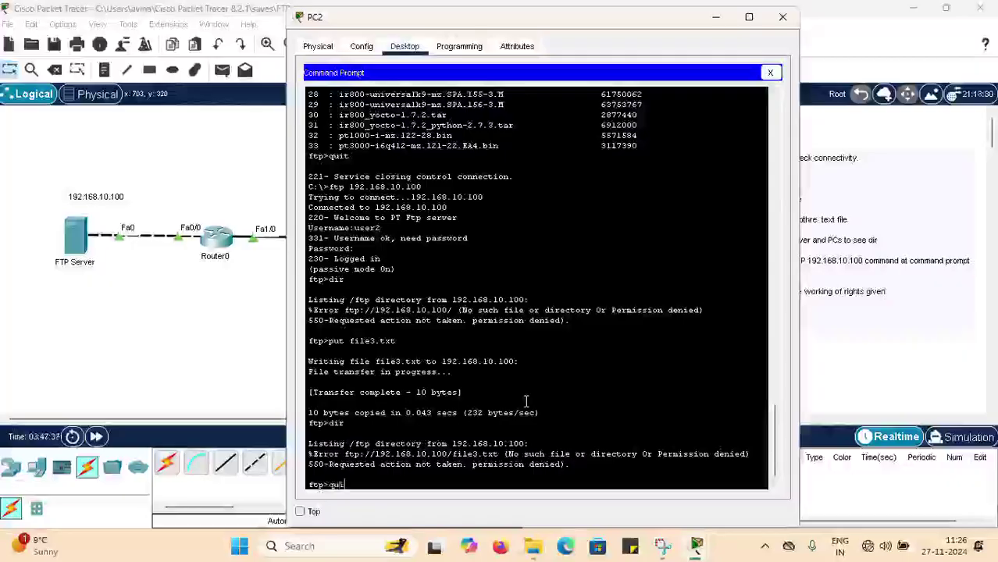
{"action": "key", "text": "Return"}
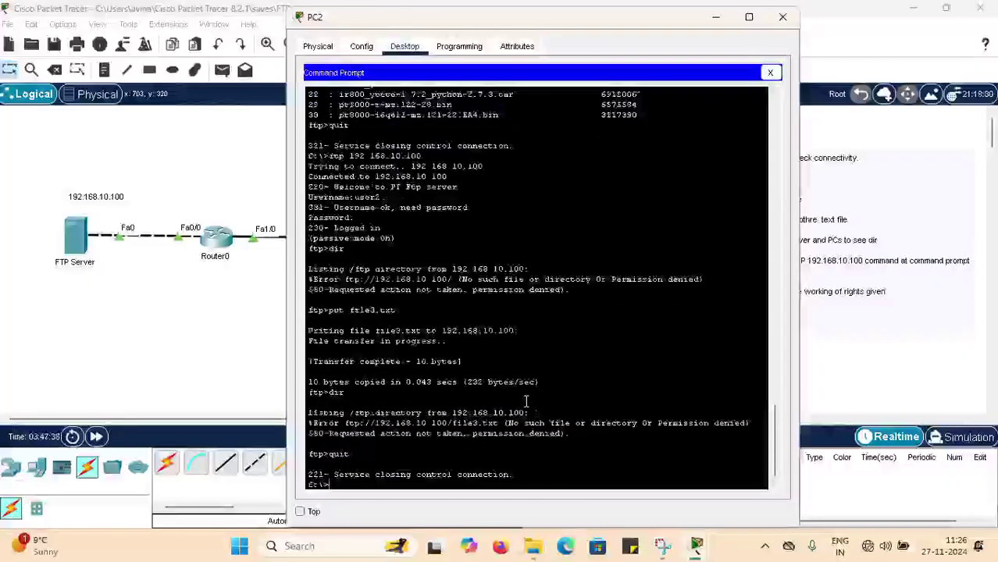
Reconnect from PC2 with ftp 192.168.10.100 and log in as user1 with the account password.
{"action": "type", "text": "dir"}
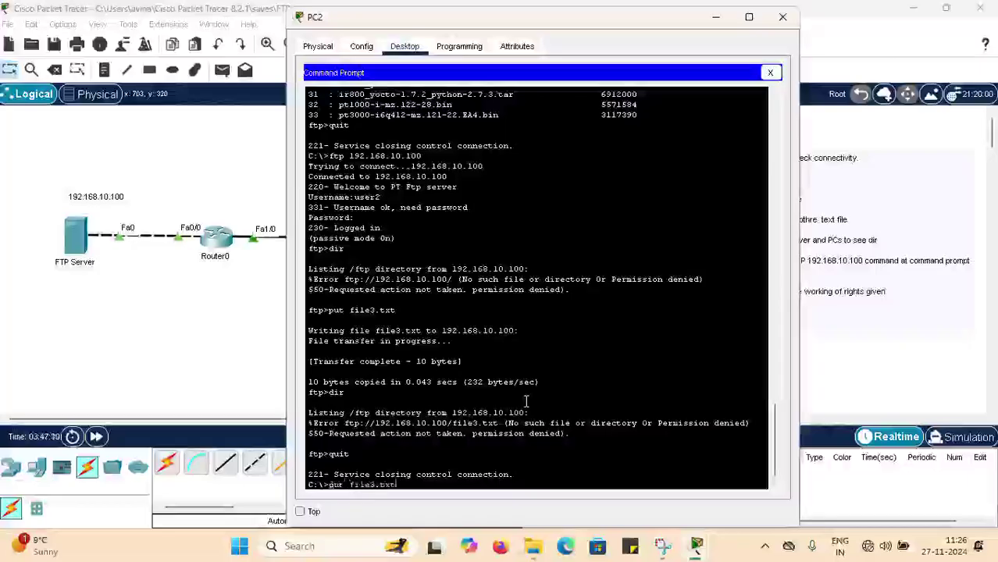
{"action": "key", "text": "Up"}
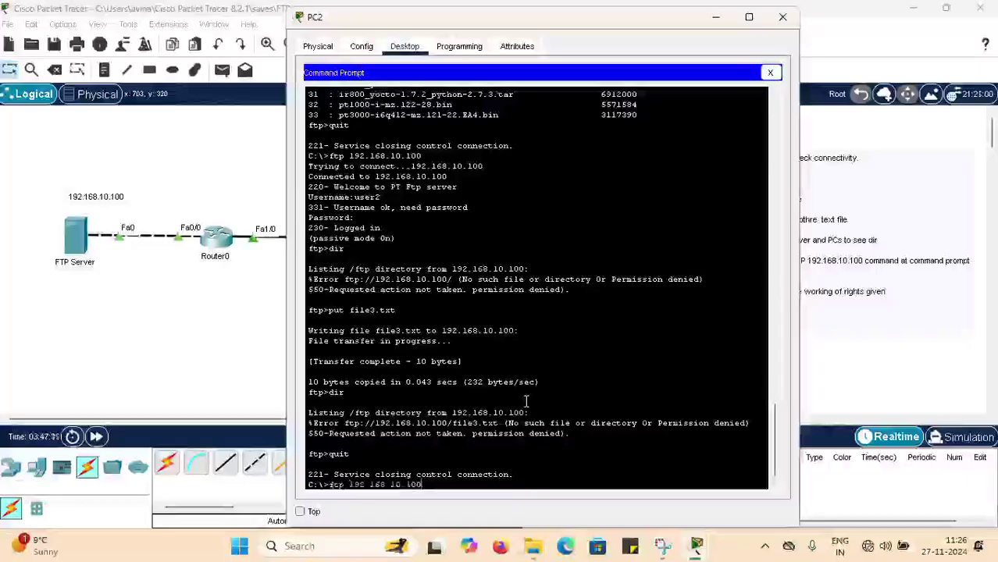
{"action": "key", "text": "Return"}
{"action": "type", "text": "user1"}
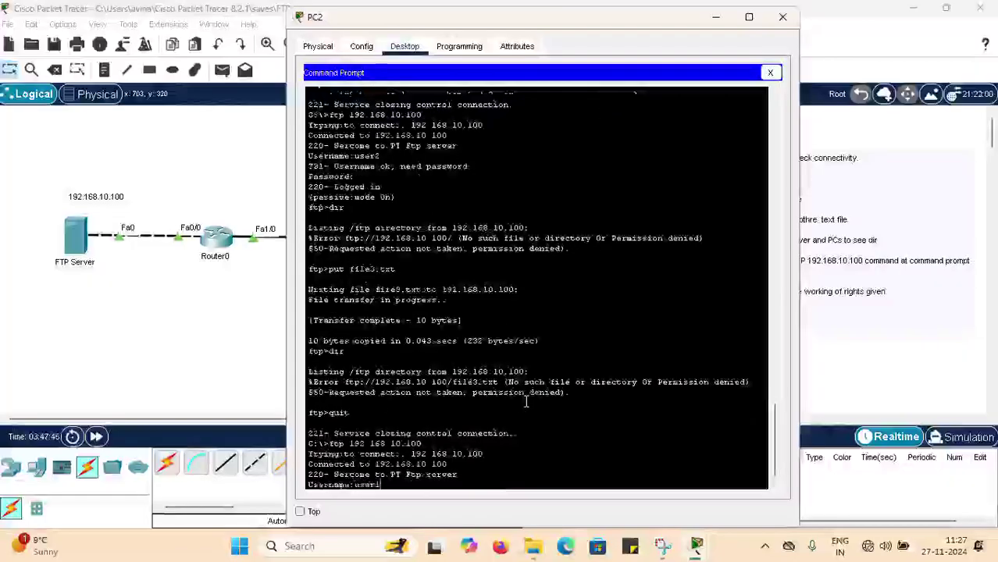
{"action": "key", "text": "Return"}
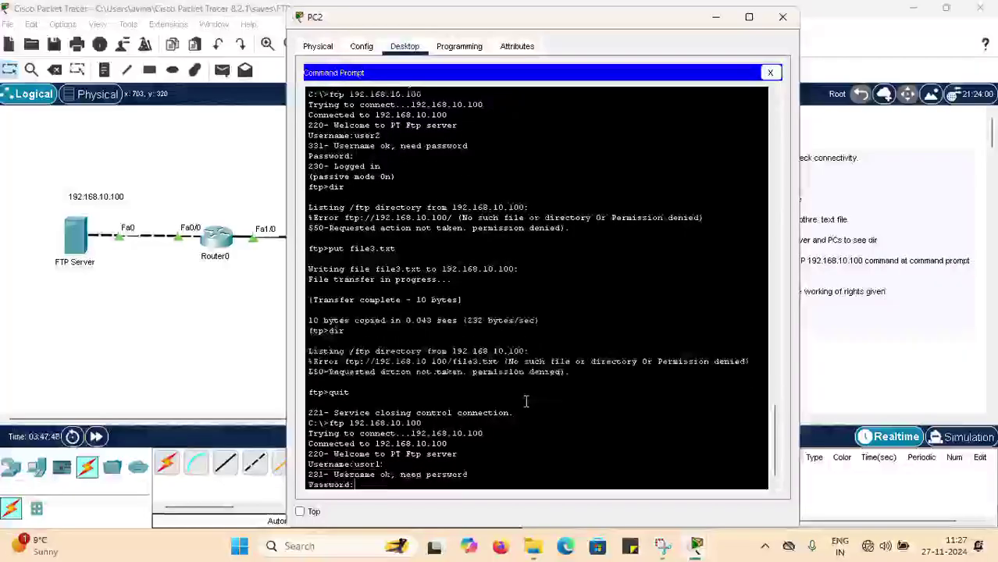
{"action": "key", "text": "Return"}
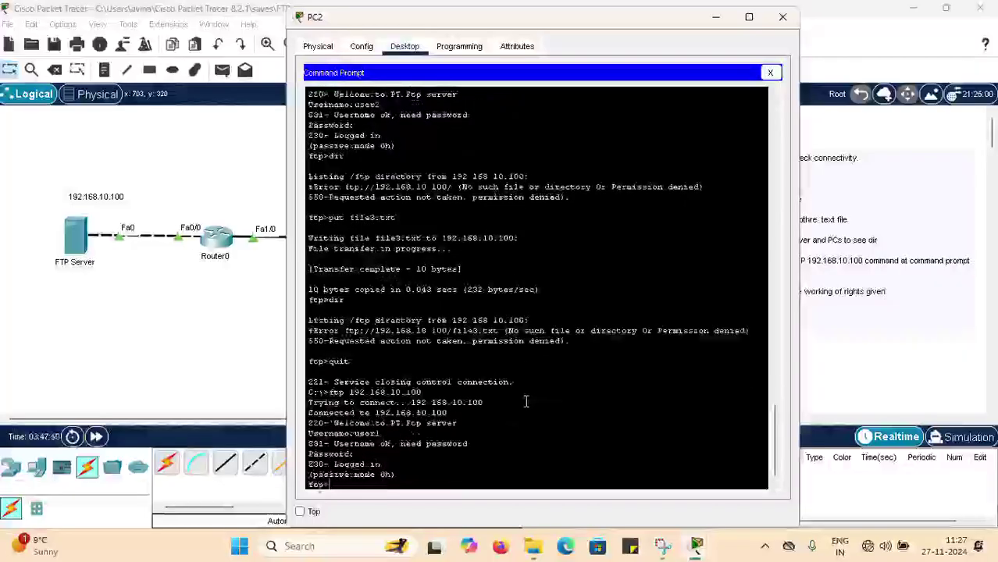
List the FTP server's directory with dir in user1's session and highlight the file3.txt entry.
{"action": "type", "text": "di"}
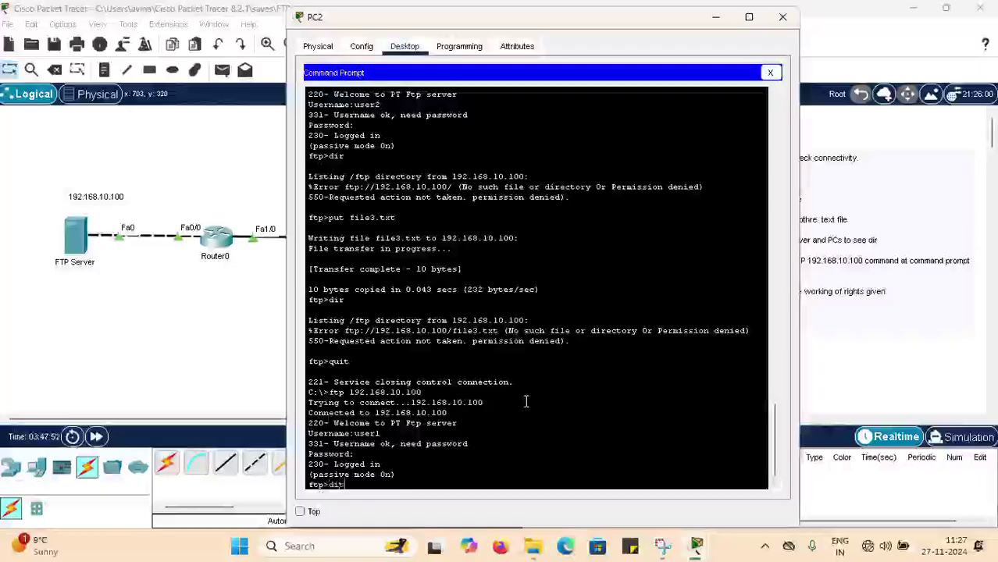
{"action": "type", "text": "r"}
{"action": "key", "text": "Return"}
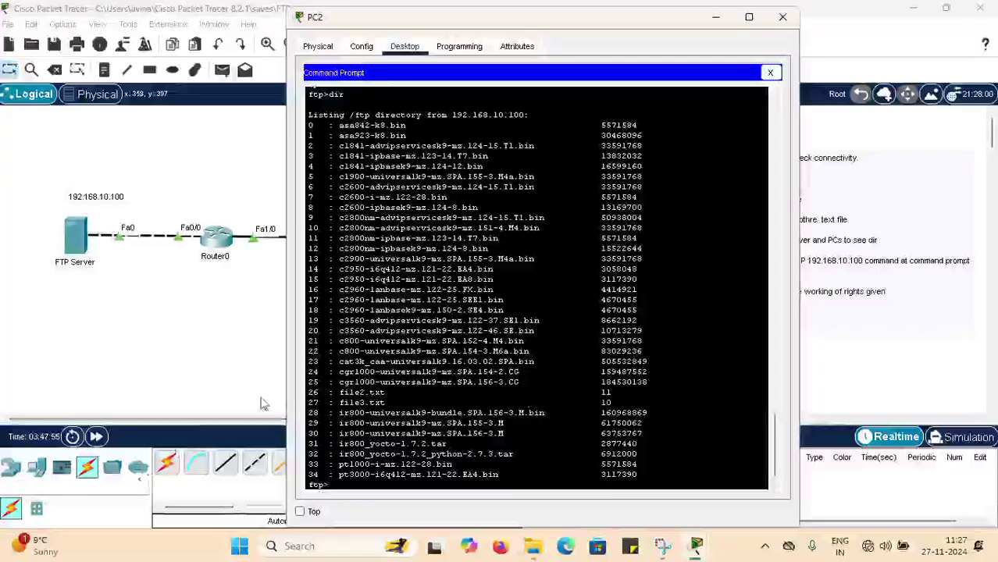
{"action": "left_click_drag", "start_coordinate": [417, 402], "coordinate": [335, 403]}
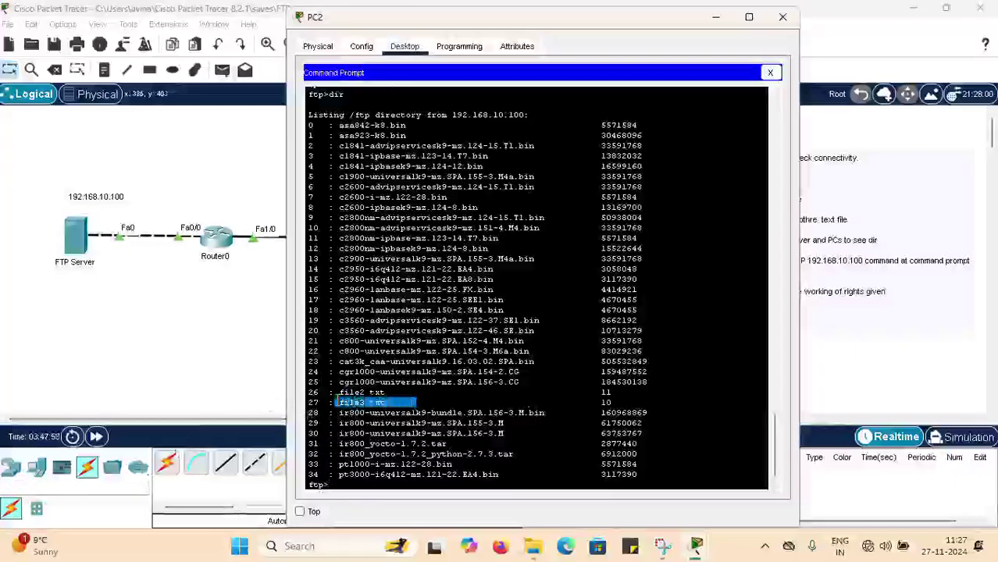